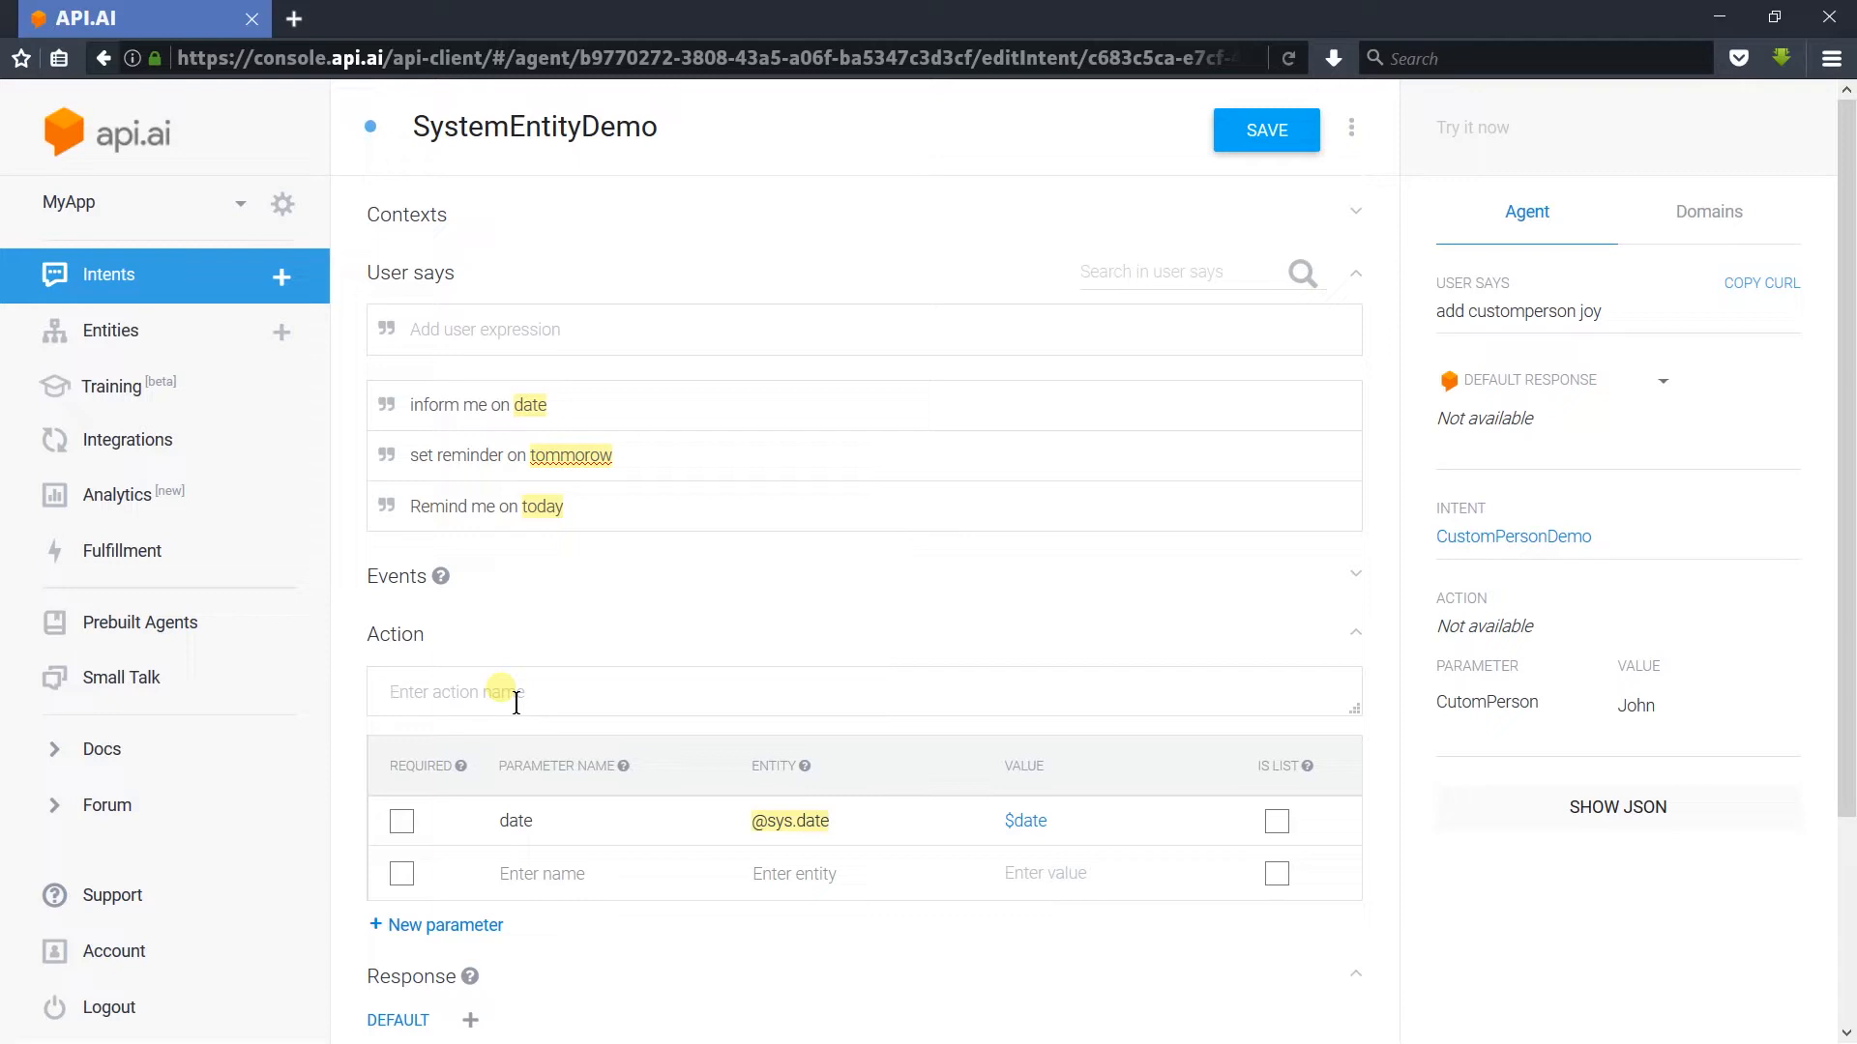
Step: Set the action name of the SystemEntityDemo intent to AddReminder and save the intent
type("AddReminder")
left_click(1238, 159)
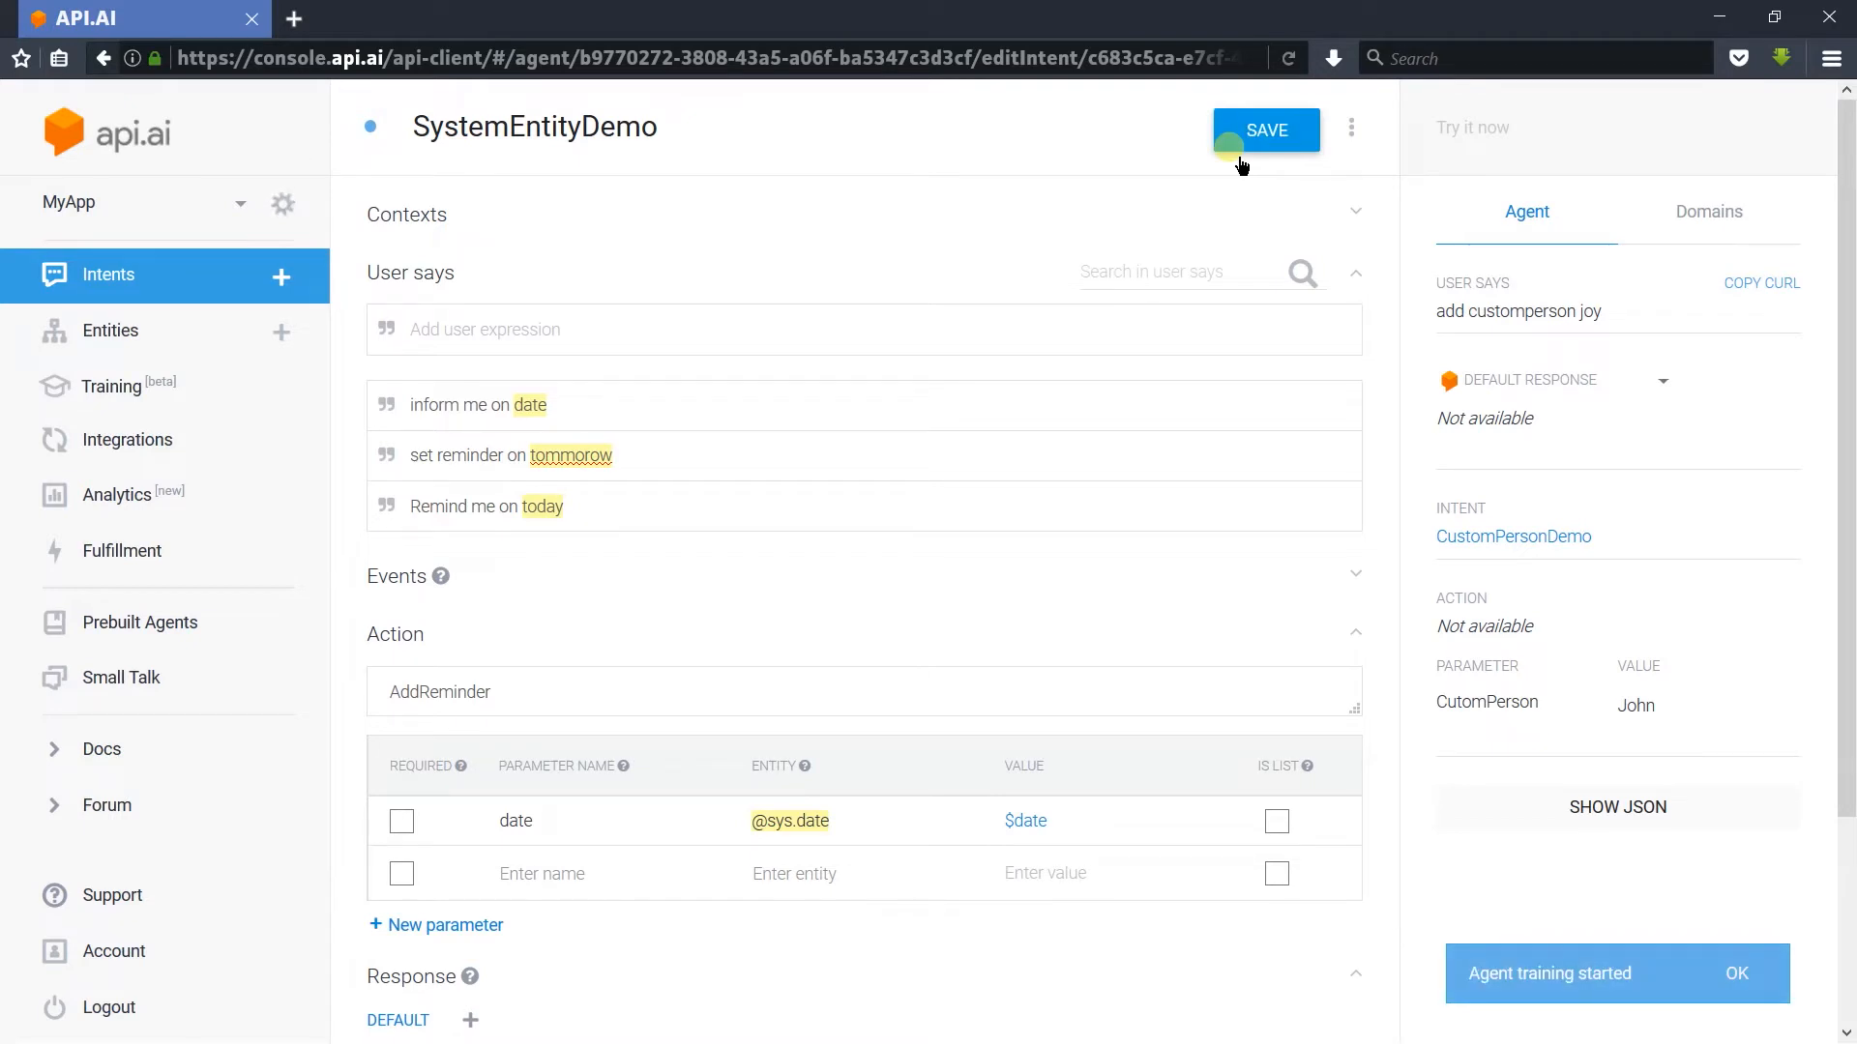
Step: Test the agent with the query "remind me on today" and check the action it returns
left_click(1497, 155)
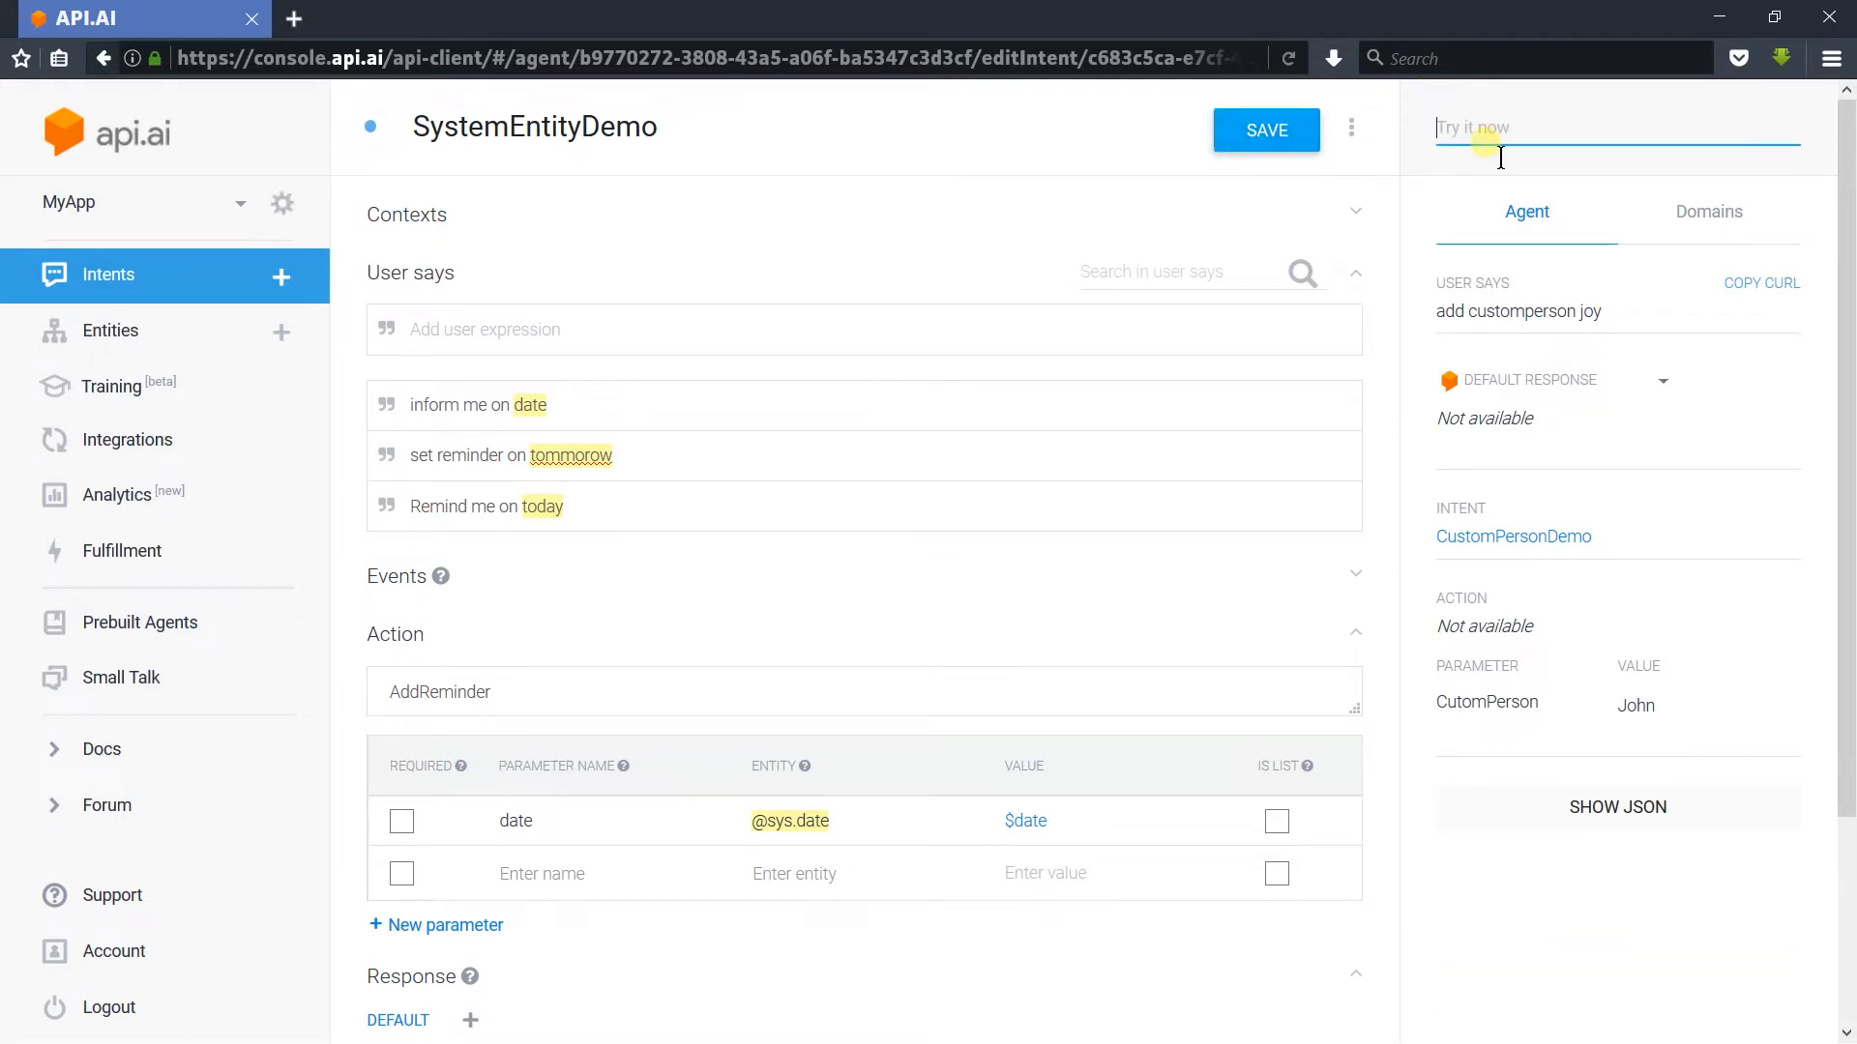
type("remi")
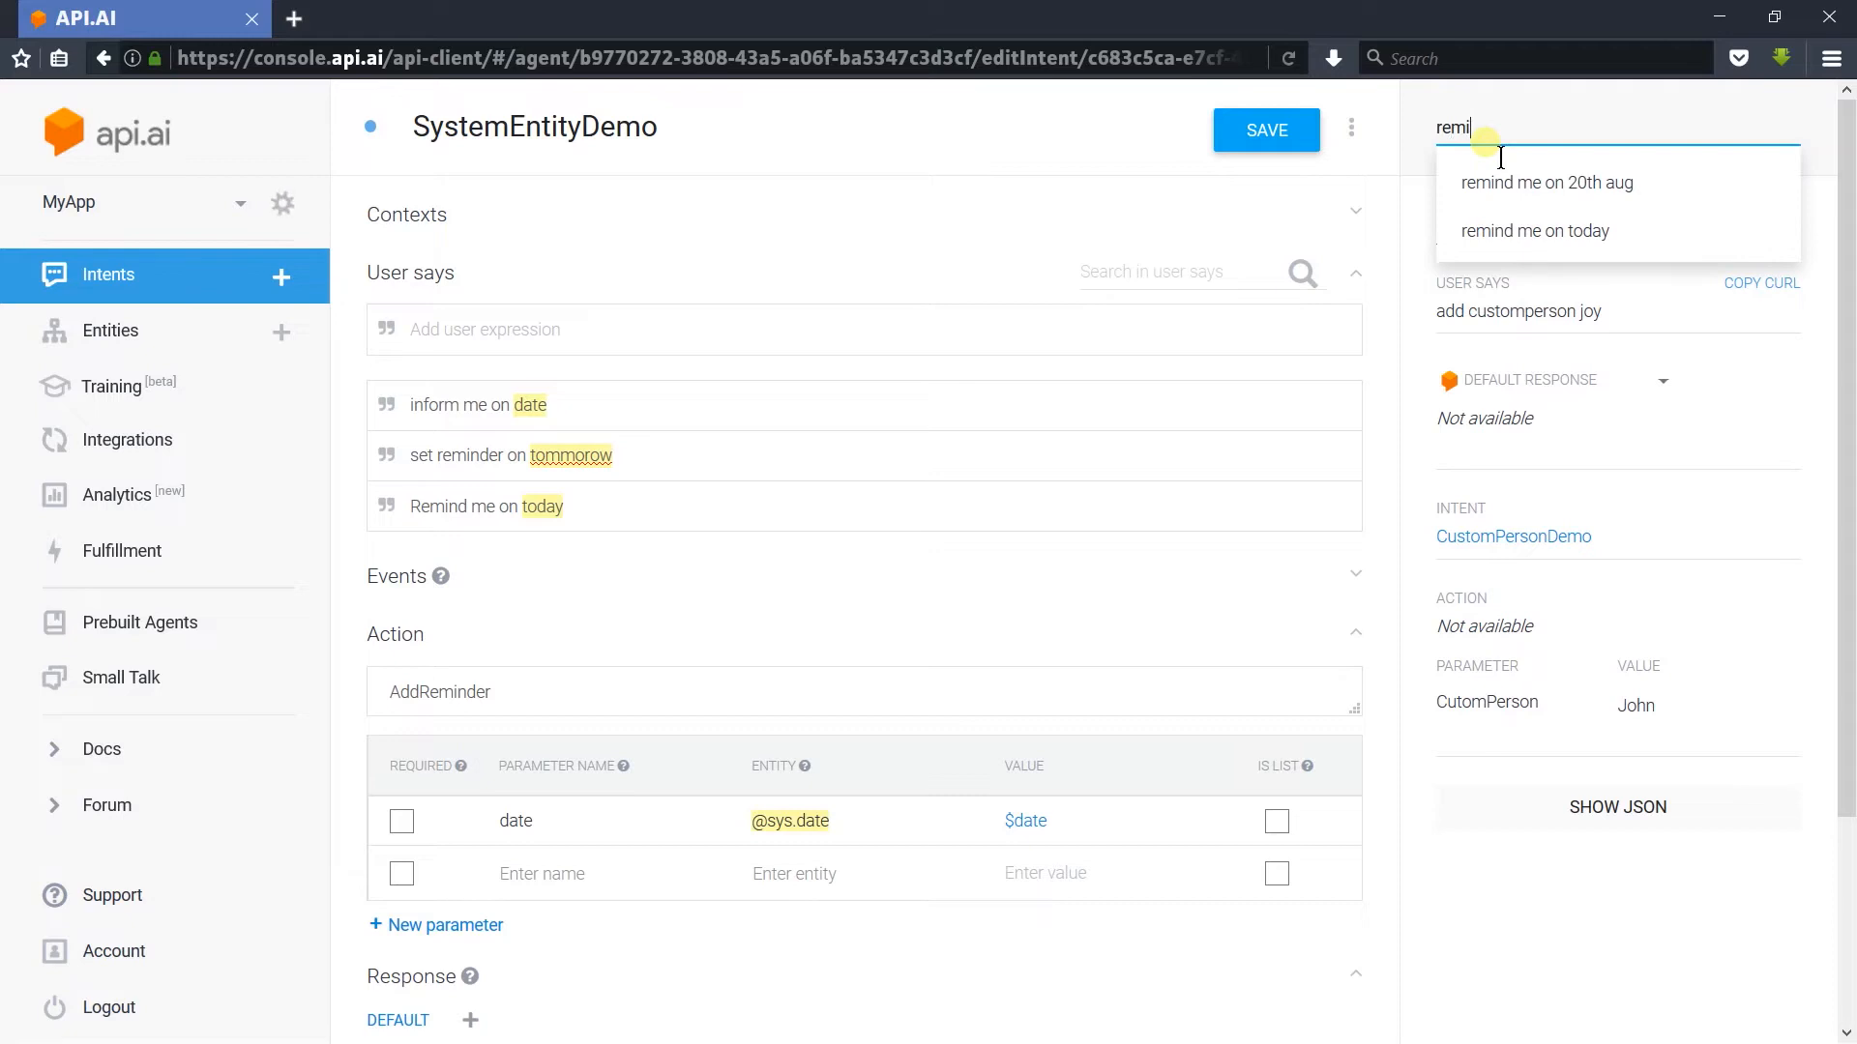
left_click(1535, 231)
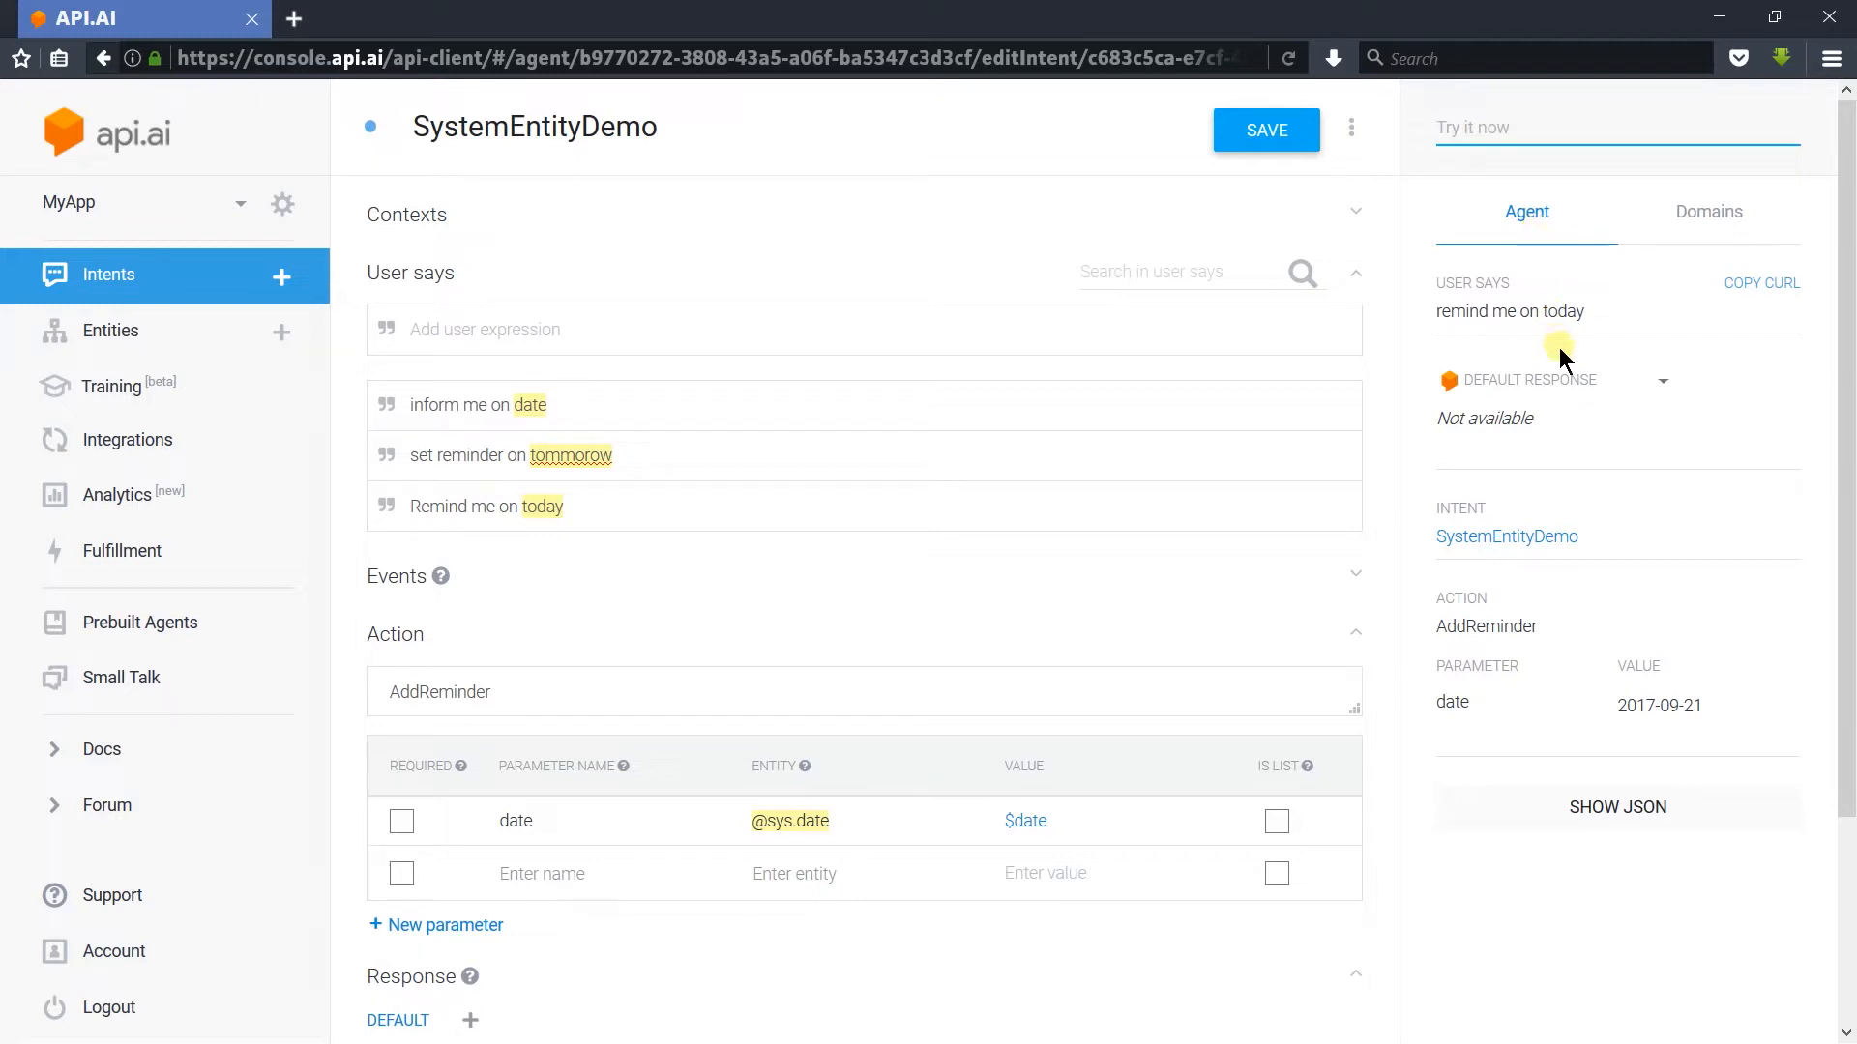
double_click(1521, 628)
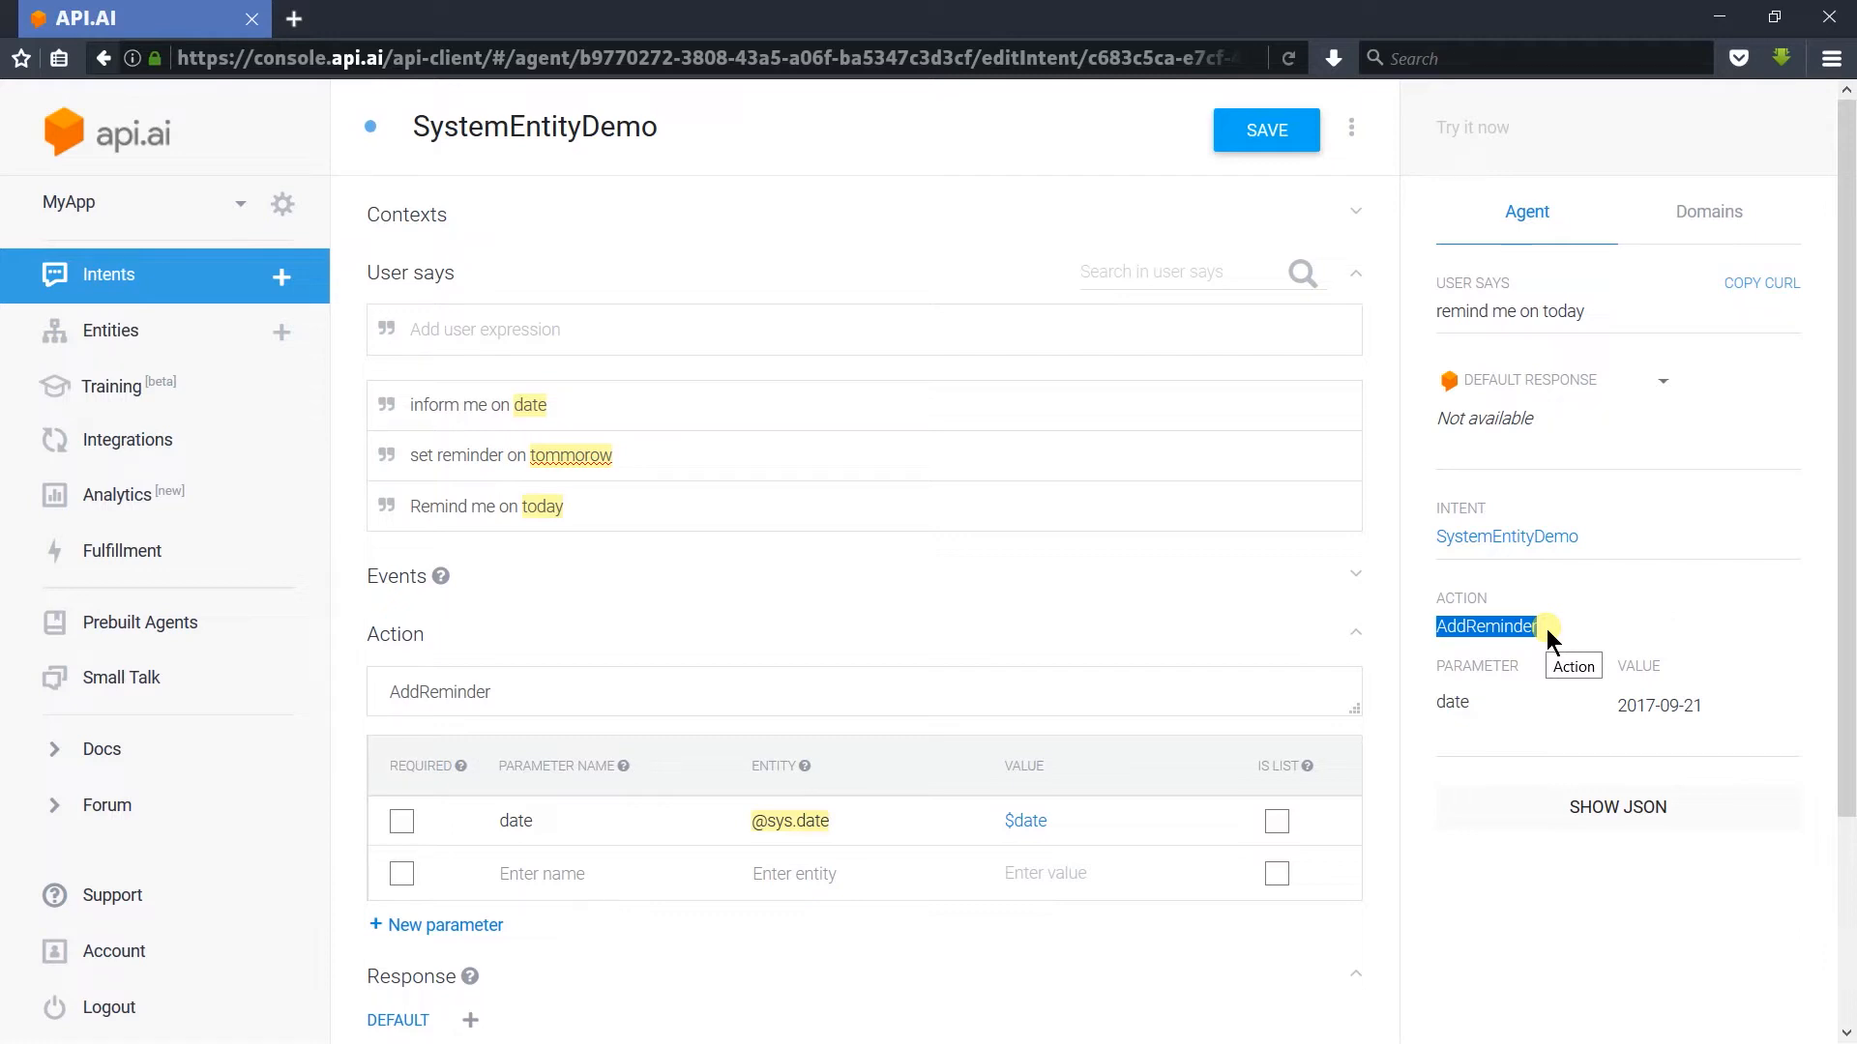
Step: Examine the parameters, action and resolved query in the JSON response of the test query, and close it
left_click(1542, 803)
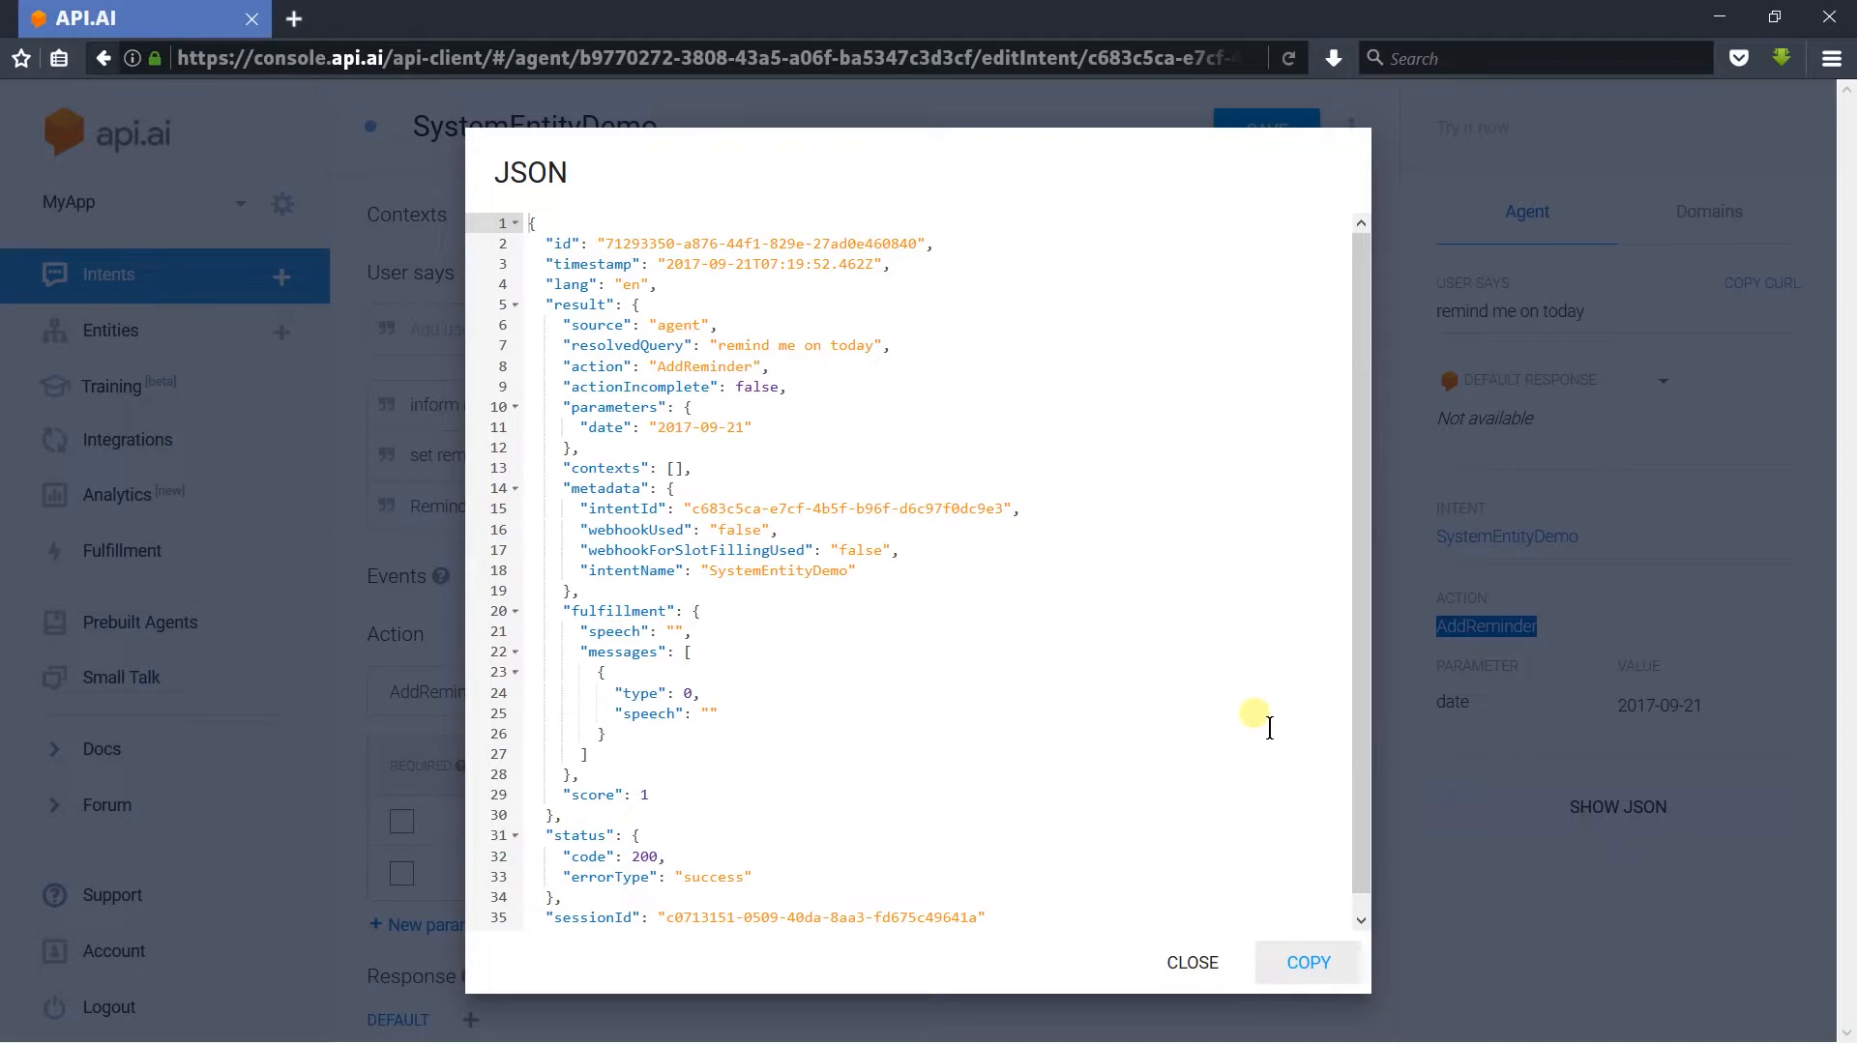
left_click_drag(563, 407, 619, 452)
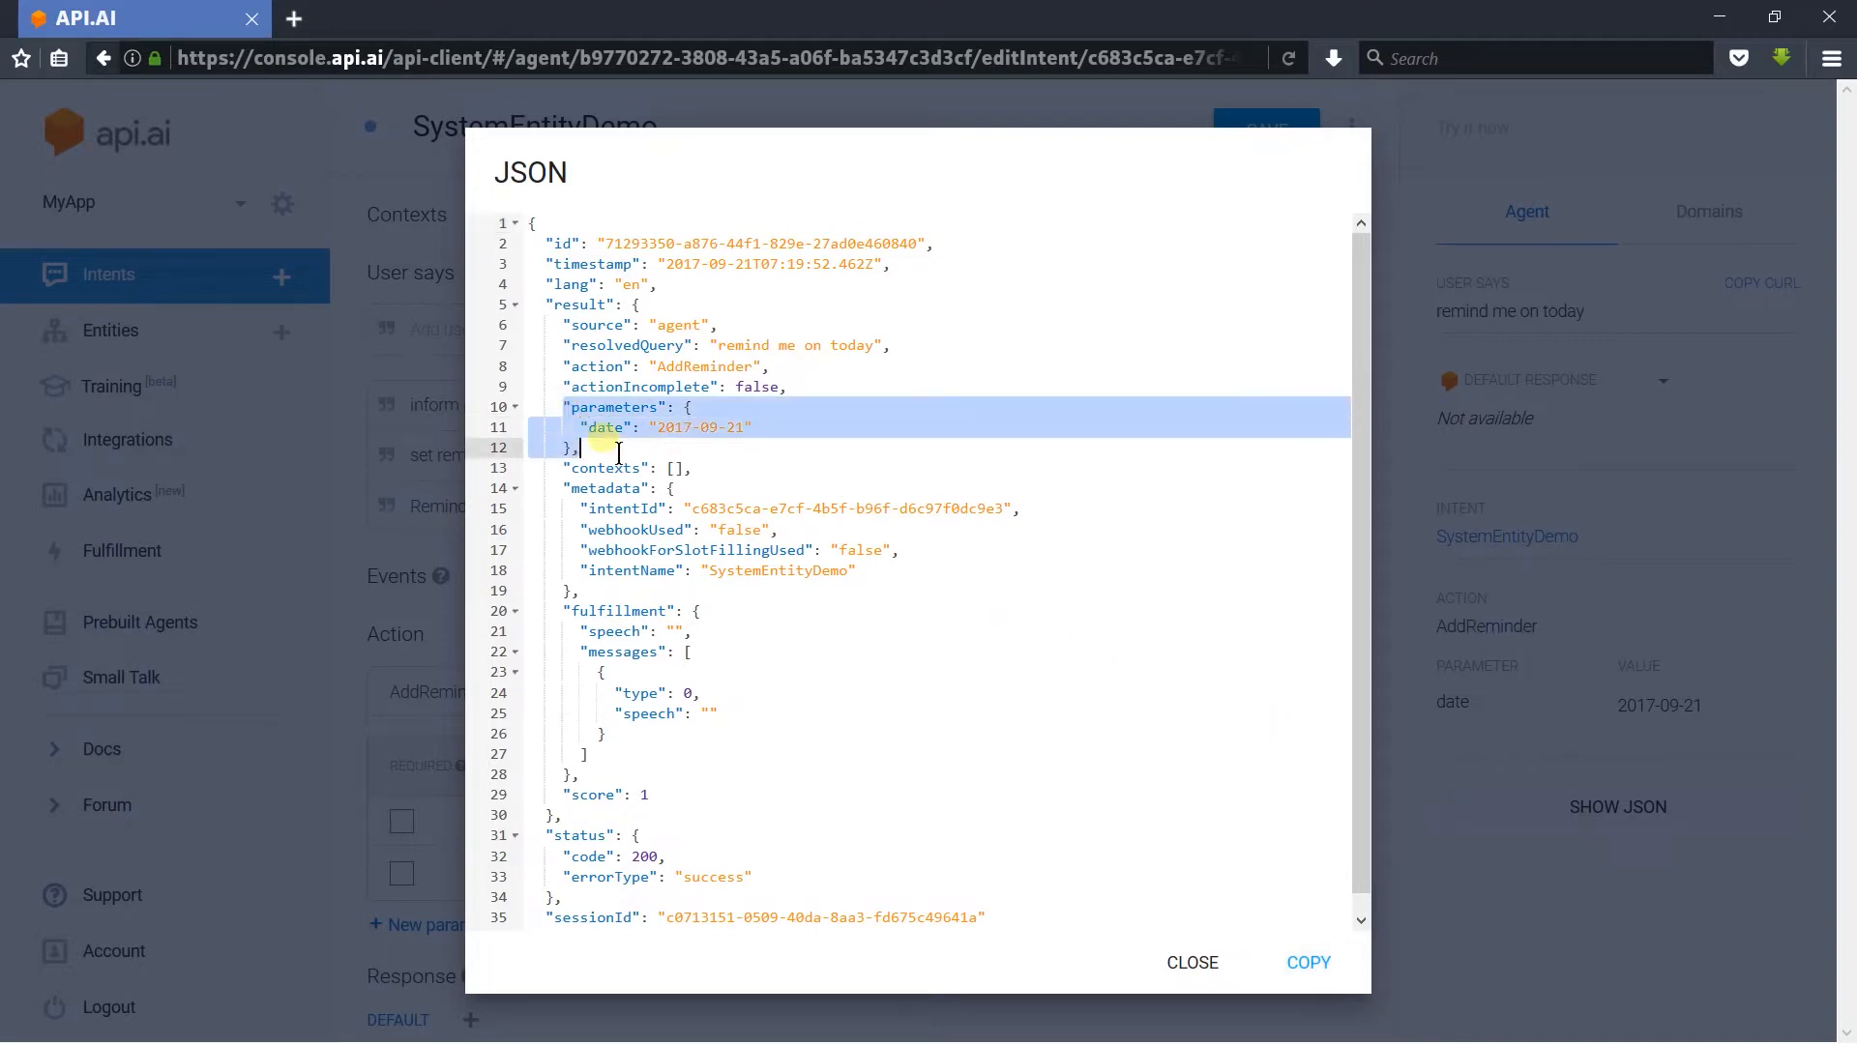
mouse_move(571, 366)
left_mouse_down()
mouse_move(815, 376)
mouse_move(891, 348)
mouse_move(578, 363)
left_mouse_up()
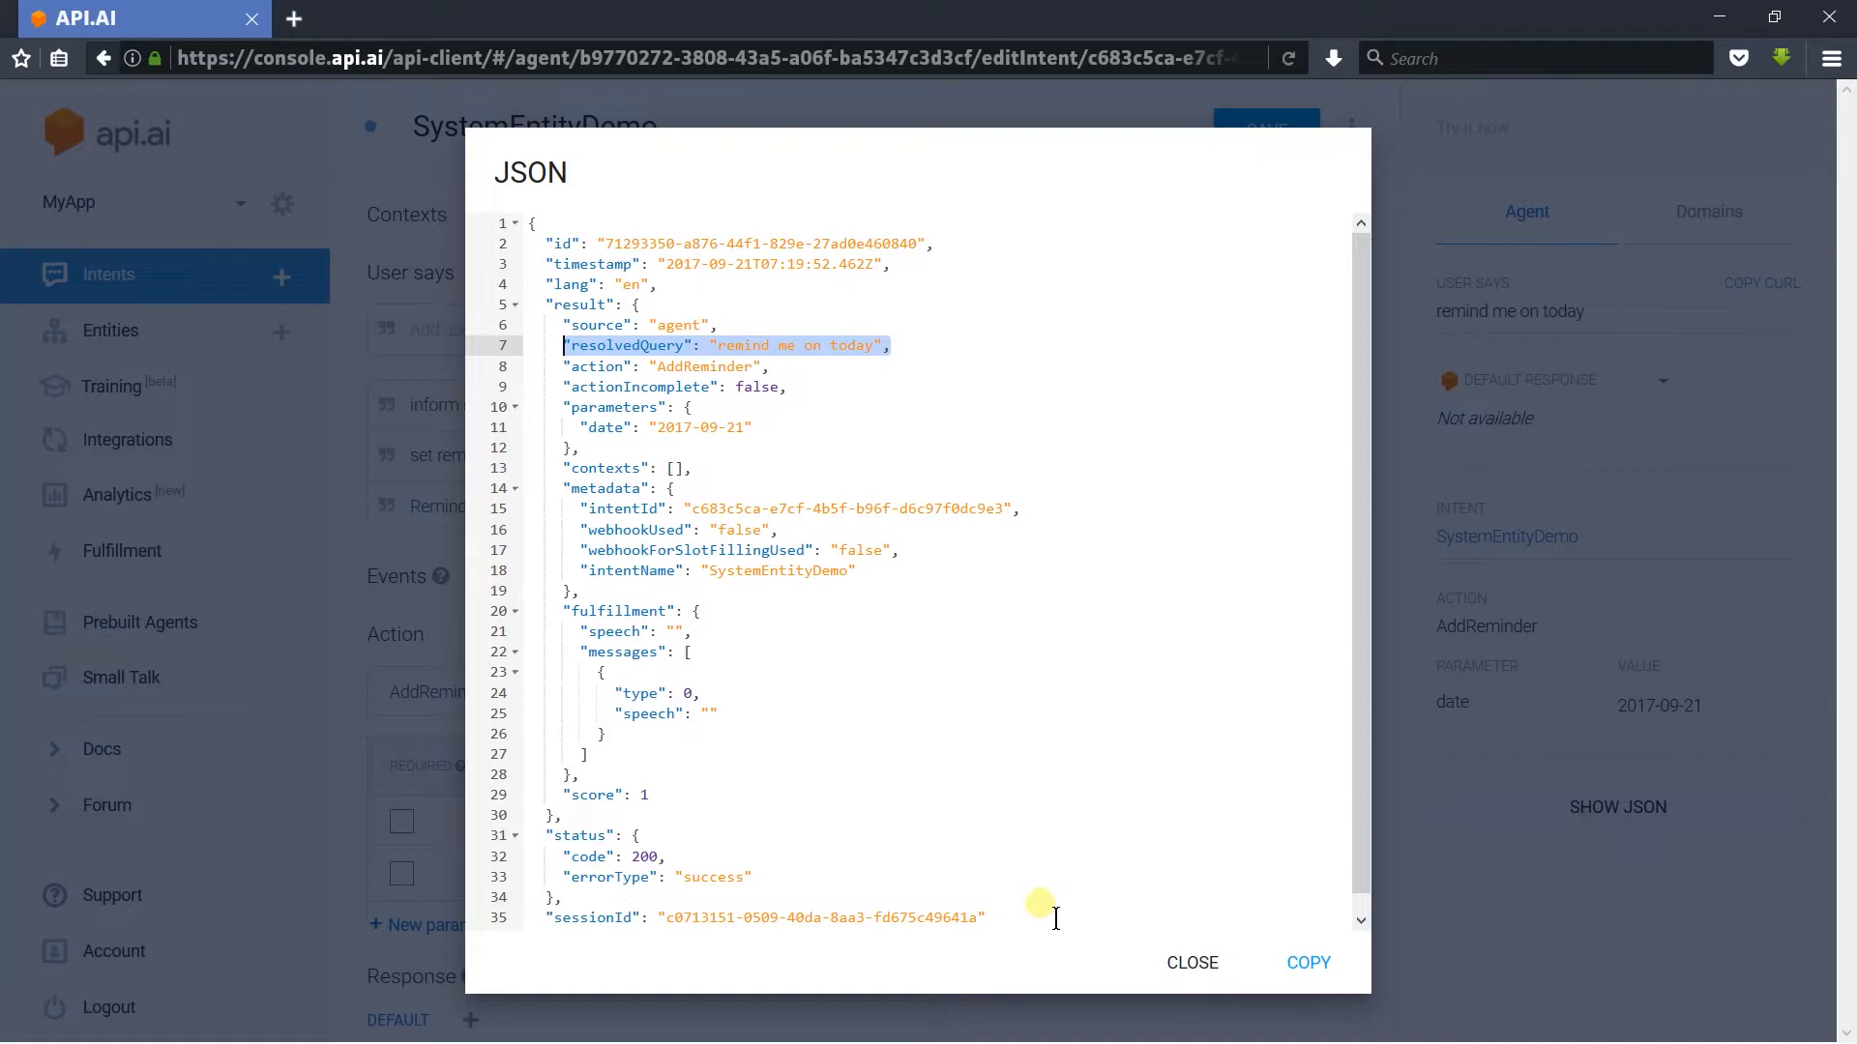
left_click(1174, 963)
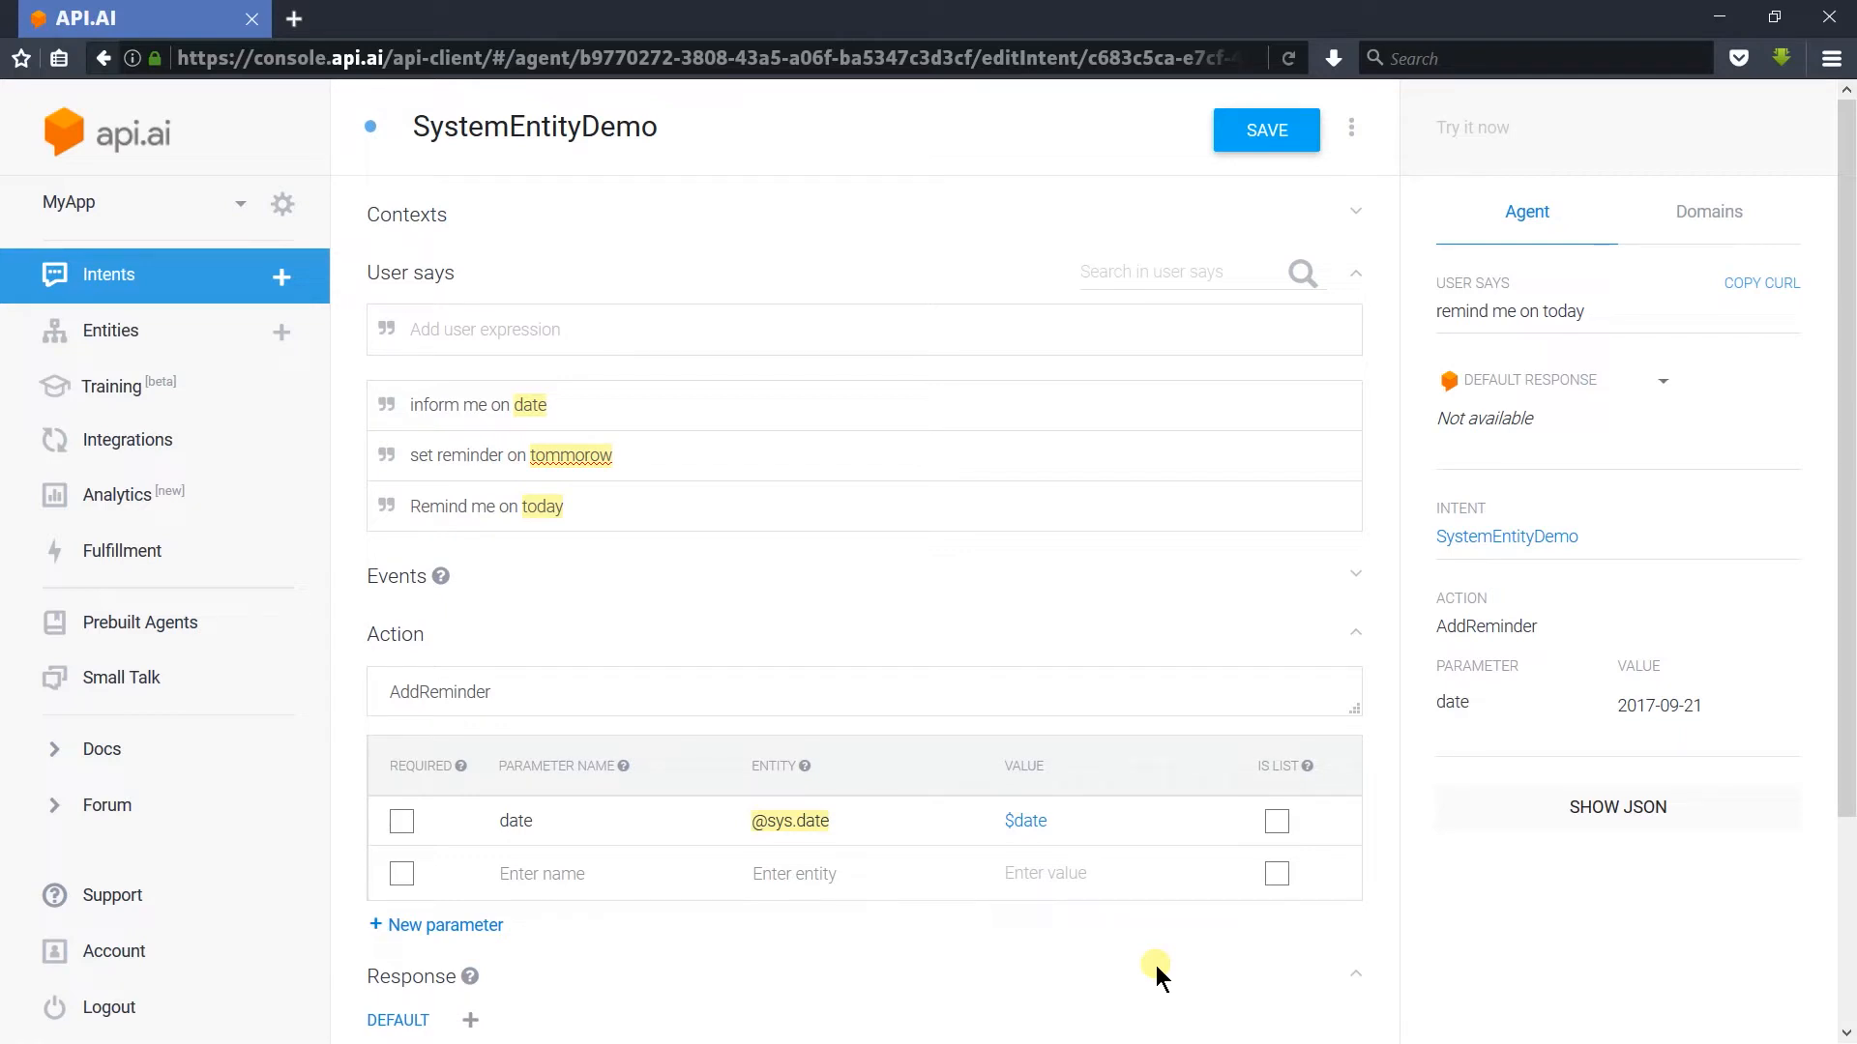
Step: Create a new intent named ParameterDemo
left_click(281, 276)
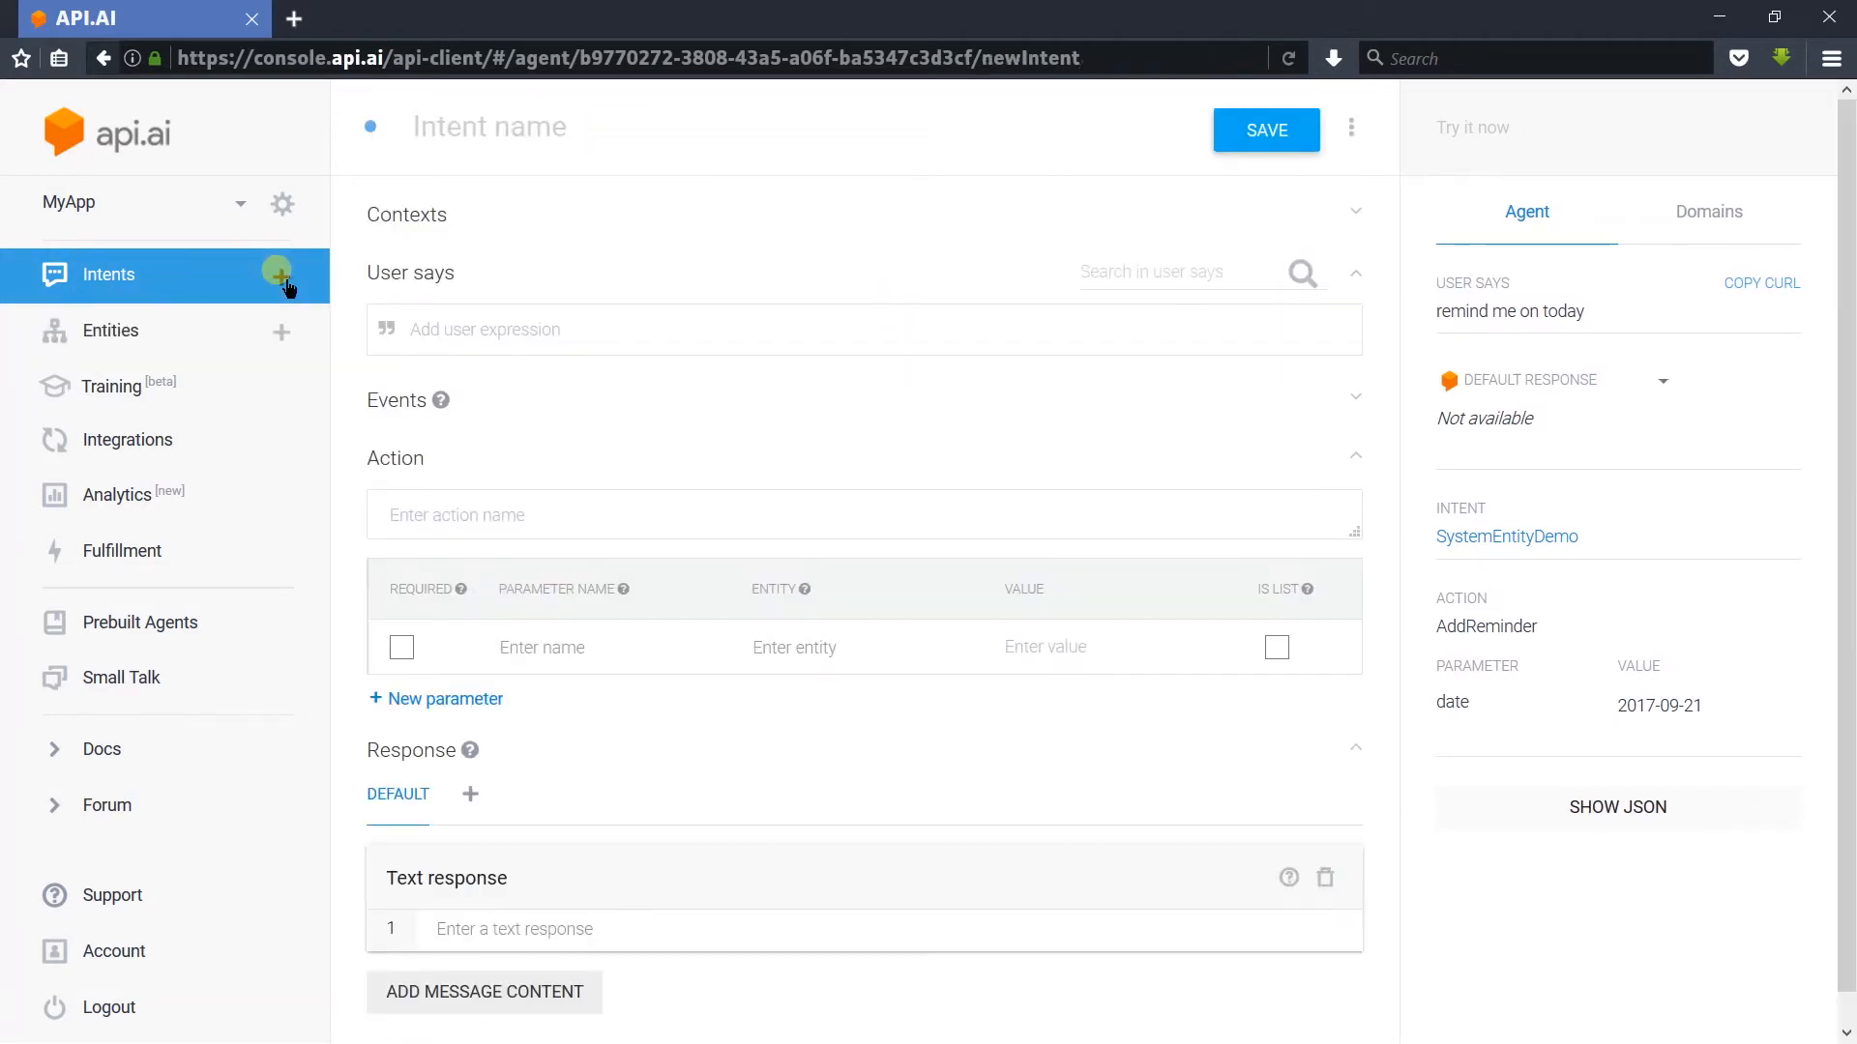
left_click(478, 143)
type("Para")
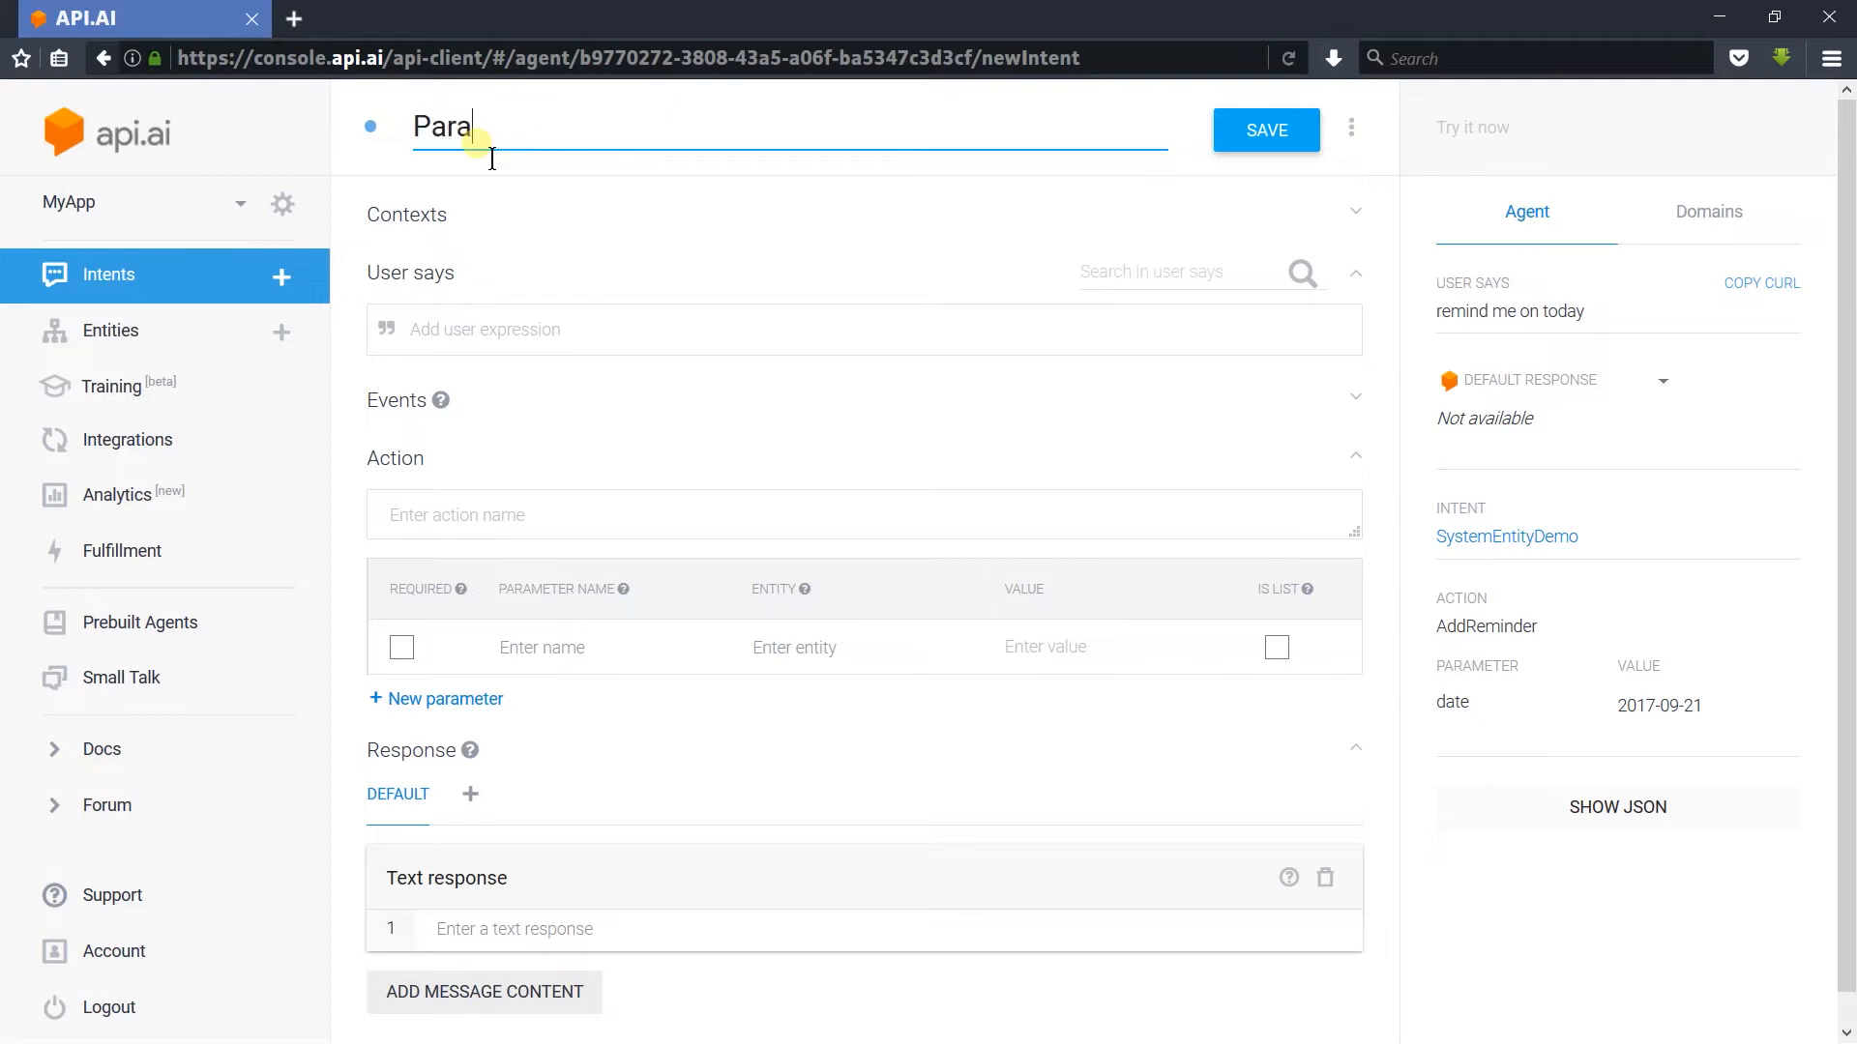
type("meterDemo")
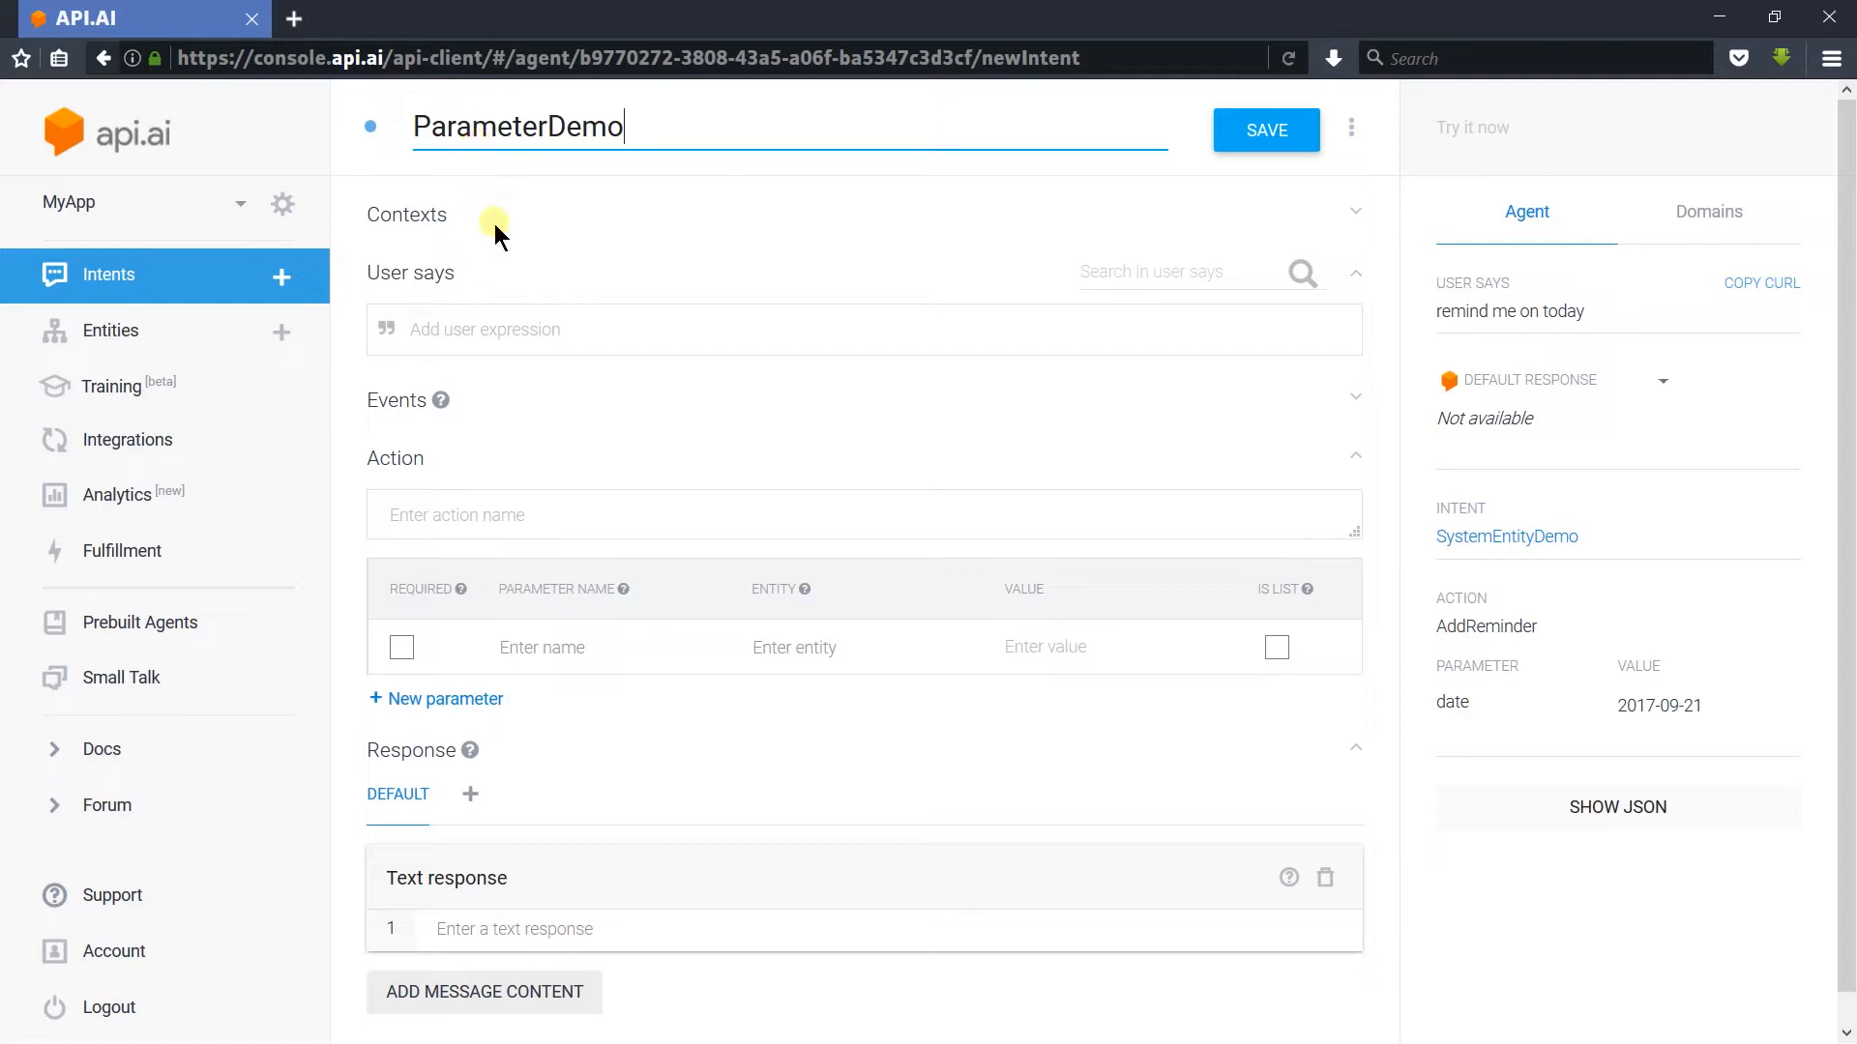
Step: Add the user expression "ParameterDemo number1 number2 allnumbers" to the intent
left_click(546, 341)
type("ParameterDemo")
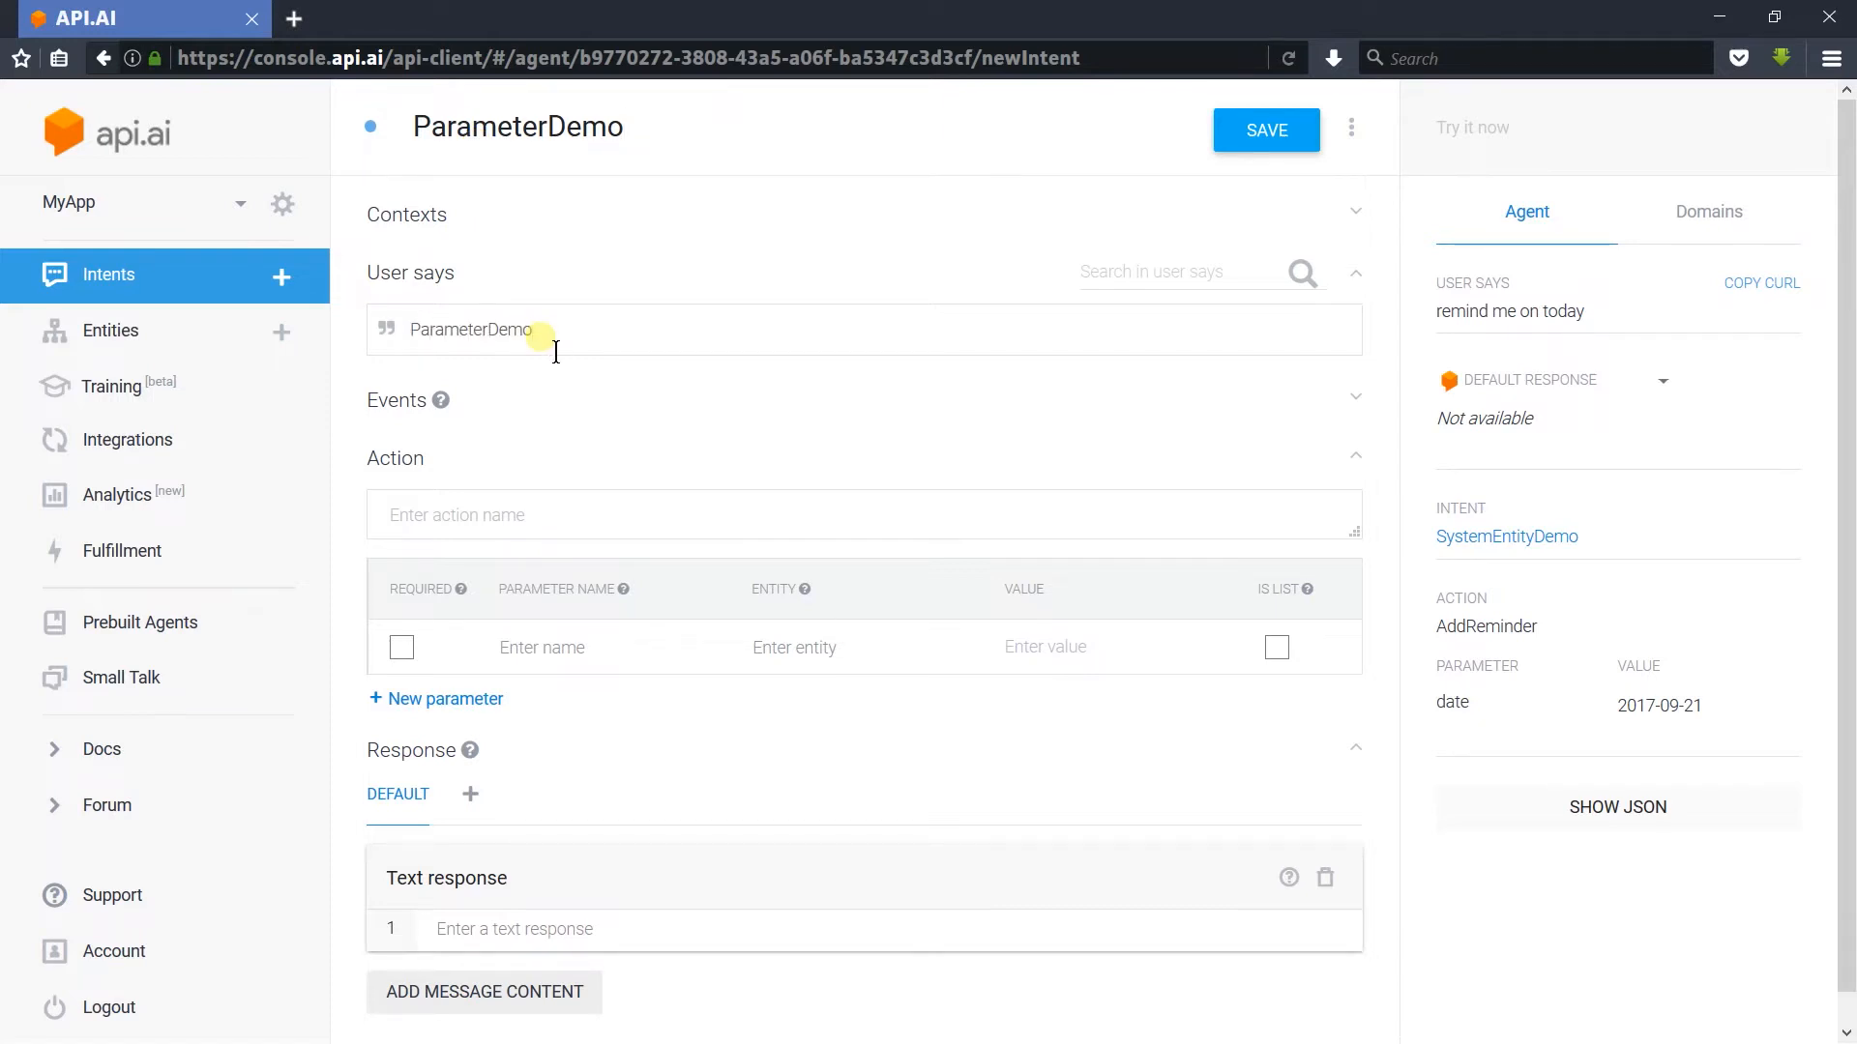
type(" number1 number2 allnumbers")
key("Return")
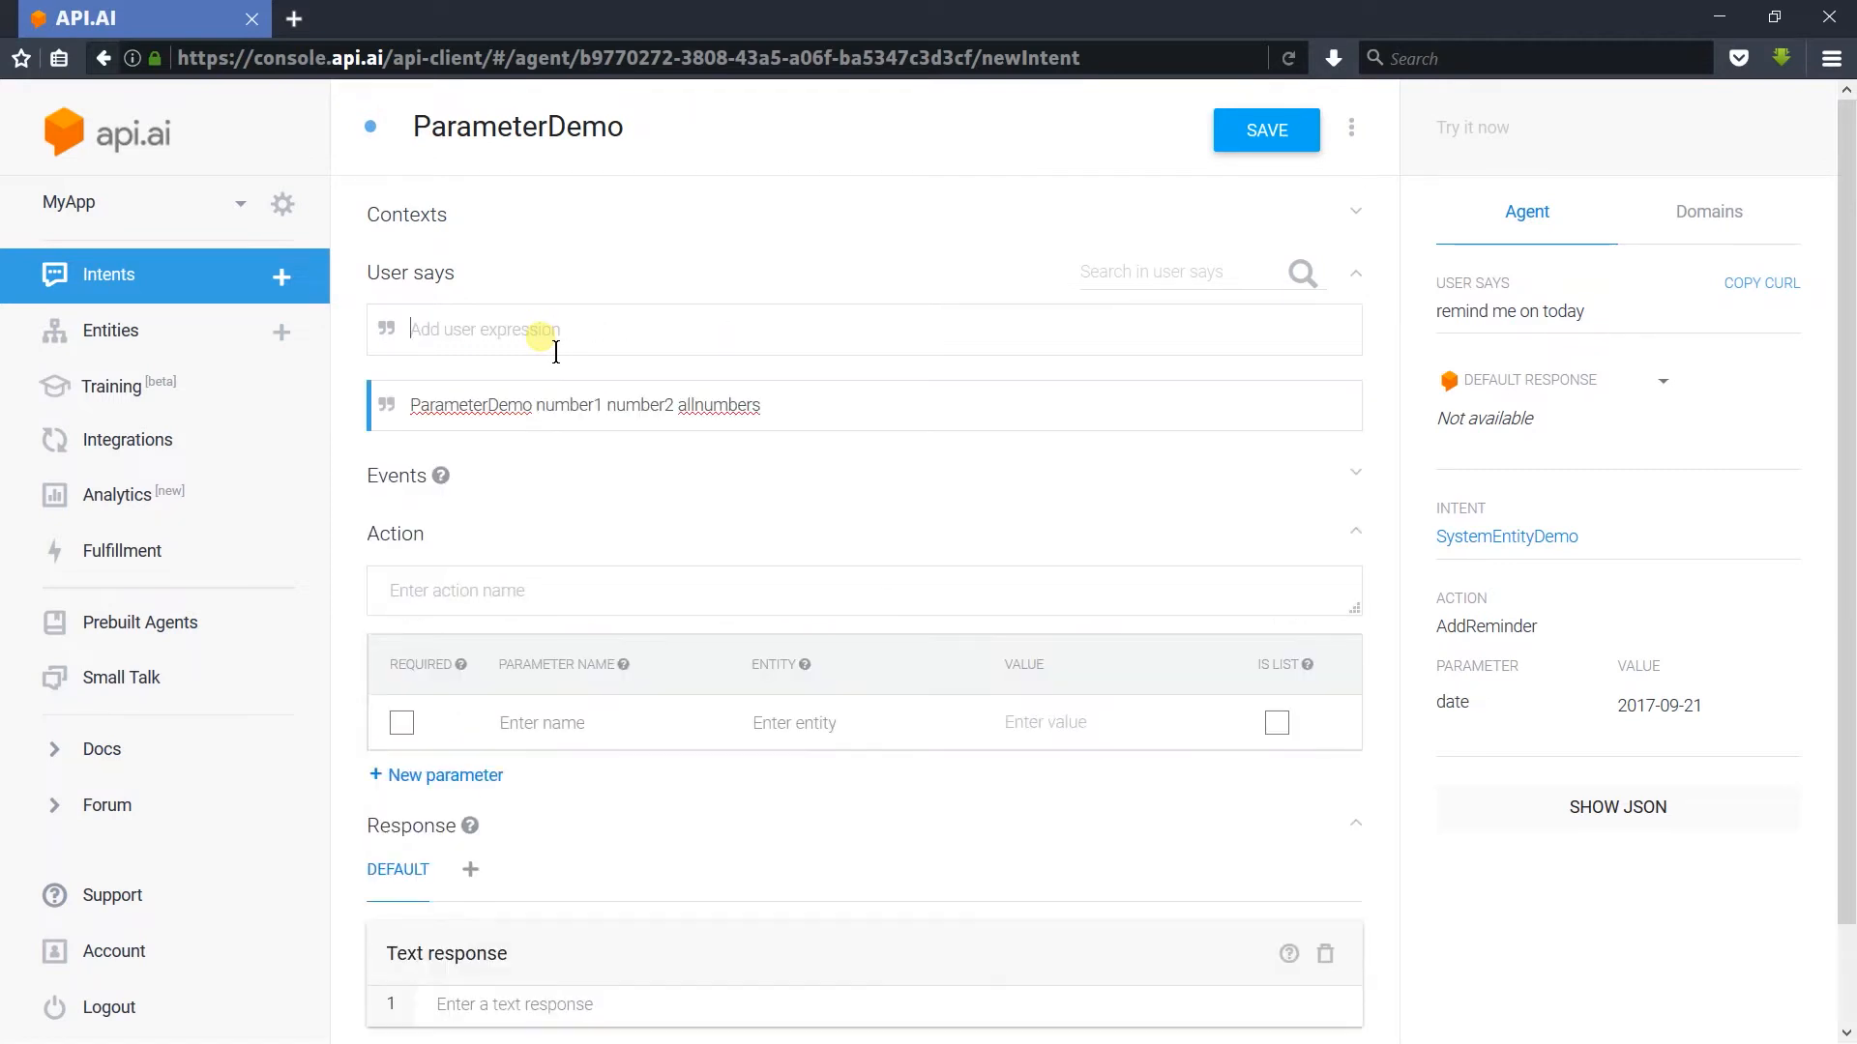
scroll(765, 317, "down", 1)
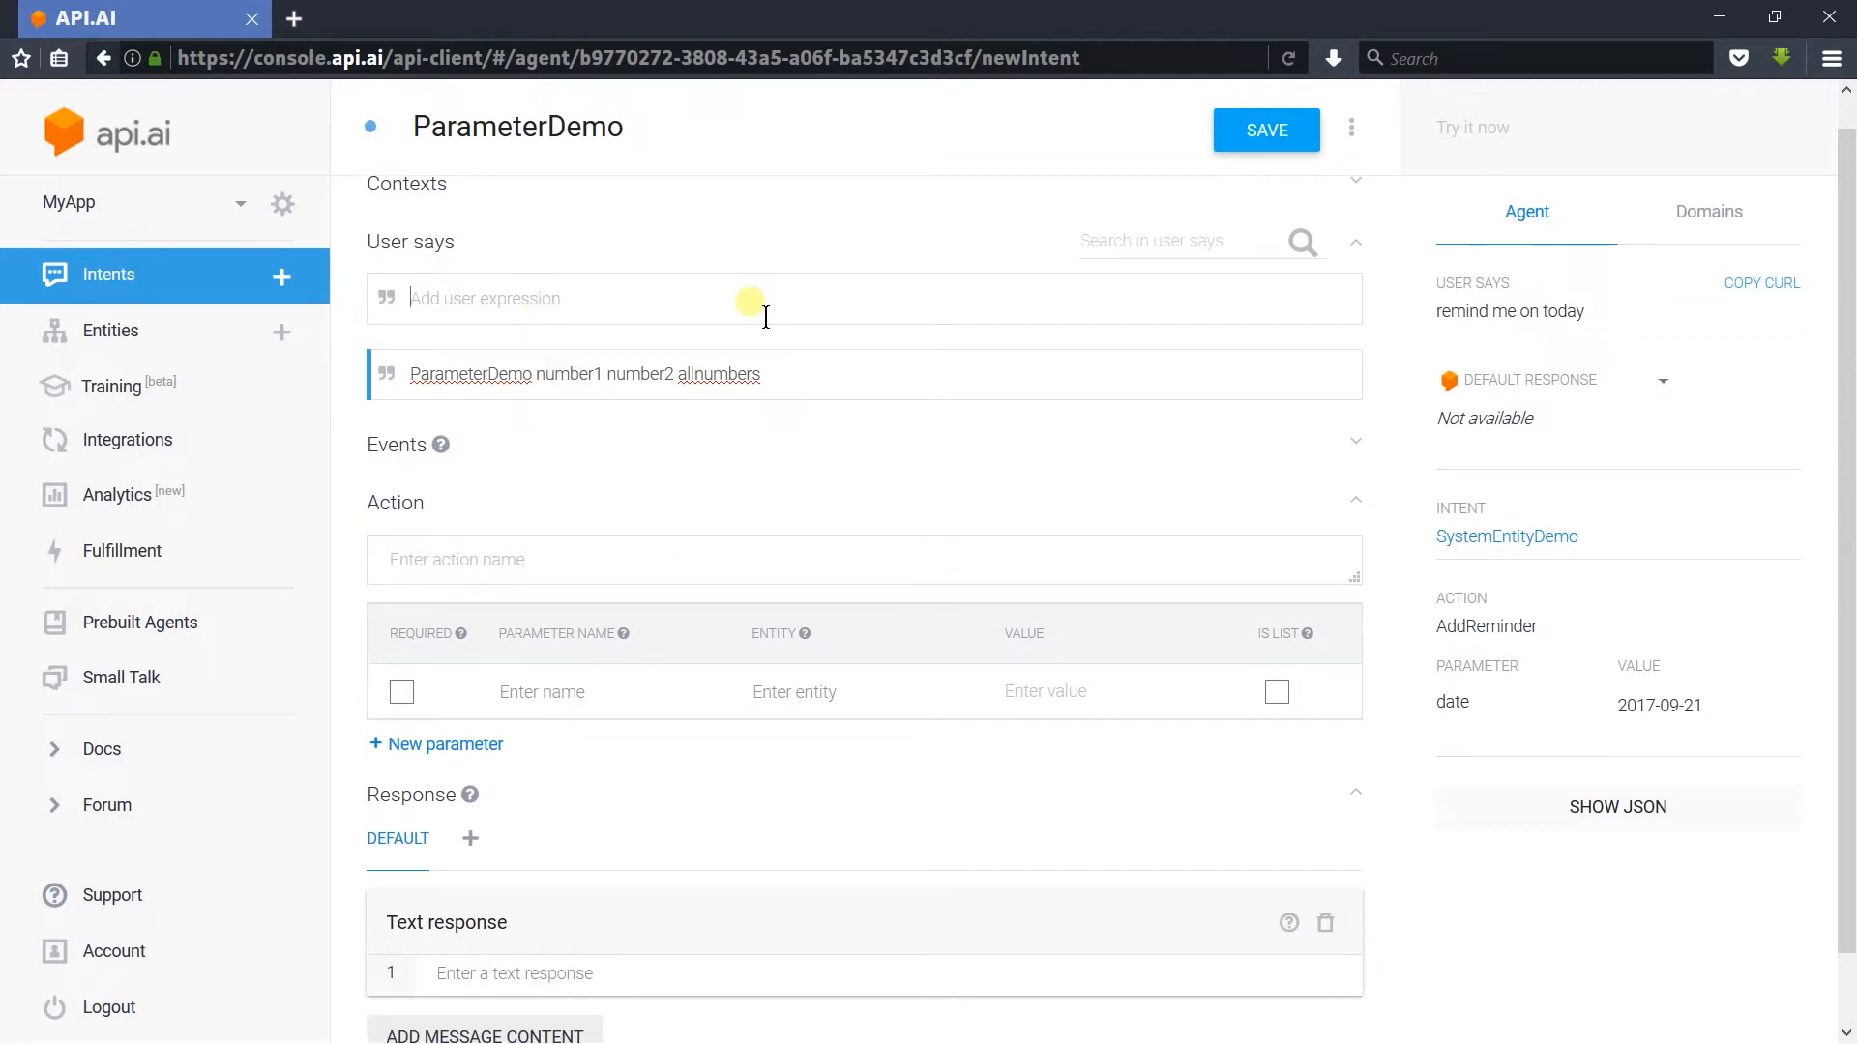
double_click(581, 375)
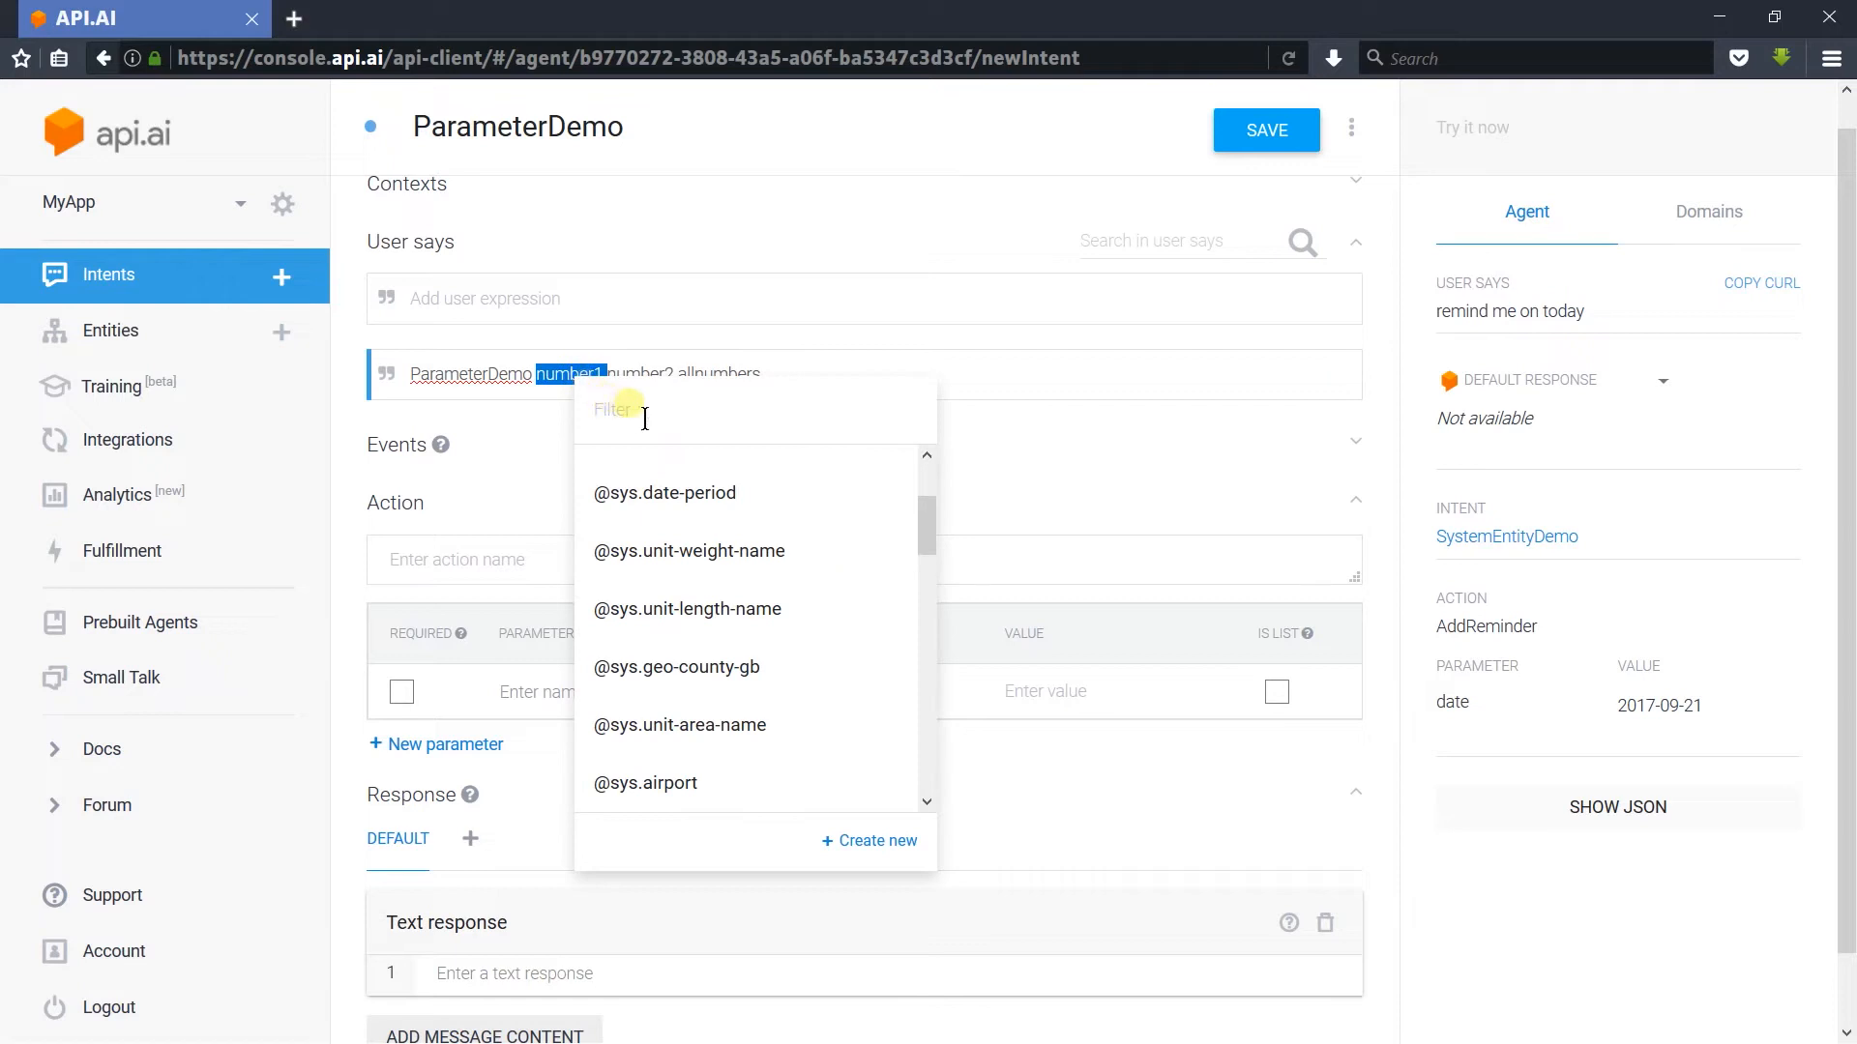
type("number")
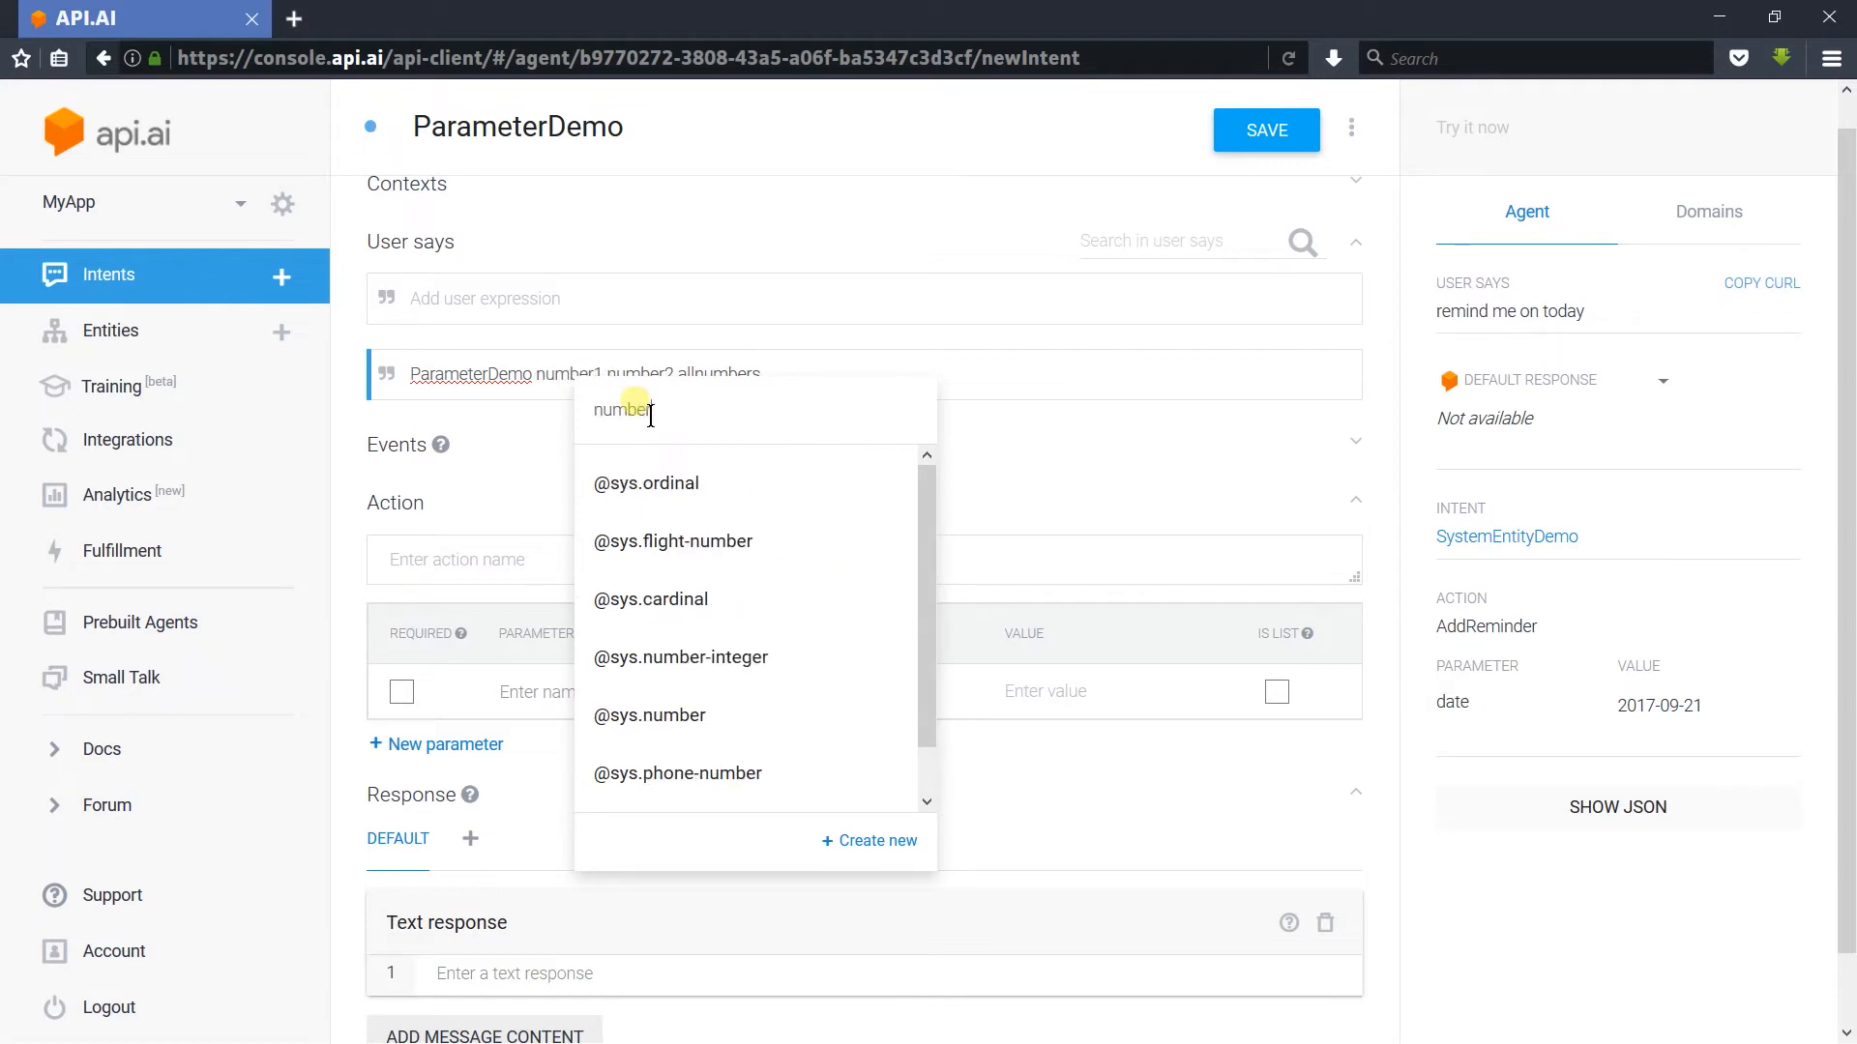
left_click(735, 721)
double_click(643, 375)
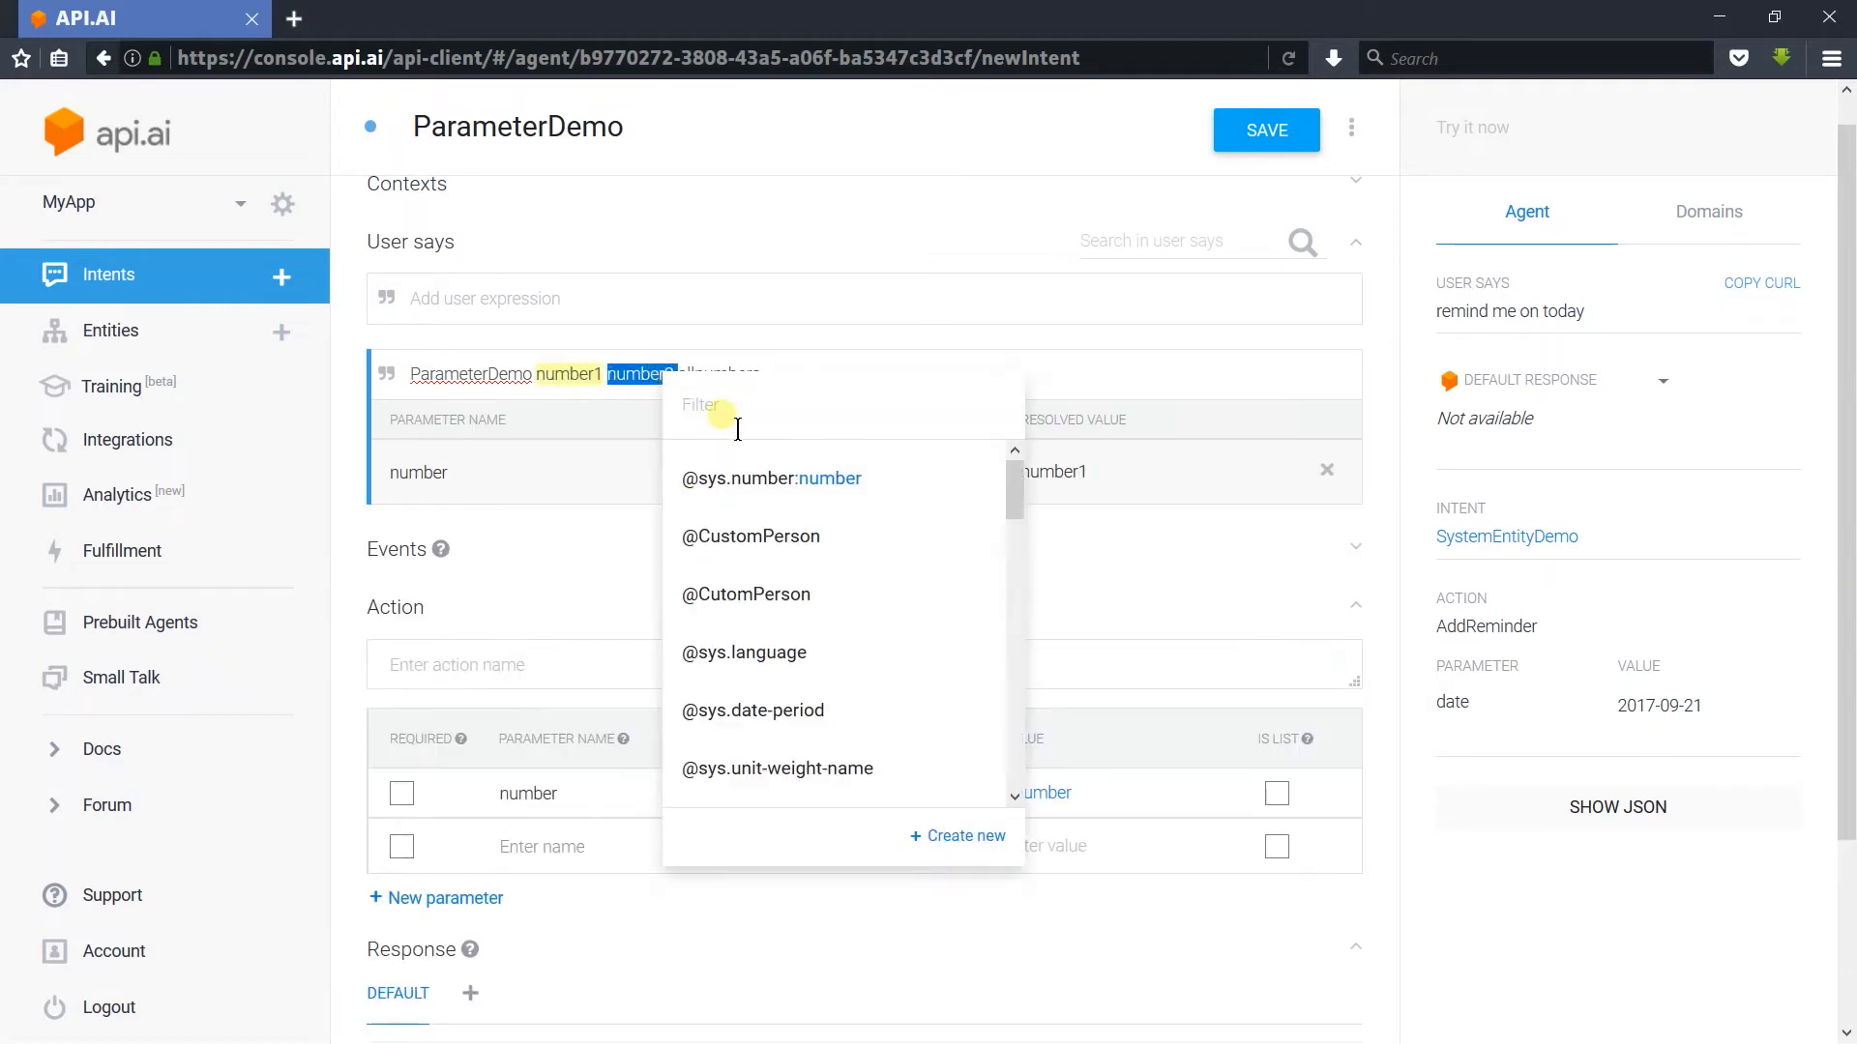
type("number")
left_click(793, 769)
double_click(638, 374)
type("number")
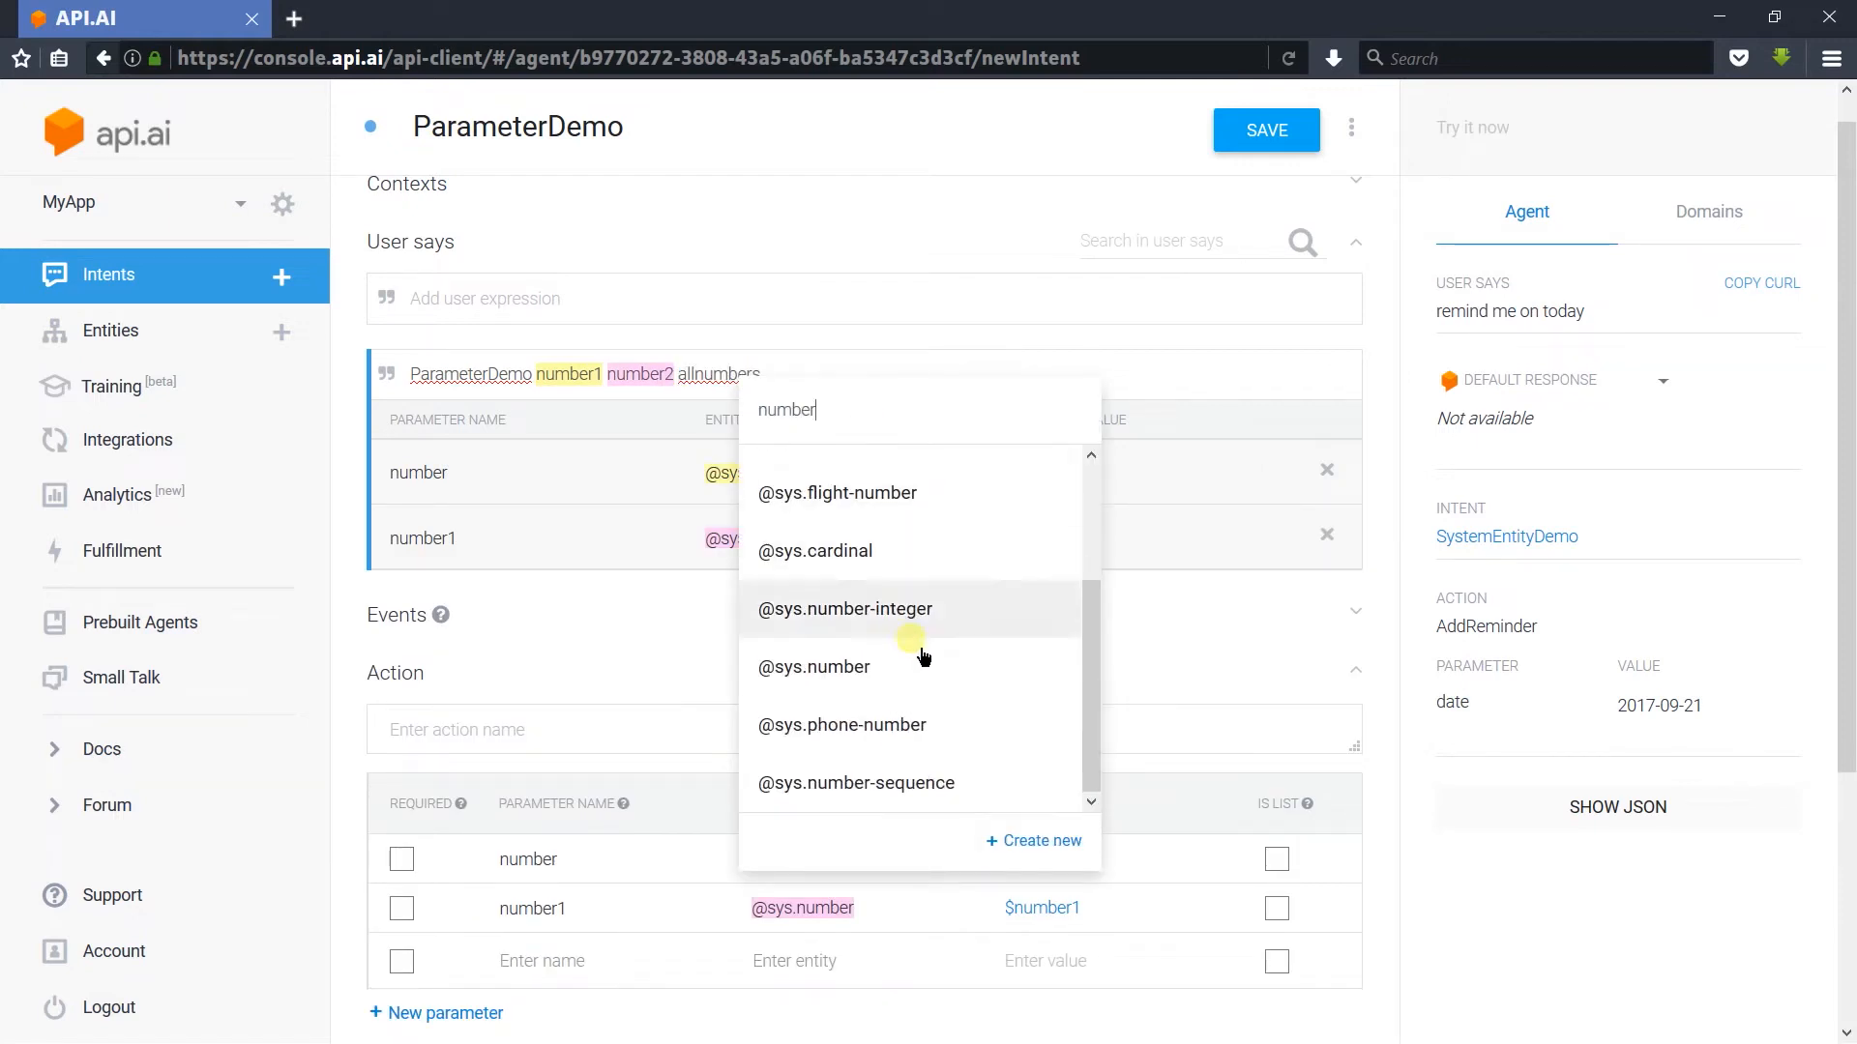
left_click(923, 658)
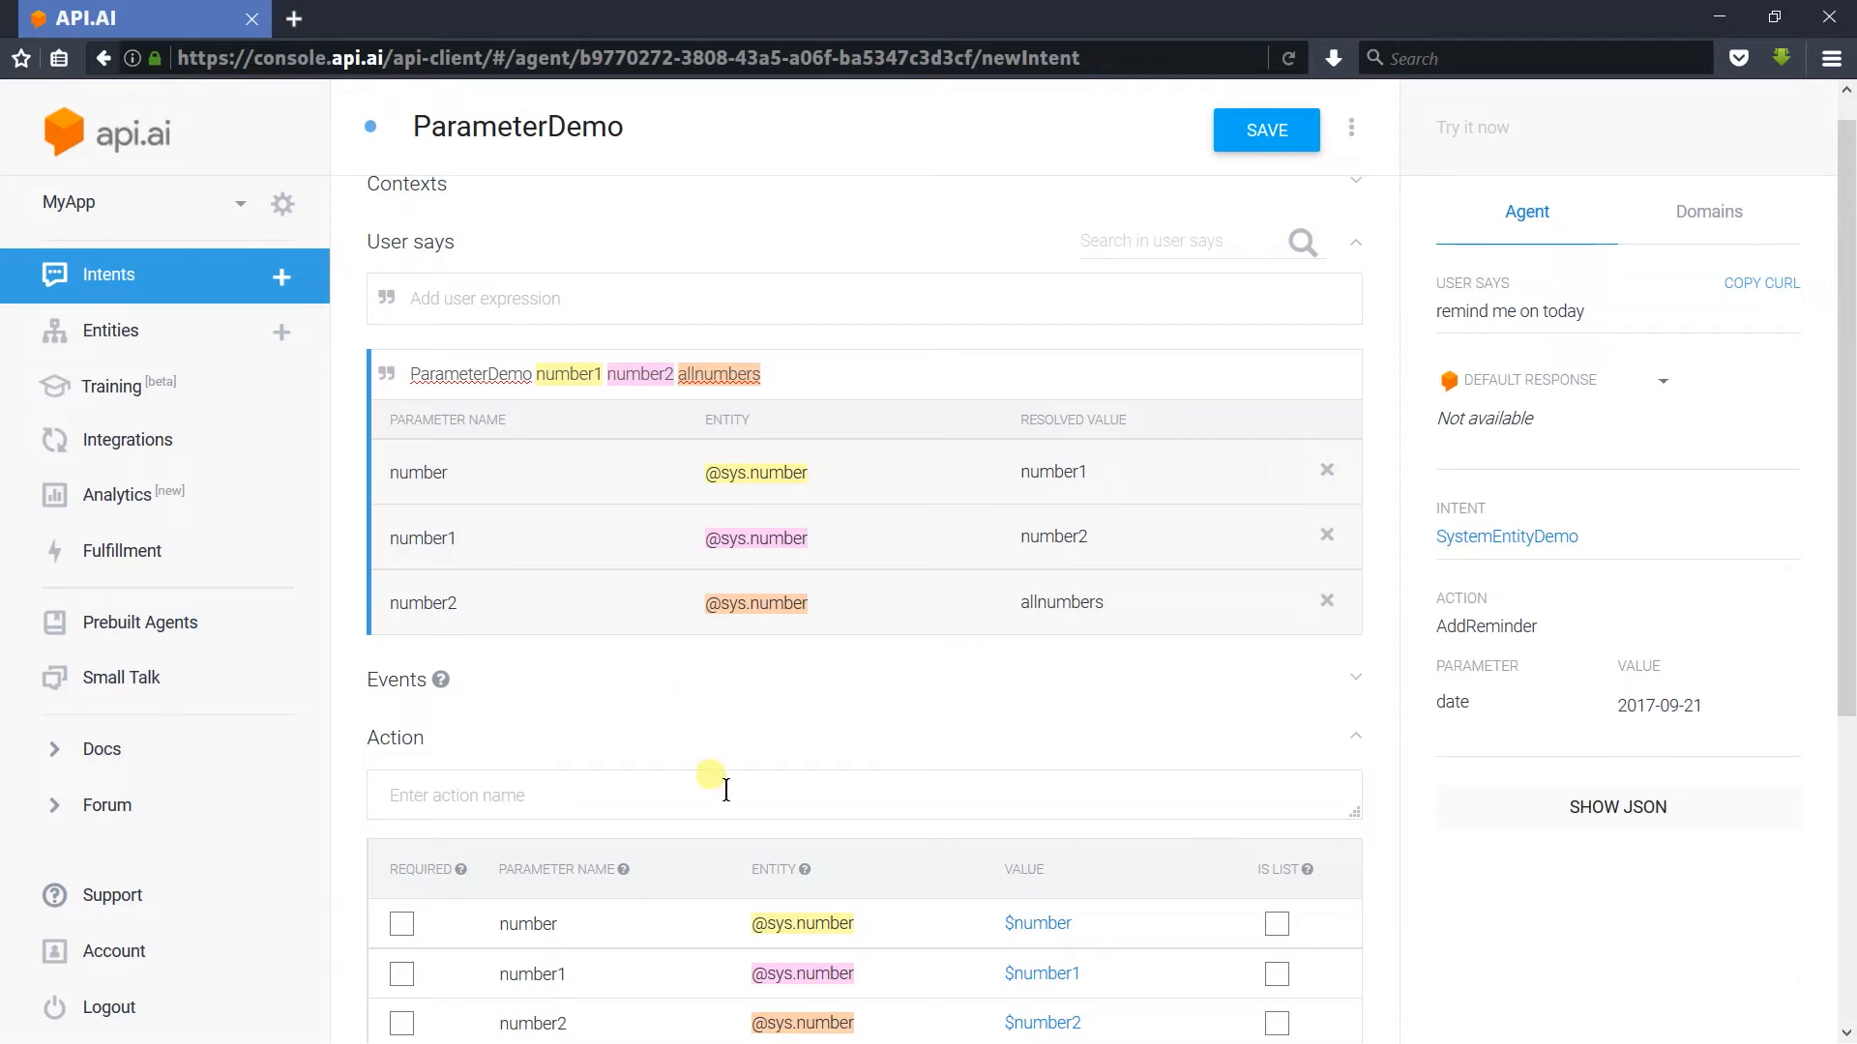
Step: Rename the third action parameter to allnumbers
scroll(711, 780, "down", 2)
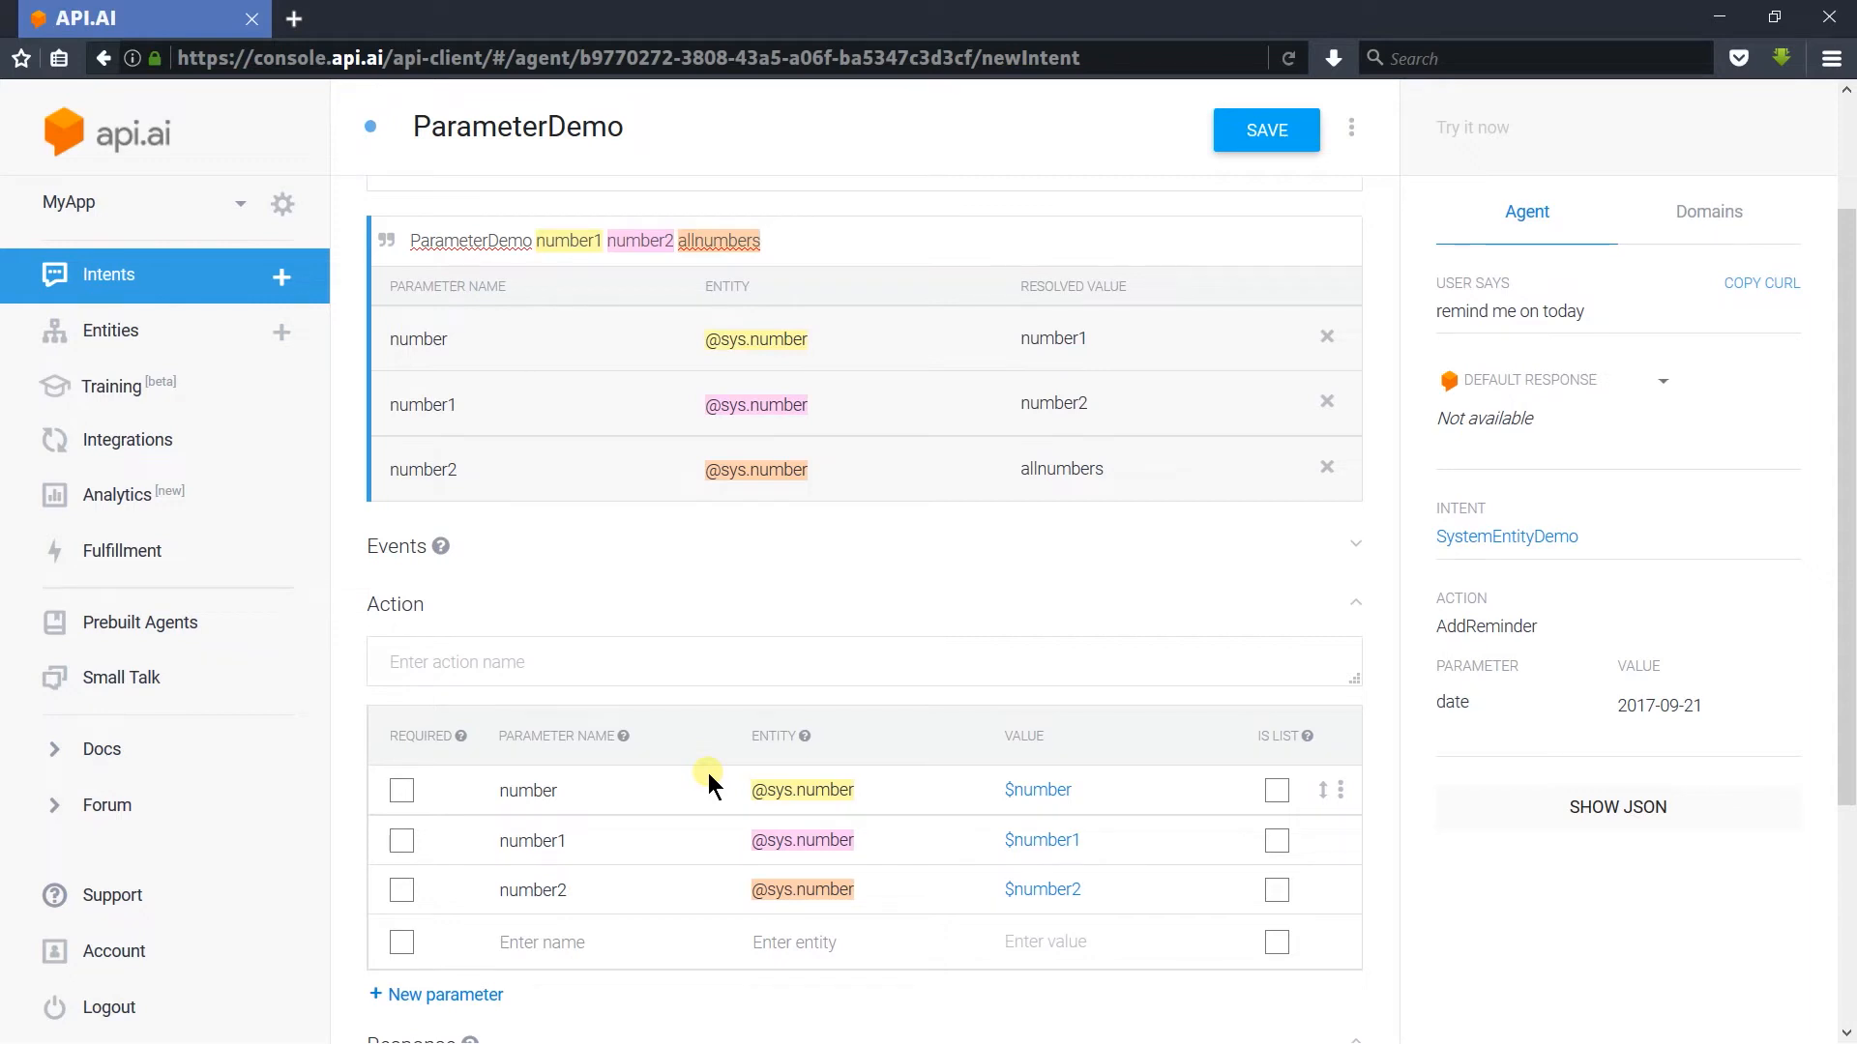
scroll(708, 774, "up", 2)
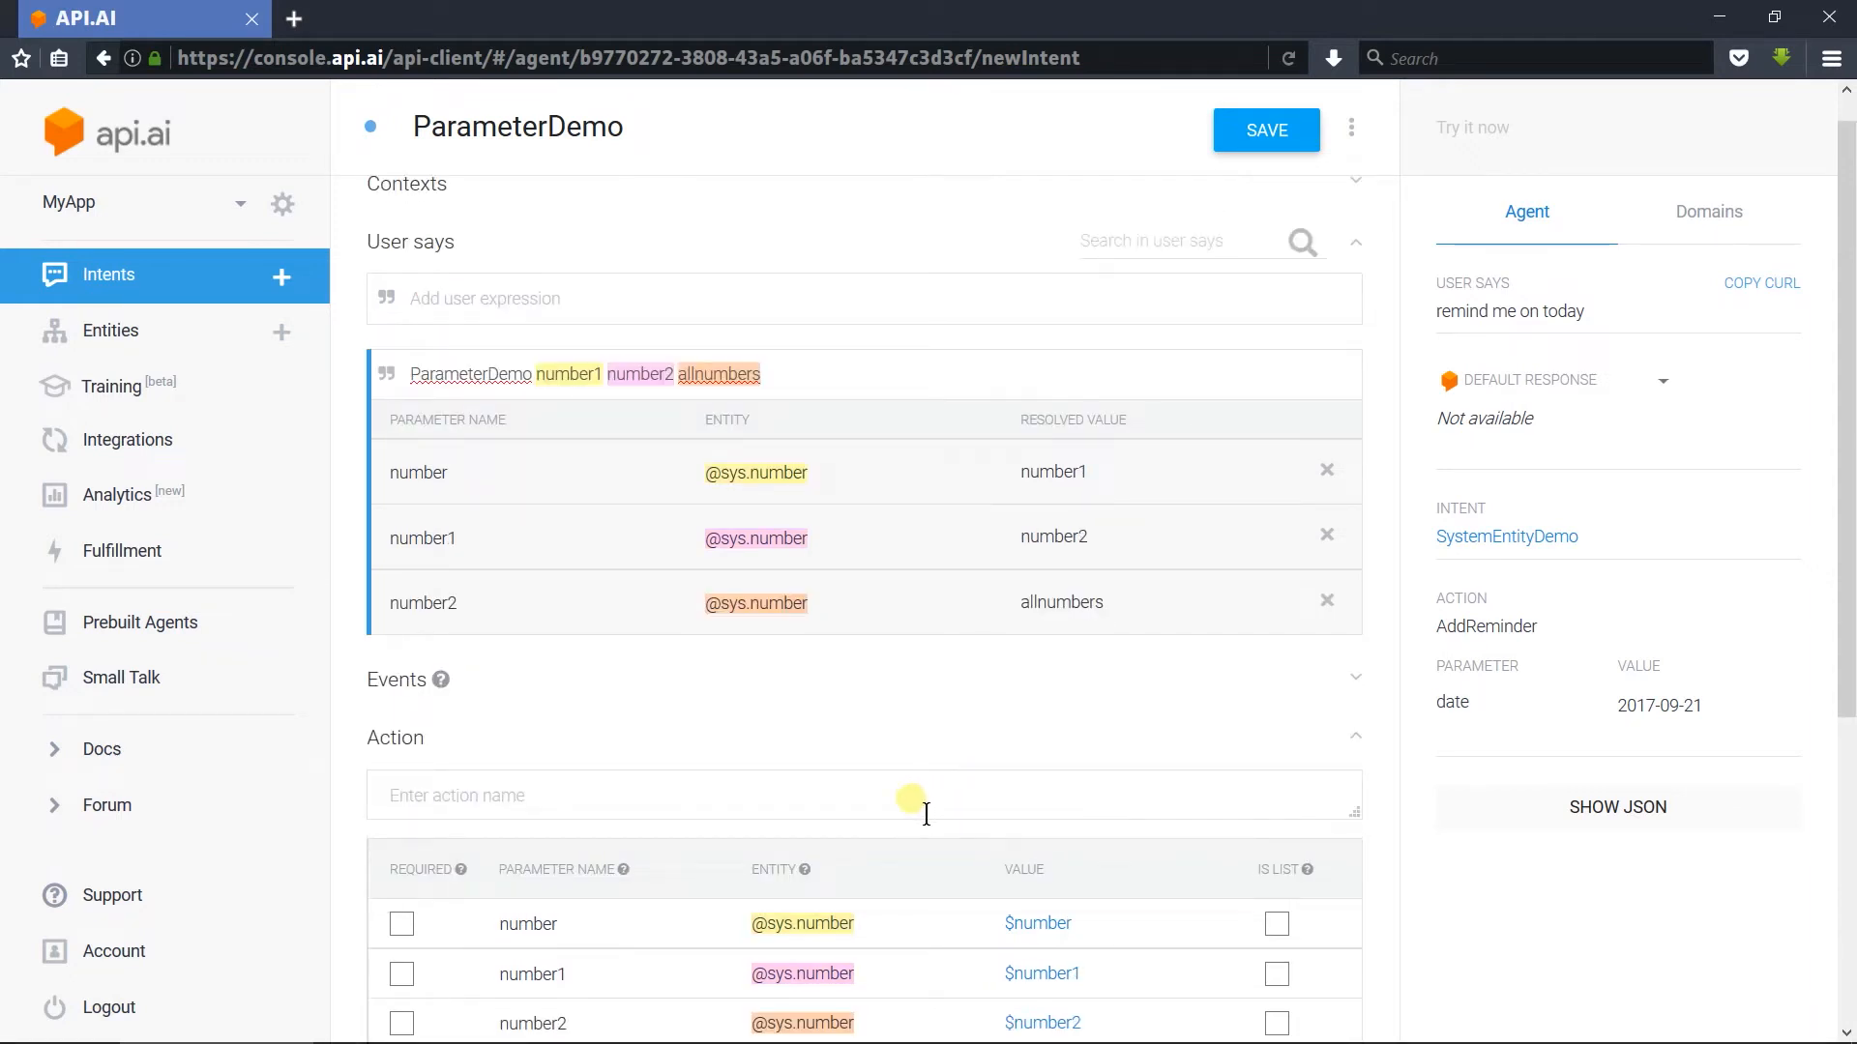
scroll(926, 814, "up", 1)
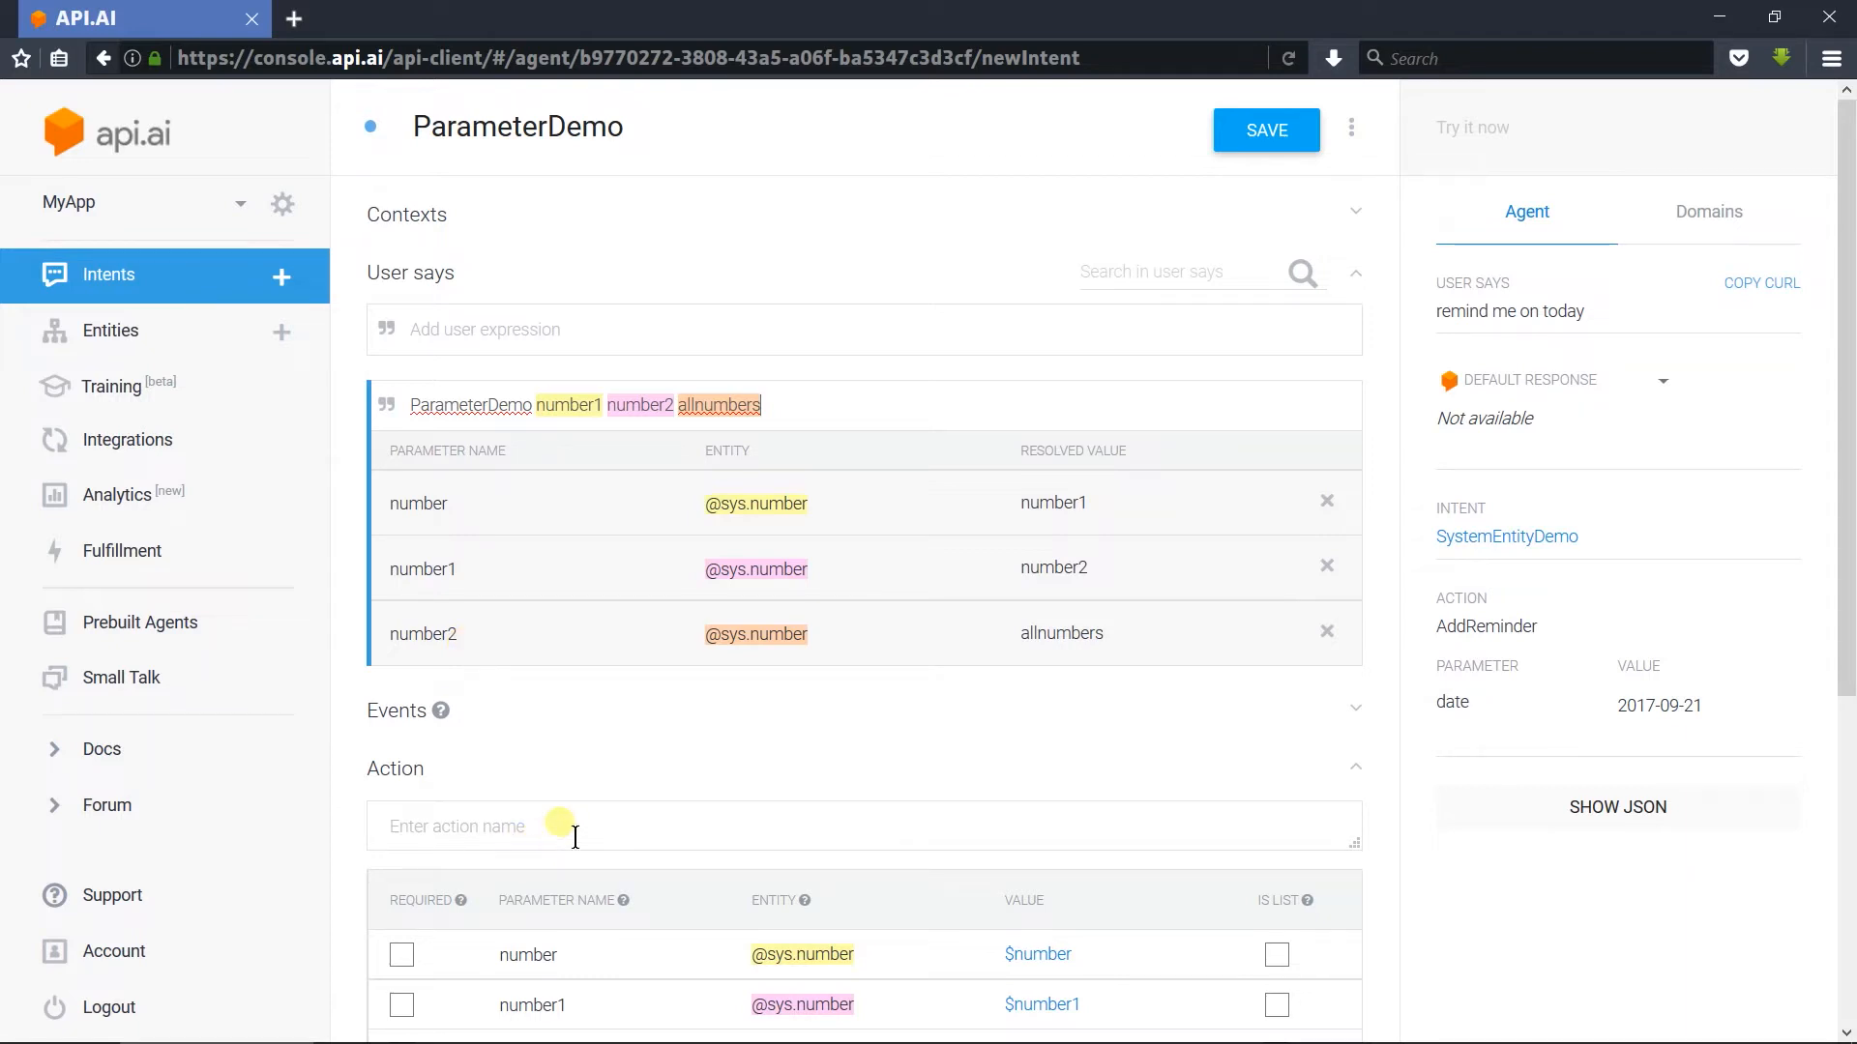
scroll(574, 837, "down", 4)
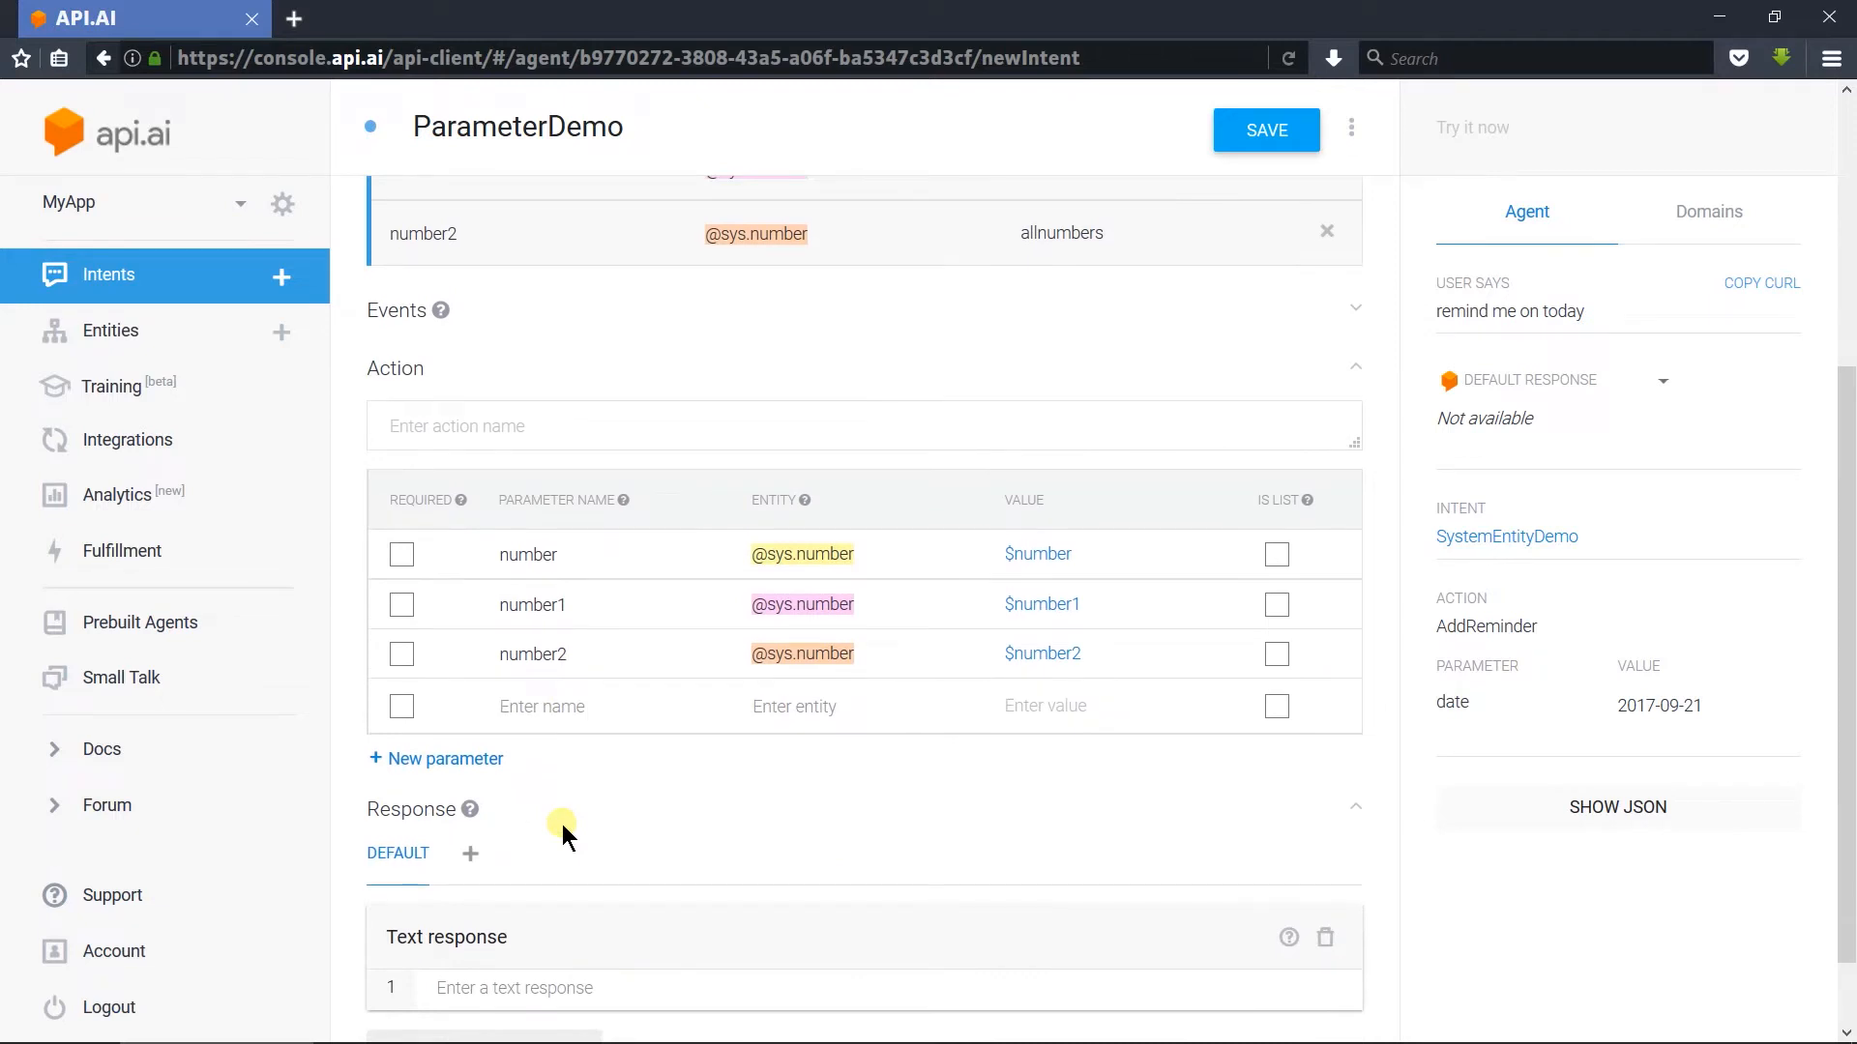
left_click(592, 663)
double_click(648, 666)
key("ctrl+c")
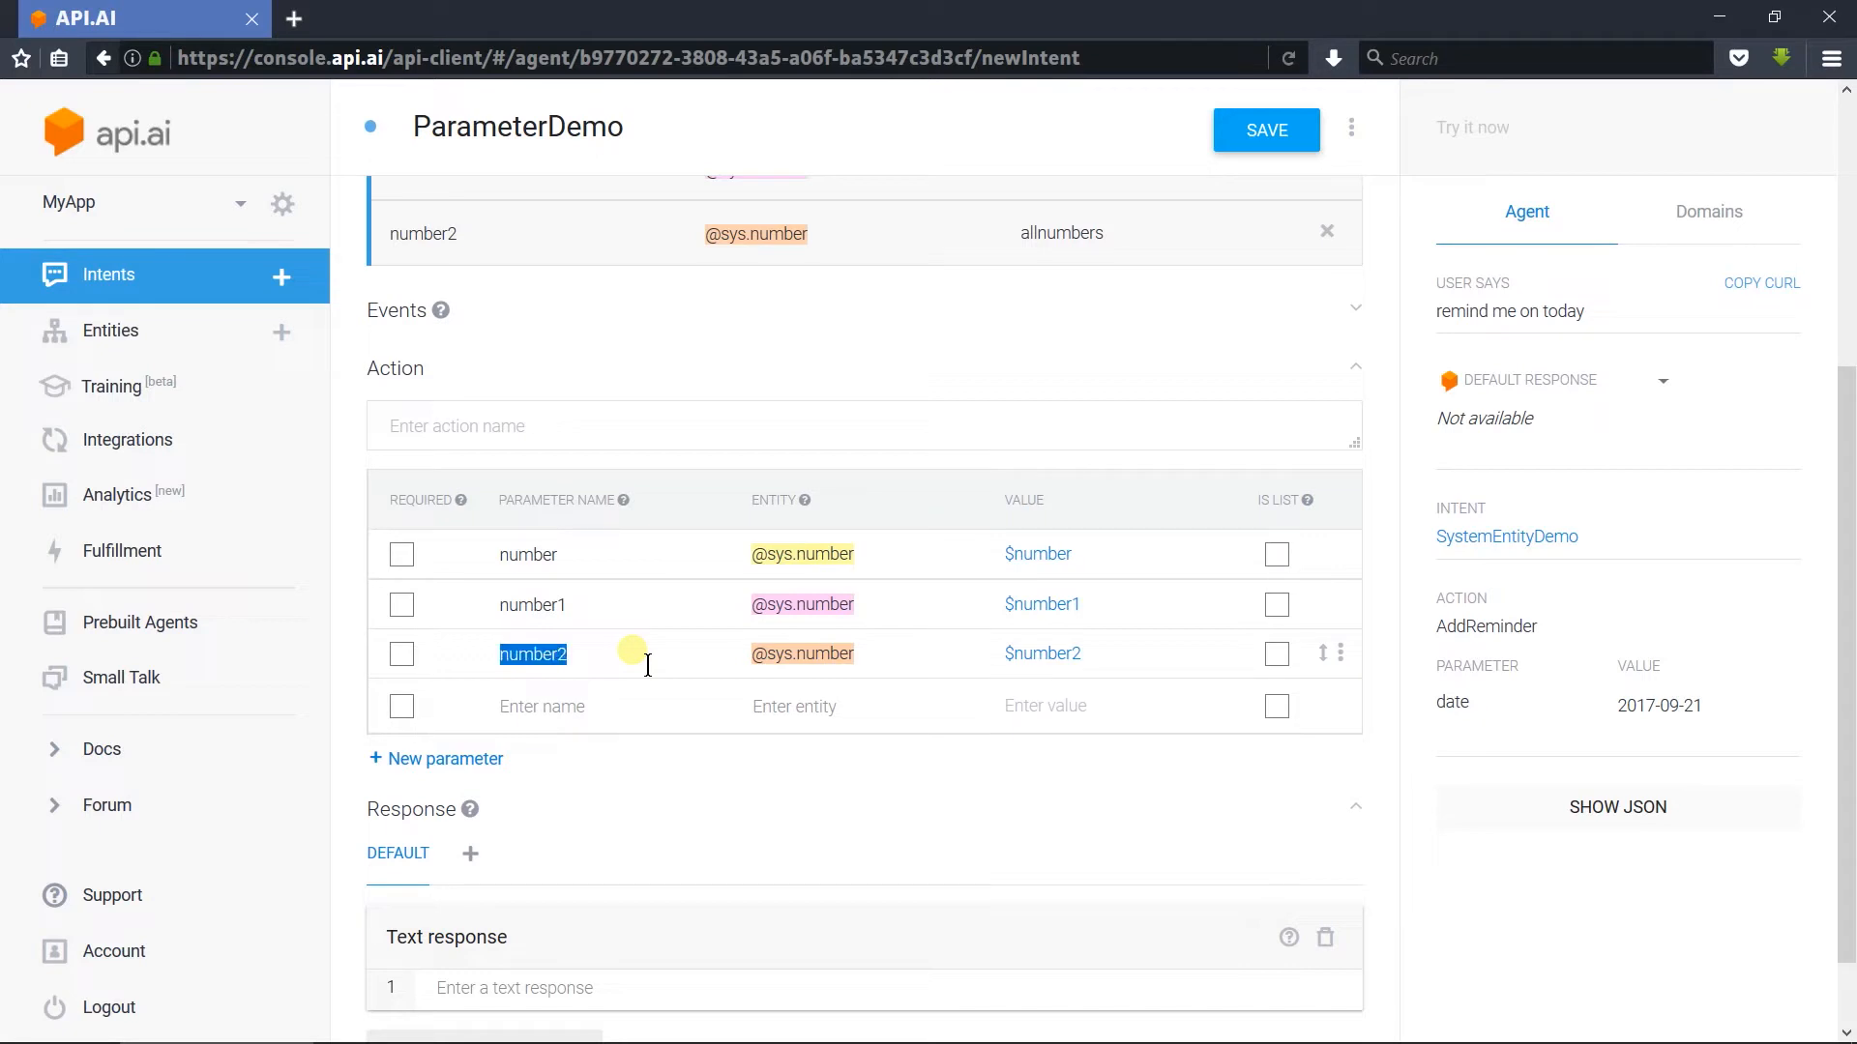
scroll(638, 657, "down", 1)
type("allnumber")
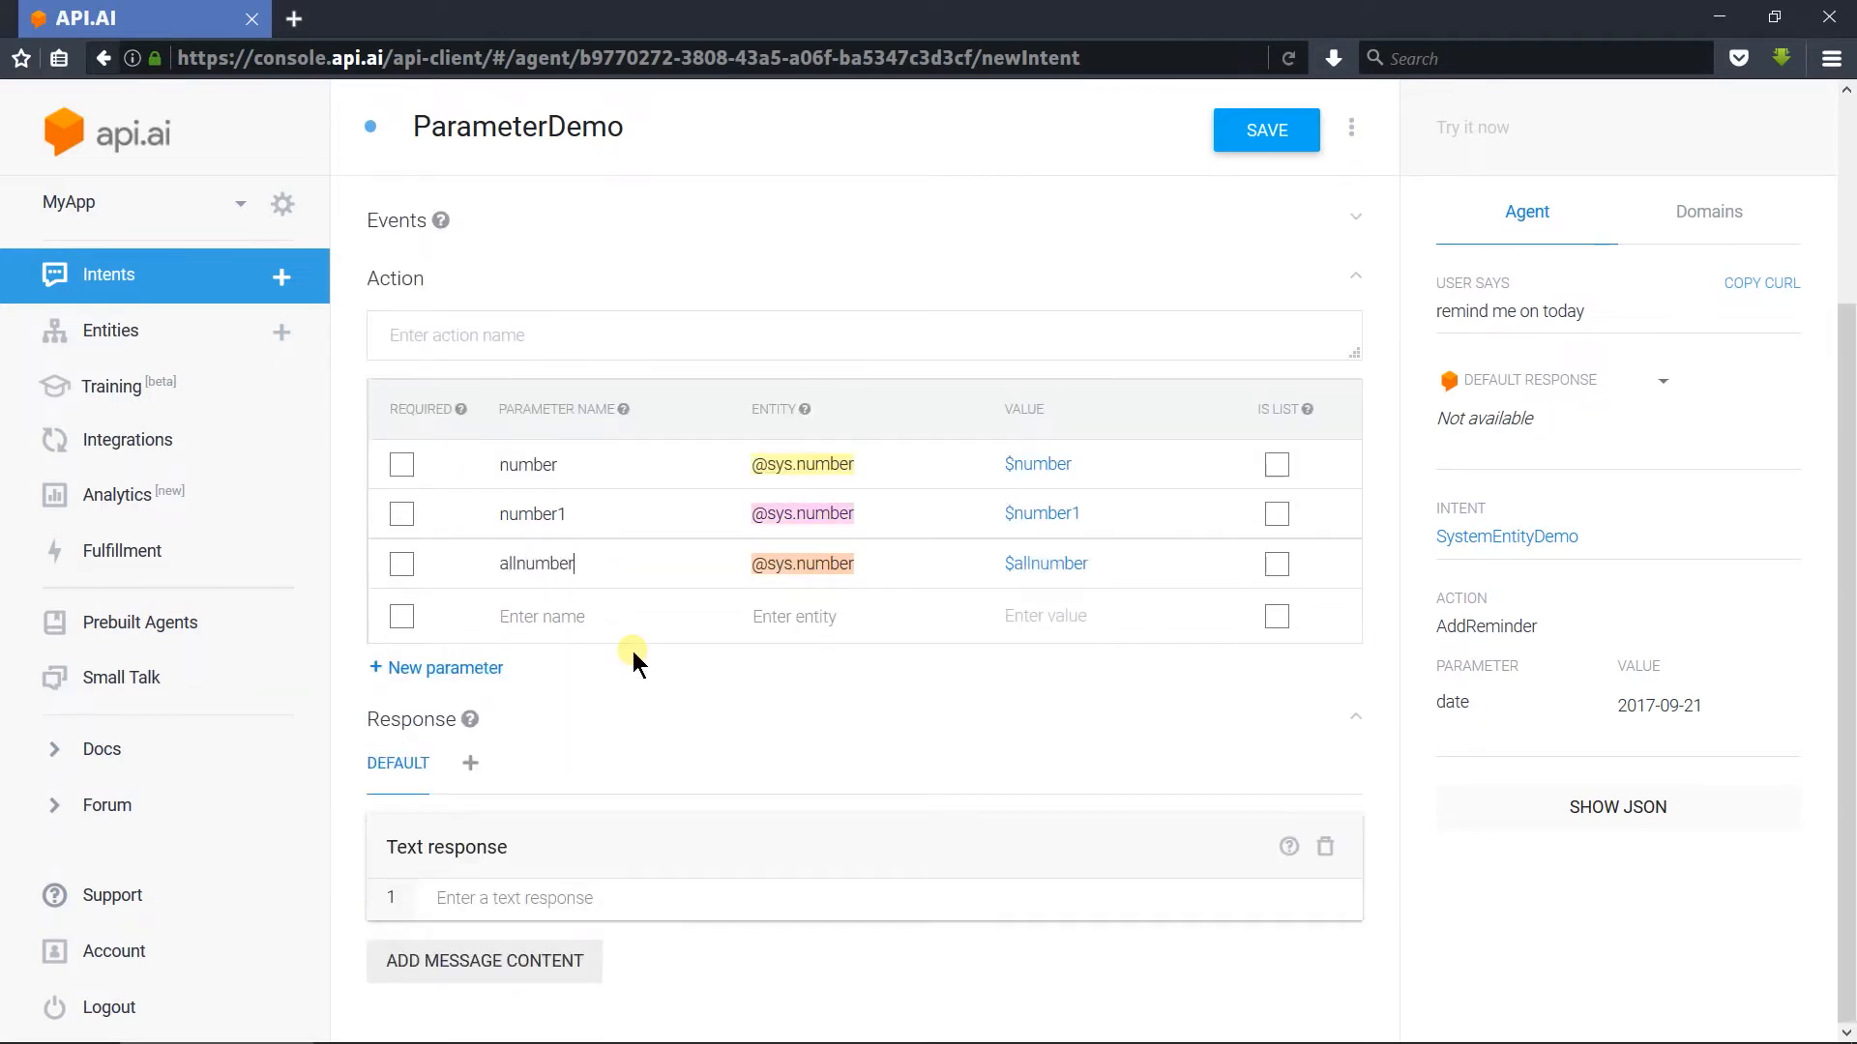
type("s")
Step: Rename the second action parameter to number2 and the first one to number1
left_click(506, 516)
key("ctrl+v")
key("shift+End")
key("Delete")
double_click(531, 468)
type("number1")
Step: Review the parameter names under the annotated user expression and save the ParameterDemo intent
scroll(593, 492, "up", 1)
scroll(620, 488, "up", 2)
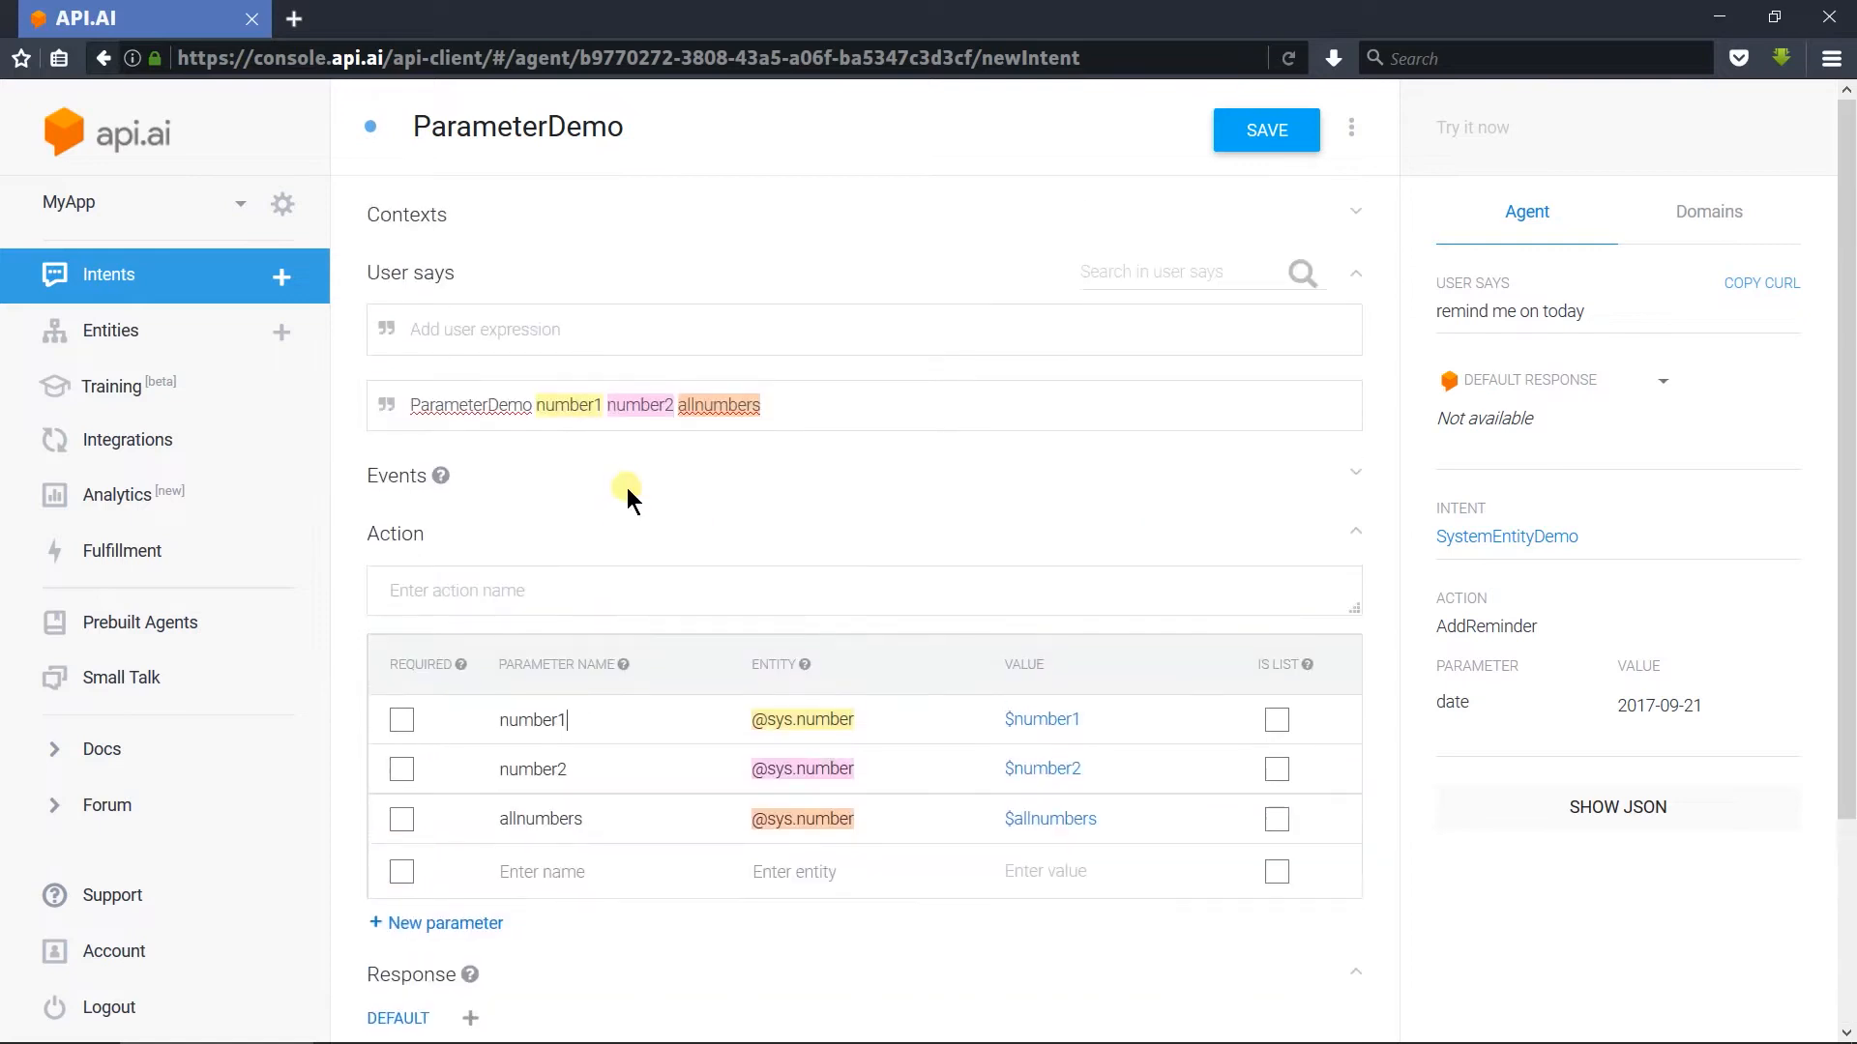
left_click(861, 408)
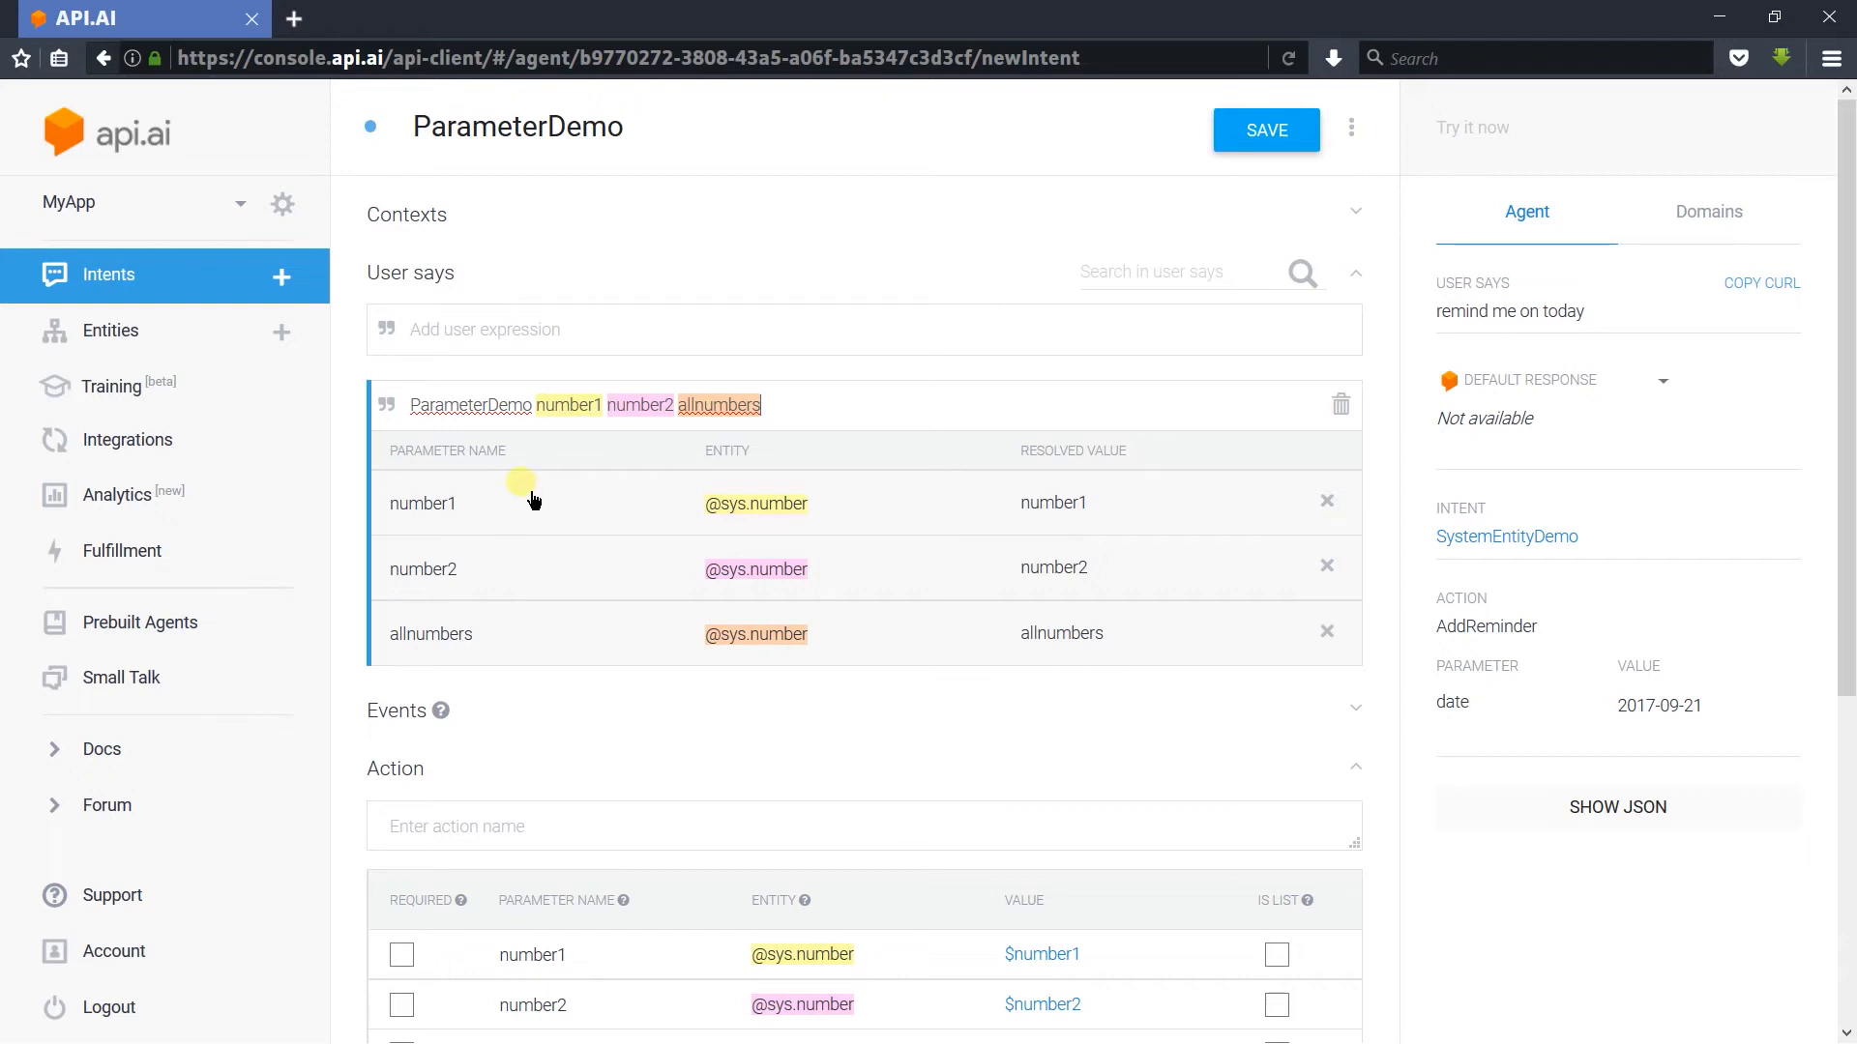
left_click(1233, 135)
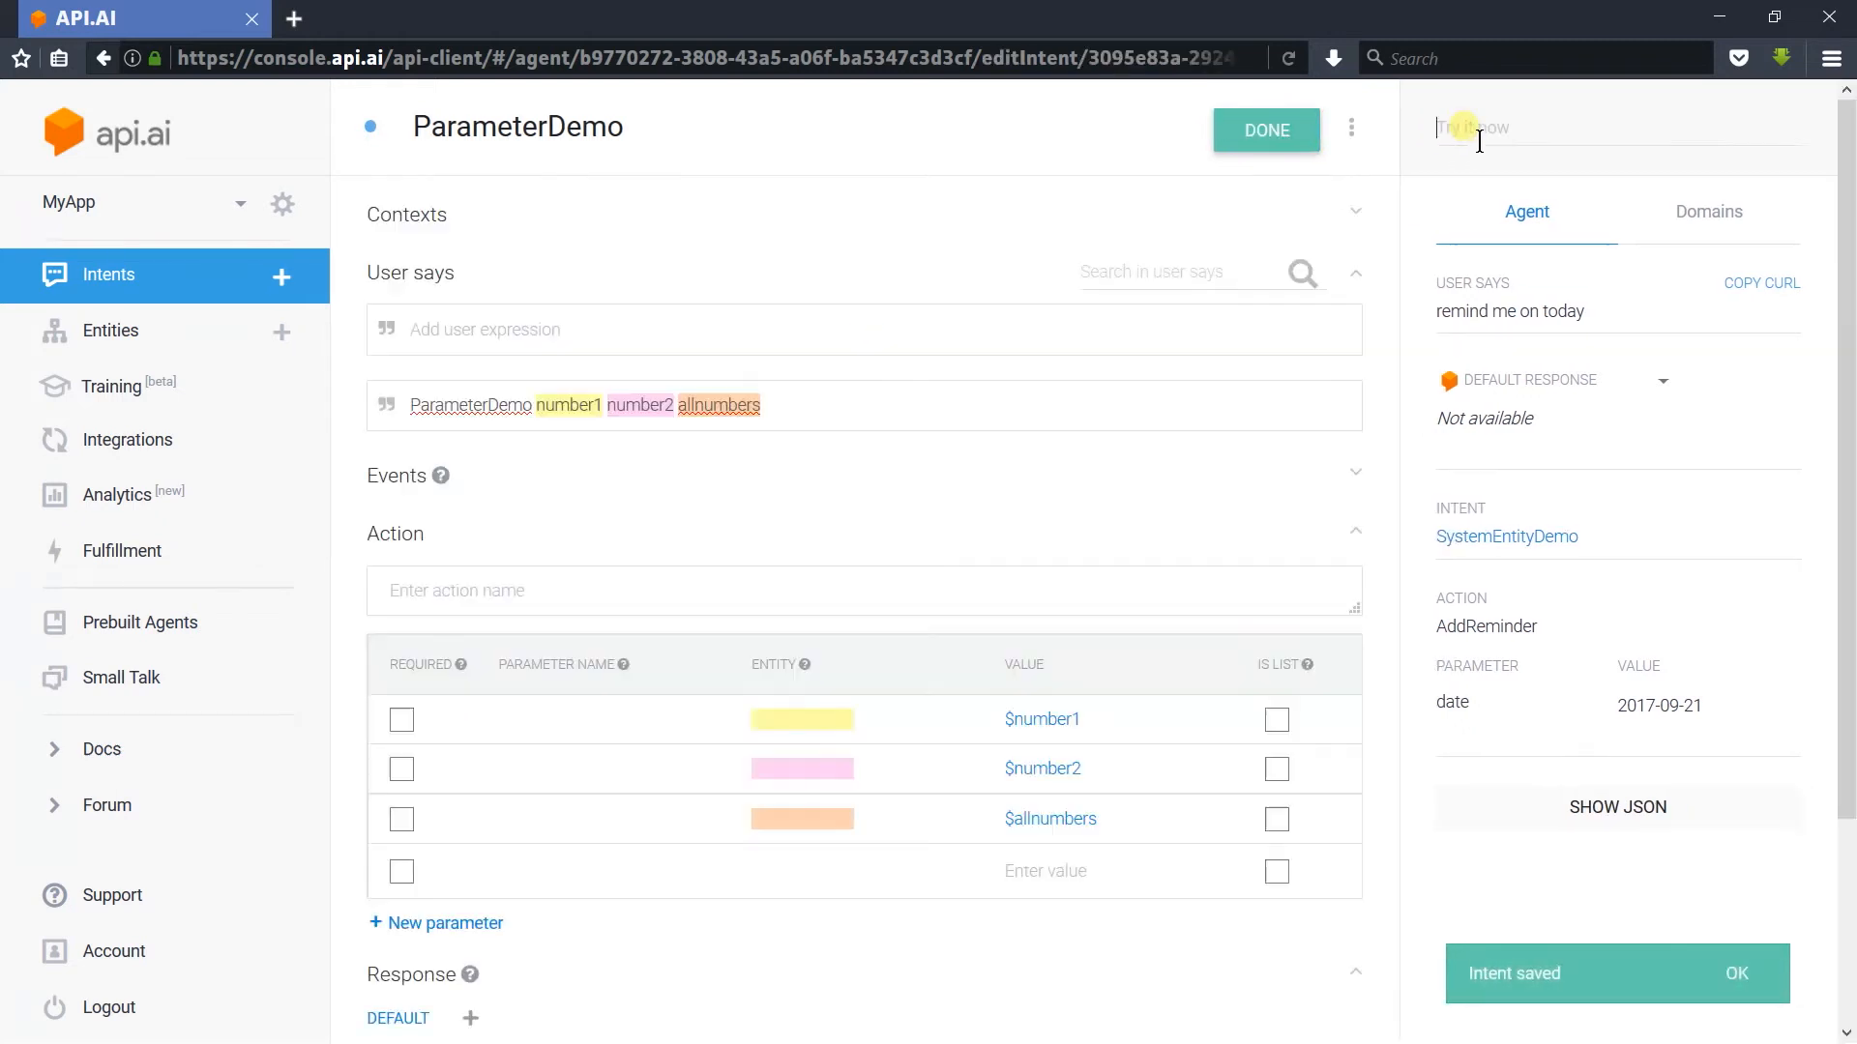
Step: Test the agent with the query "parameterdemo 10 20 30" and check the value assigned to each parameter
left_click(1480, 142)
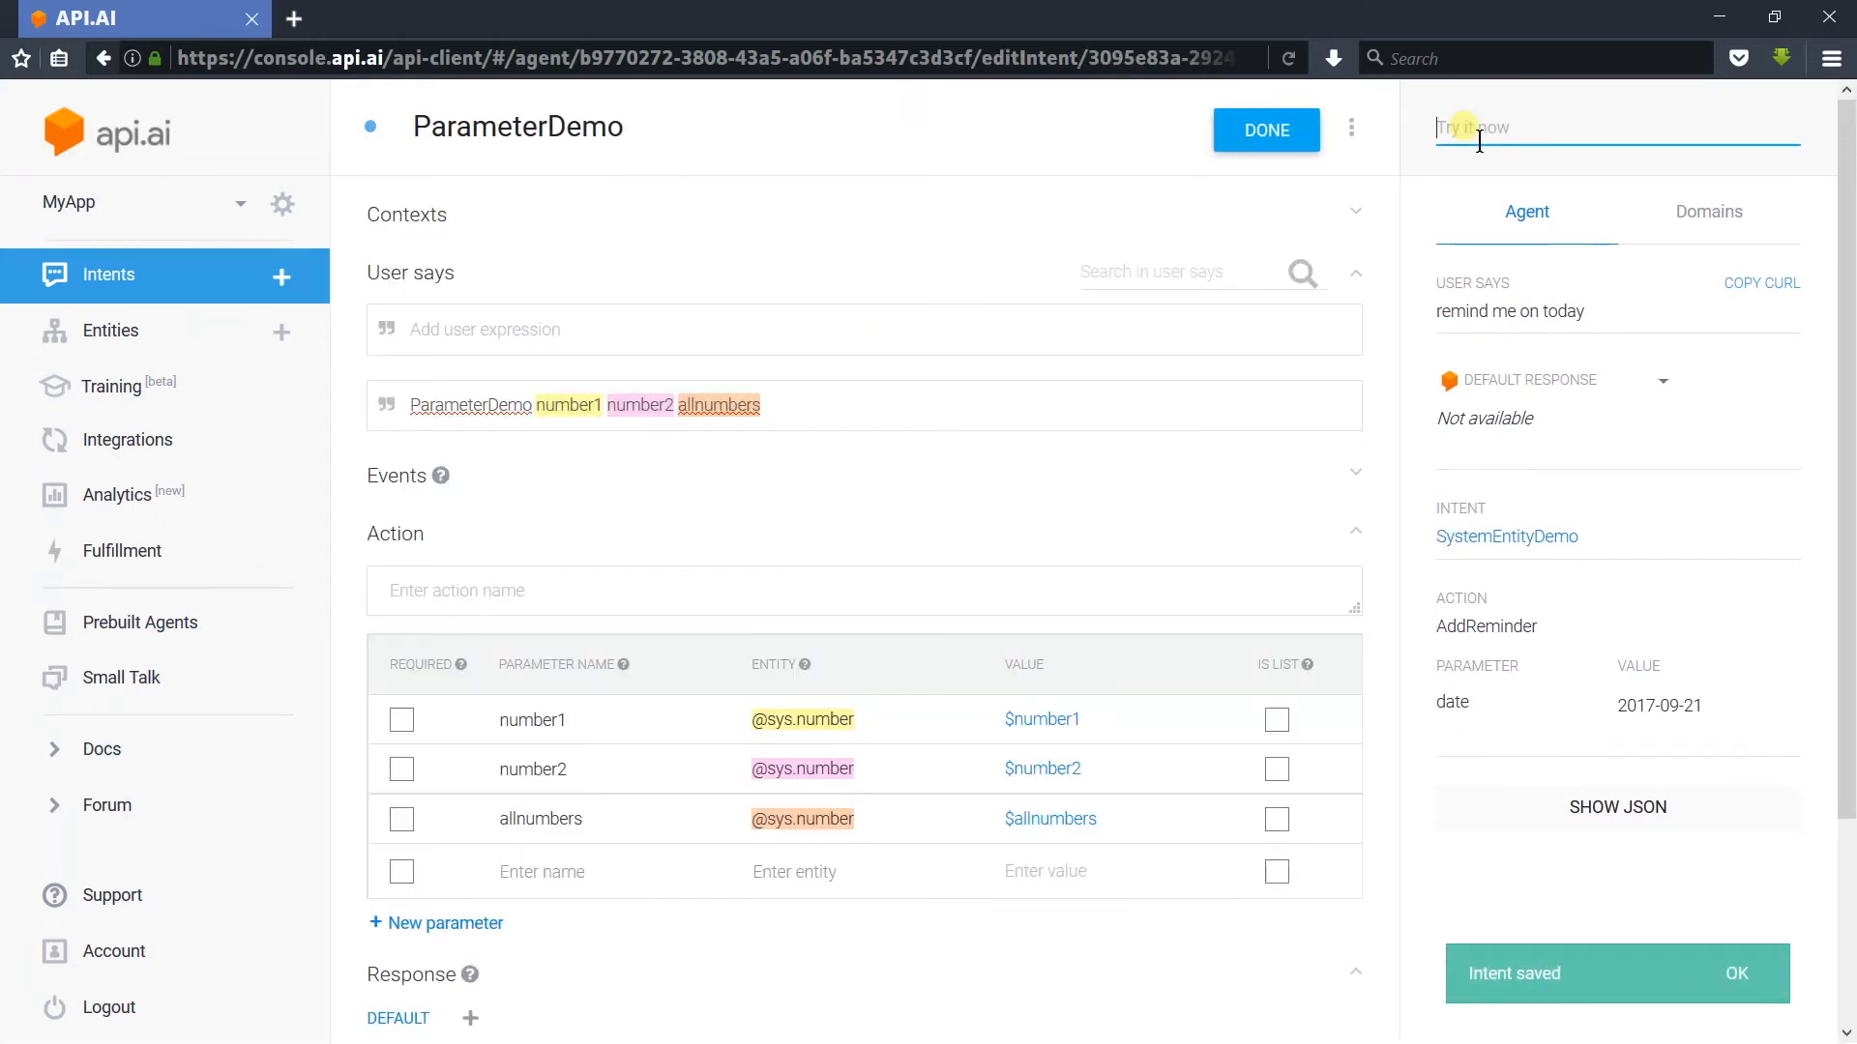
type("parameter")
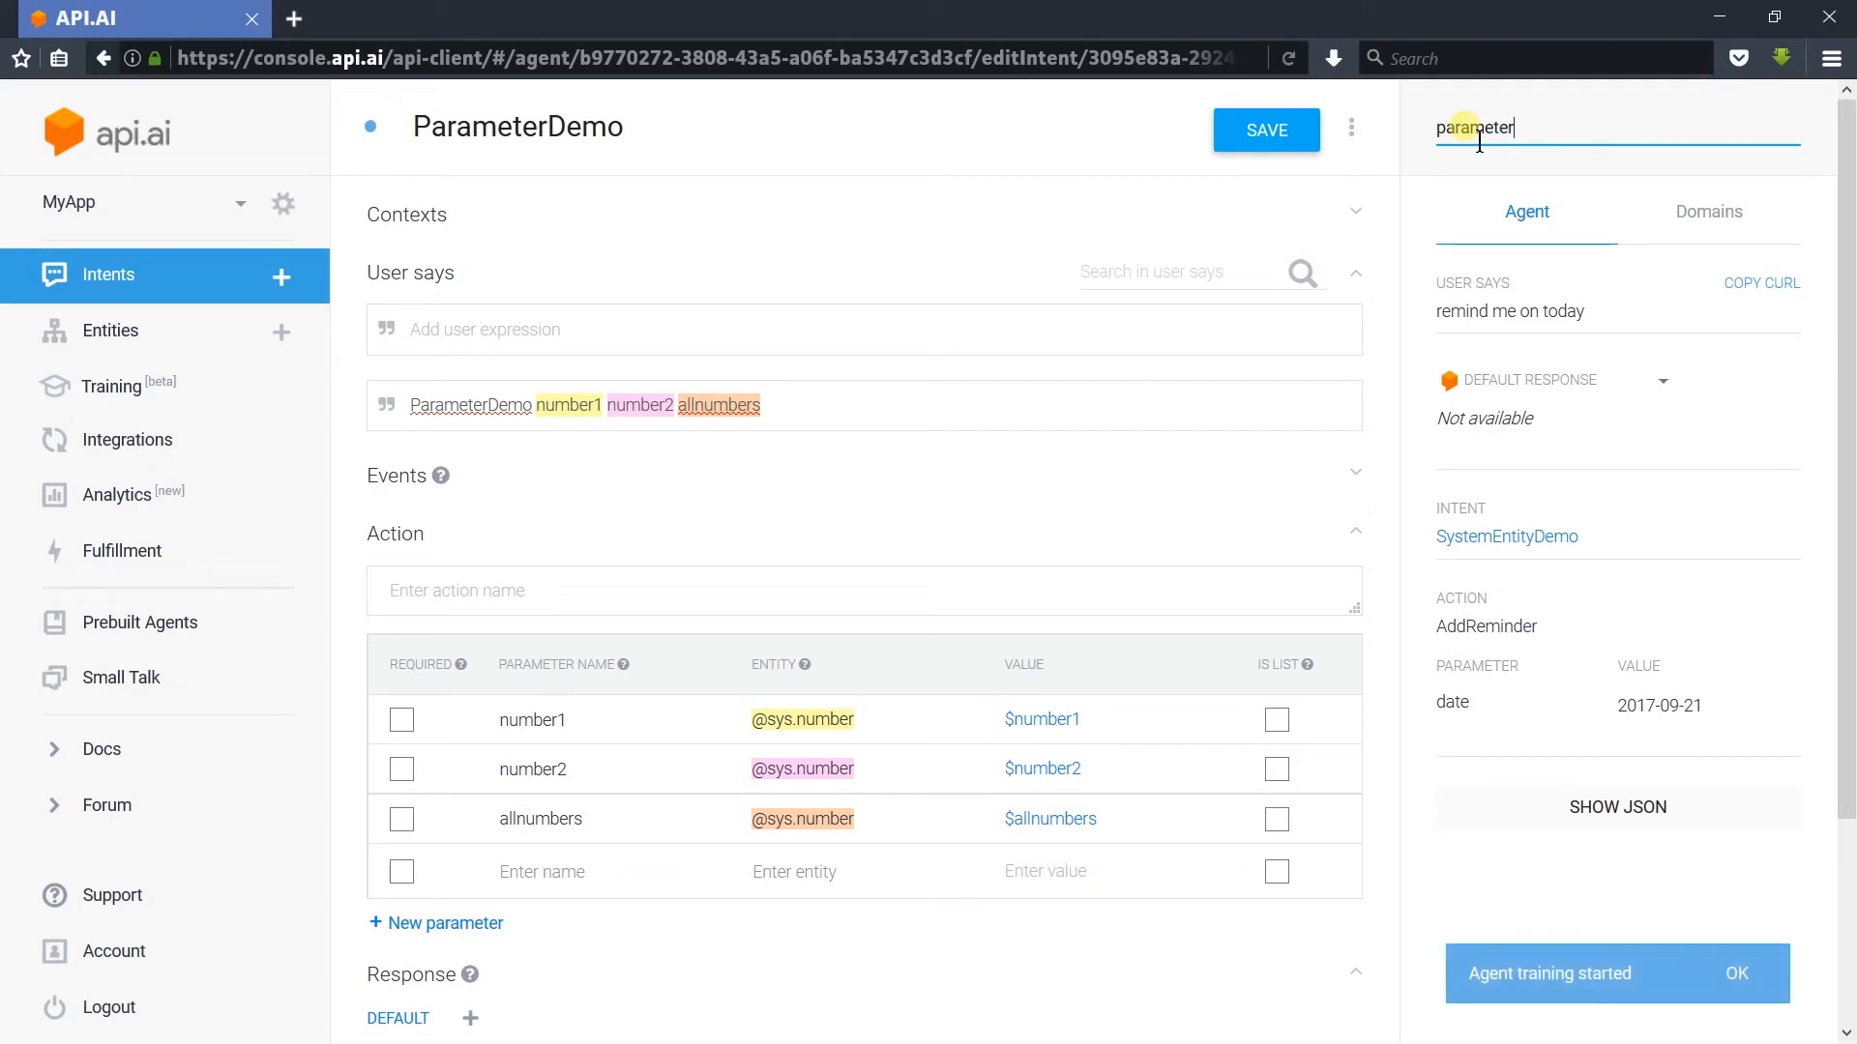
type("dem")
type("o 10 20 30")
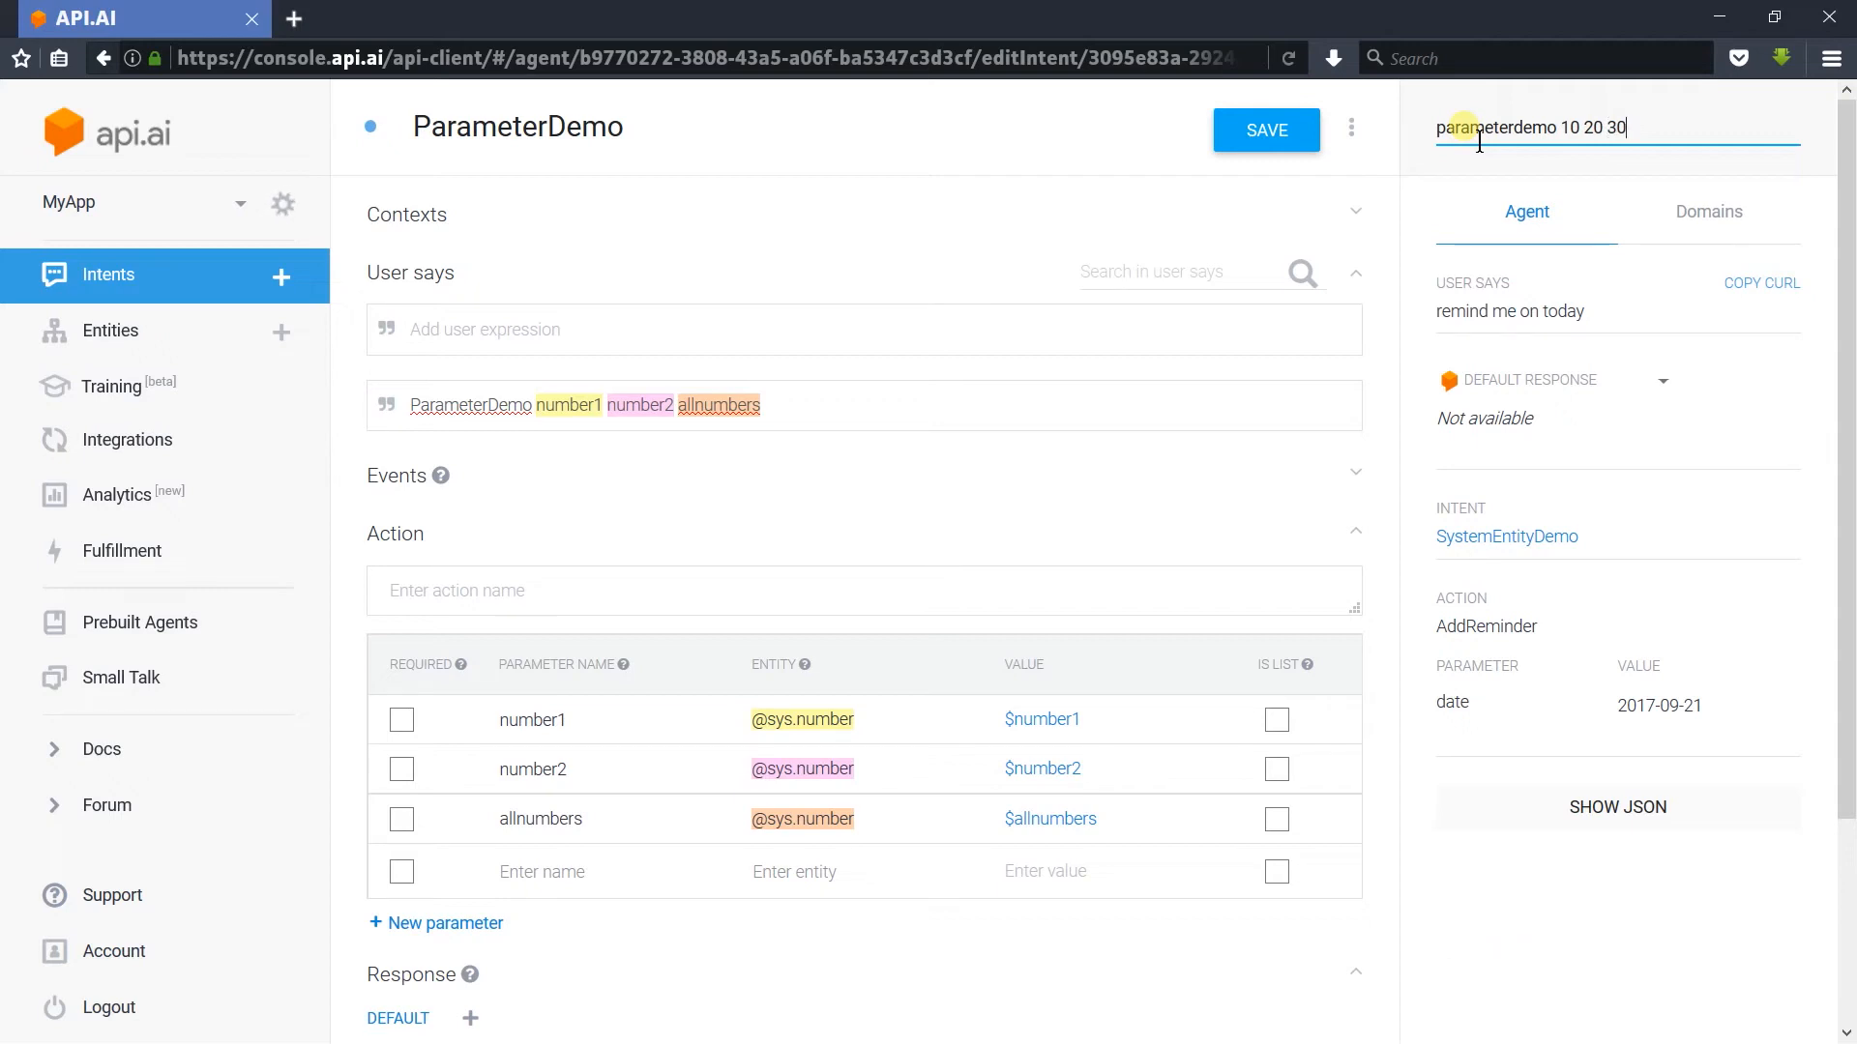
key("Return")
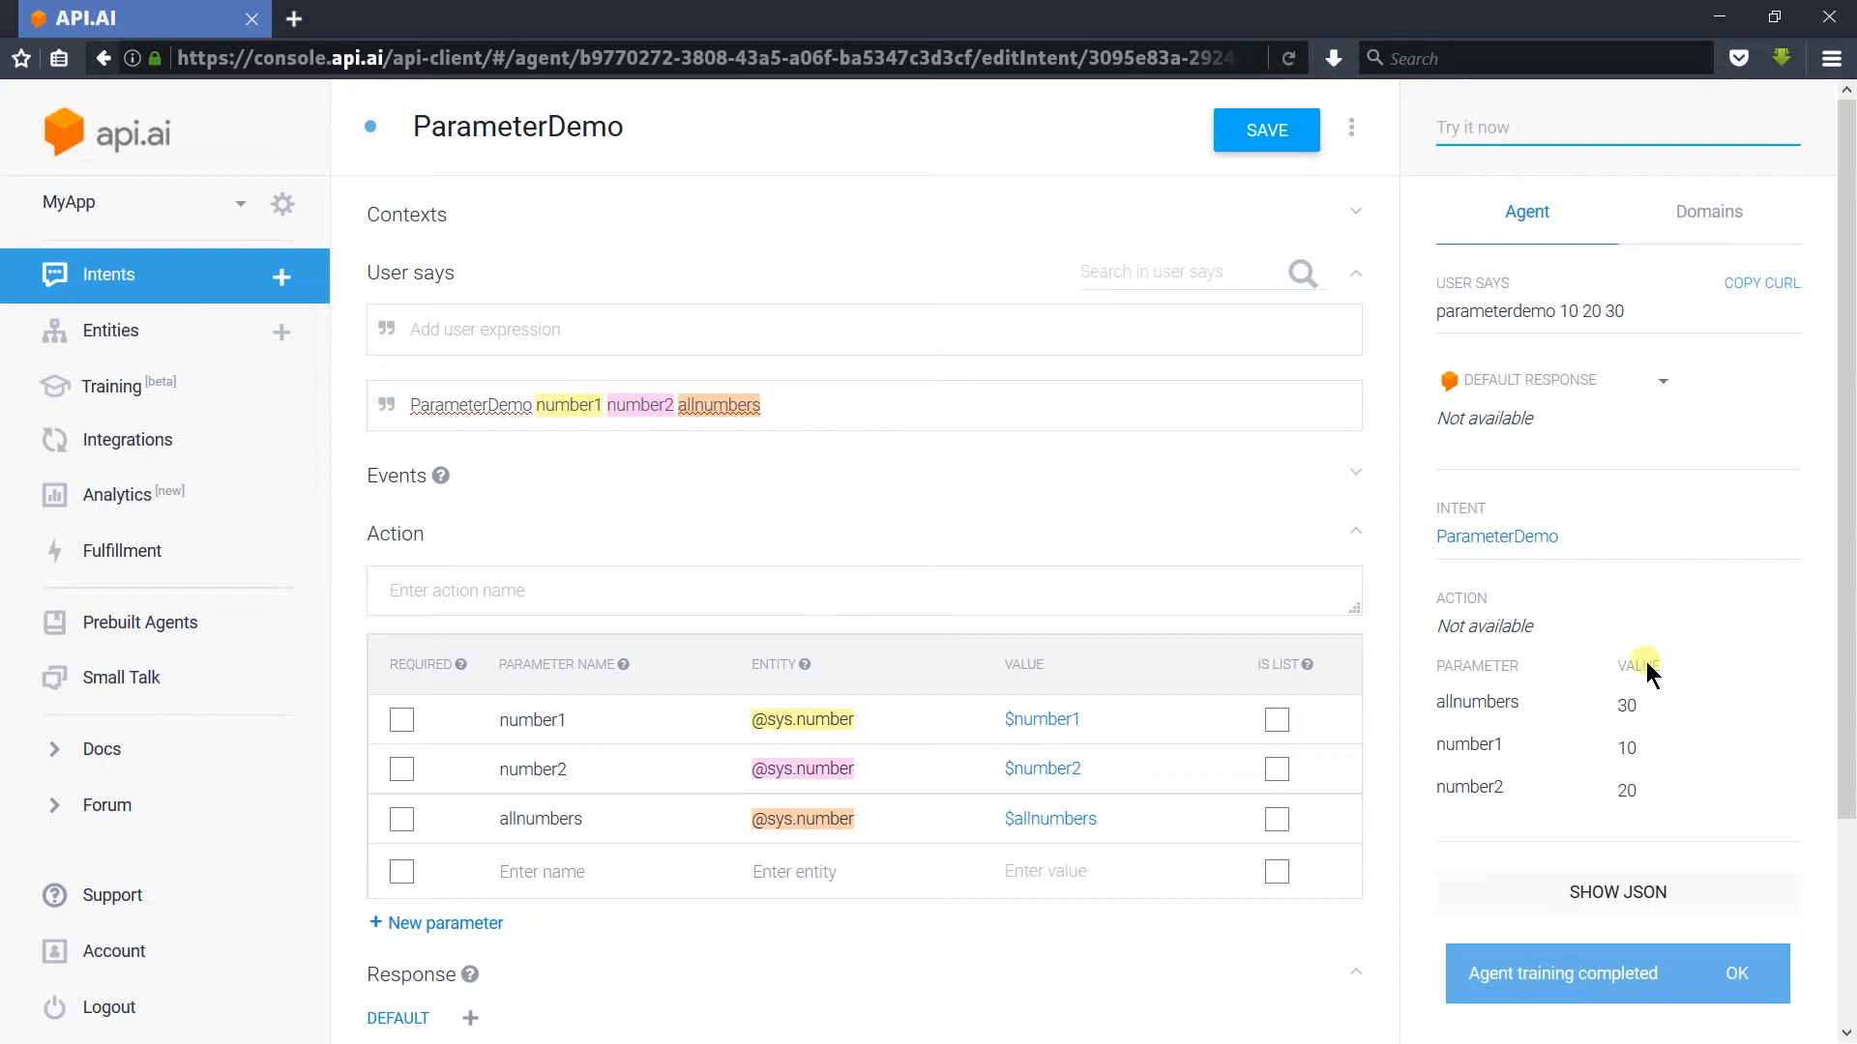
left_click_drag(1633, 748, 1579, 753)
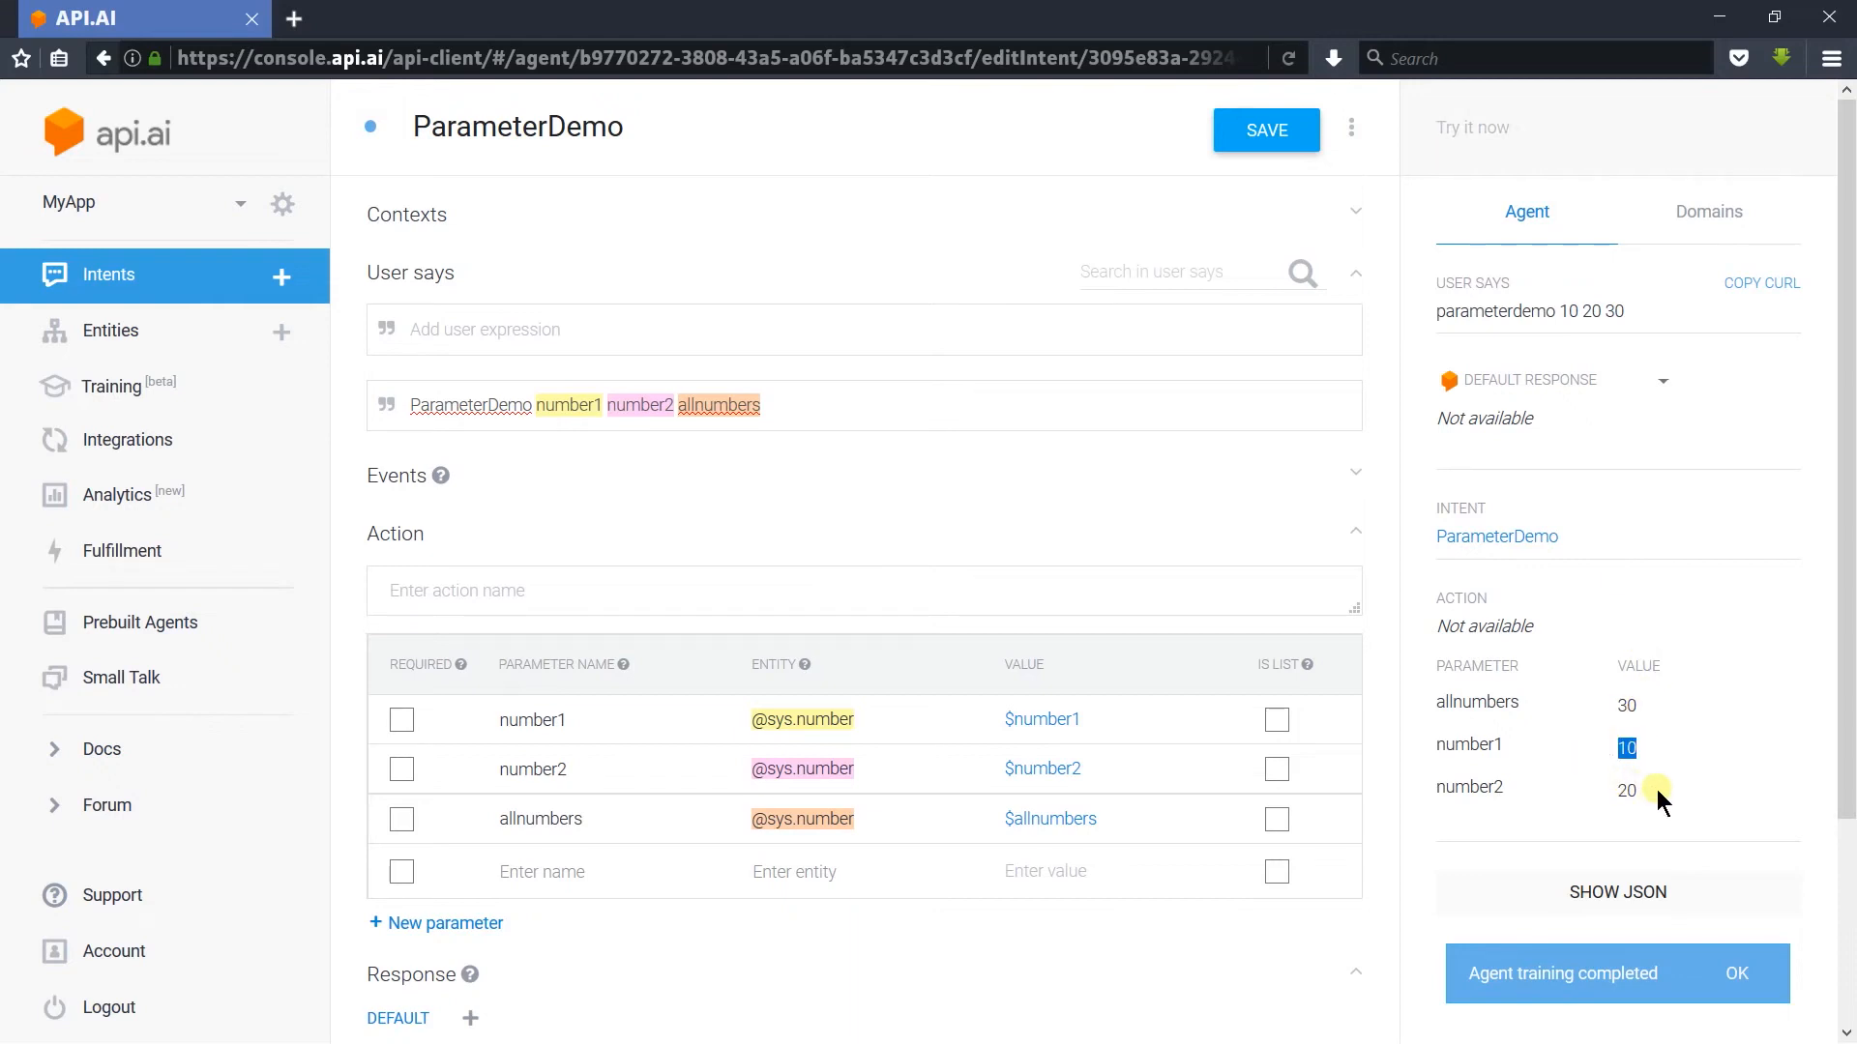
left_click(1642, 694)
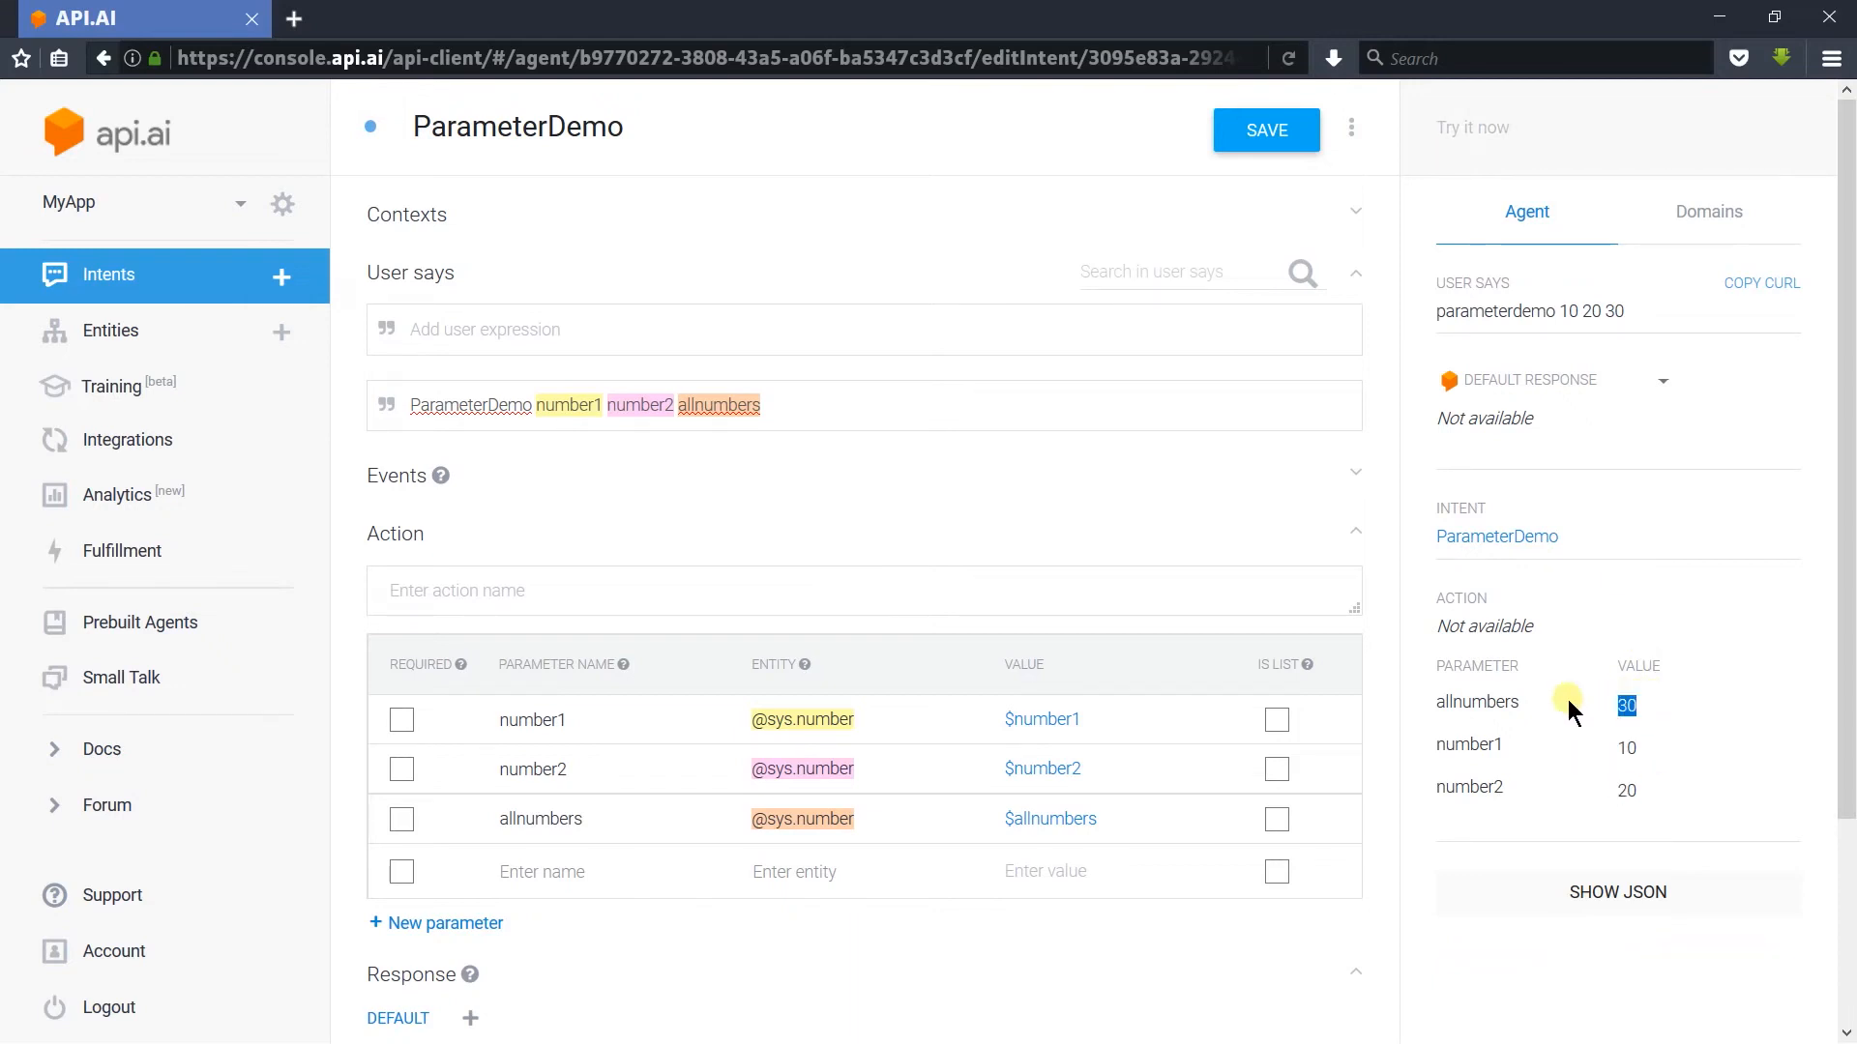
Step: Test the agent with the query "parameterdemo 10" and check the value assigned to each parameter
left_click(1506, 129)
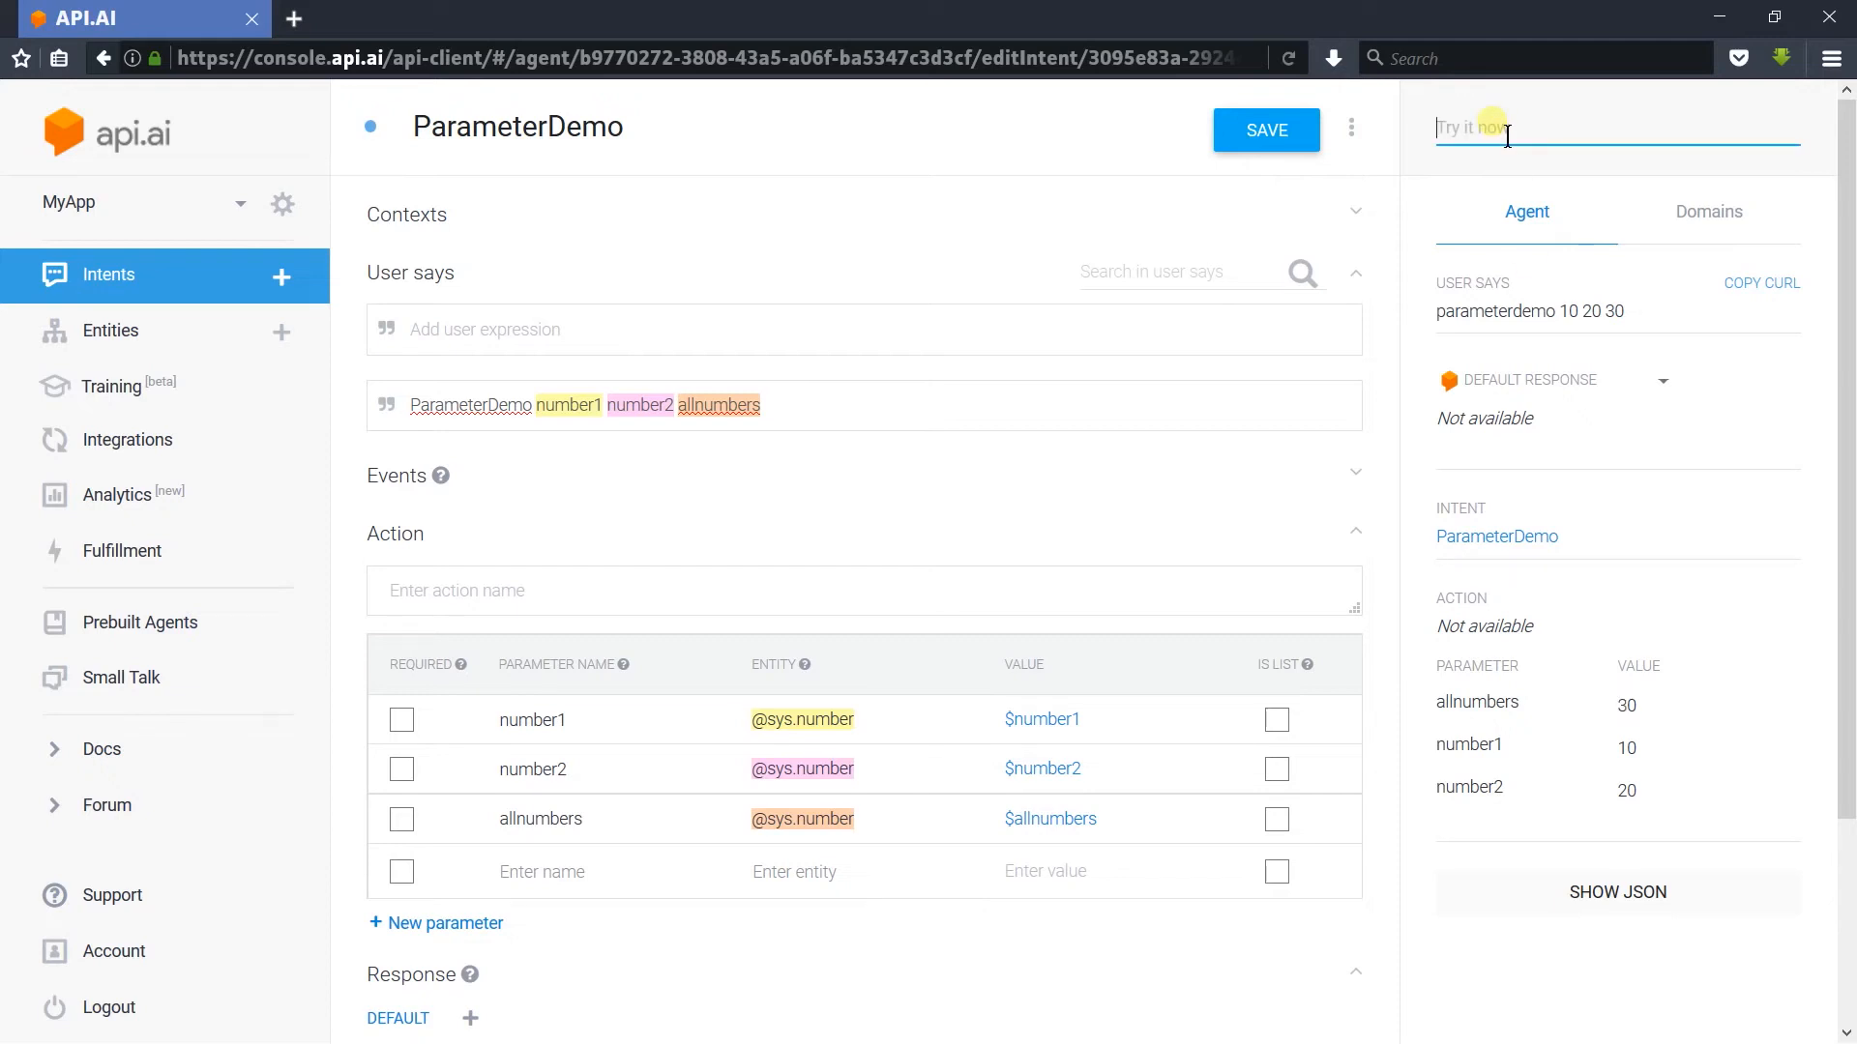
type("par")
key("Down")
key("ctrl+shift+Left")
key("ctrl+shift+Left")
key("BackSpace")
key("Return")
double_click(1639, 706)
left_click(1629, 776)
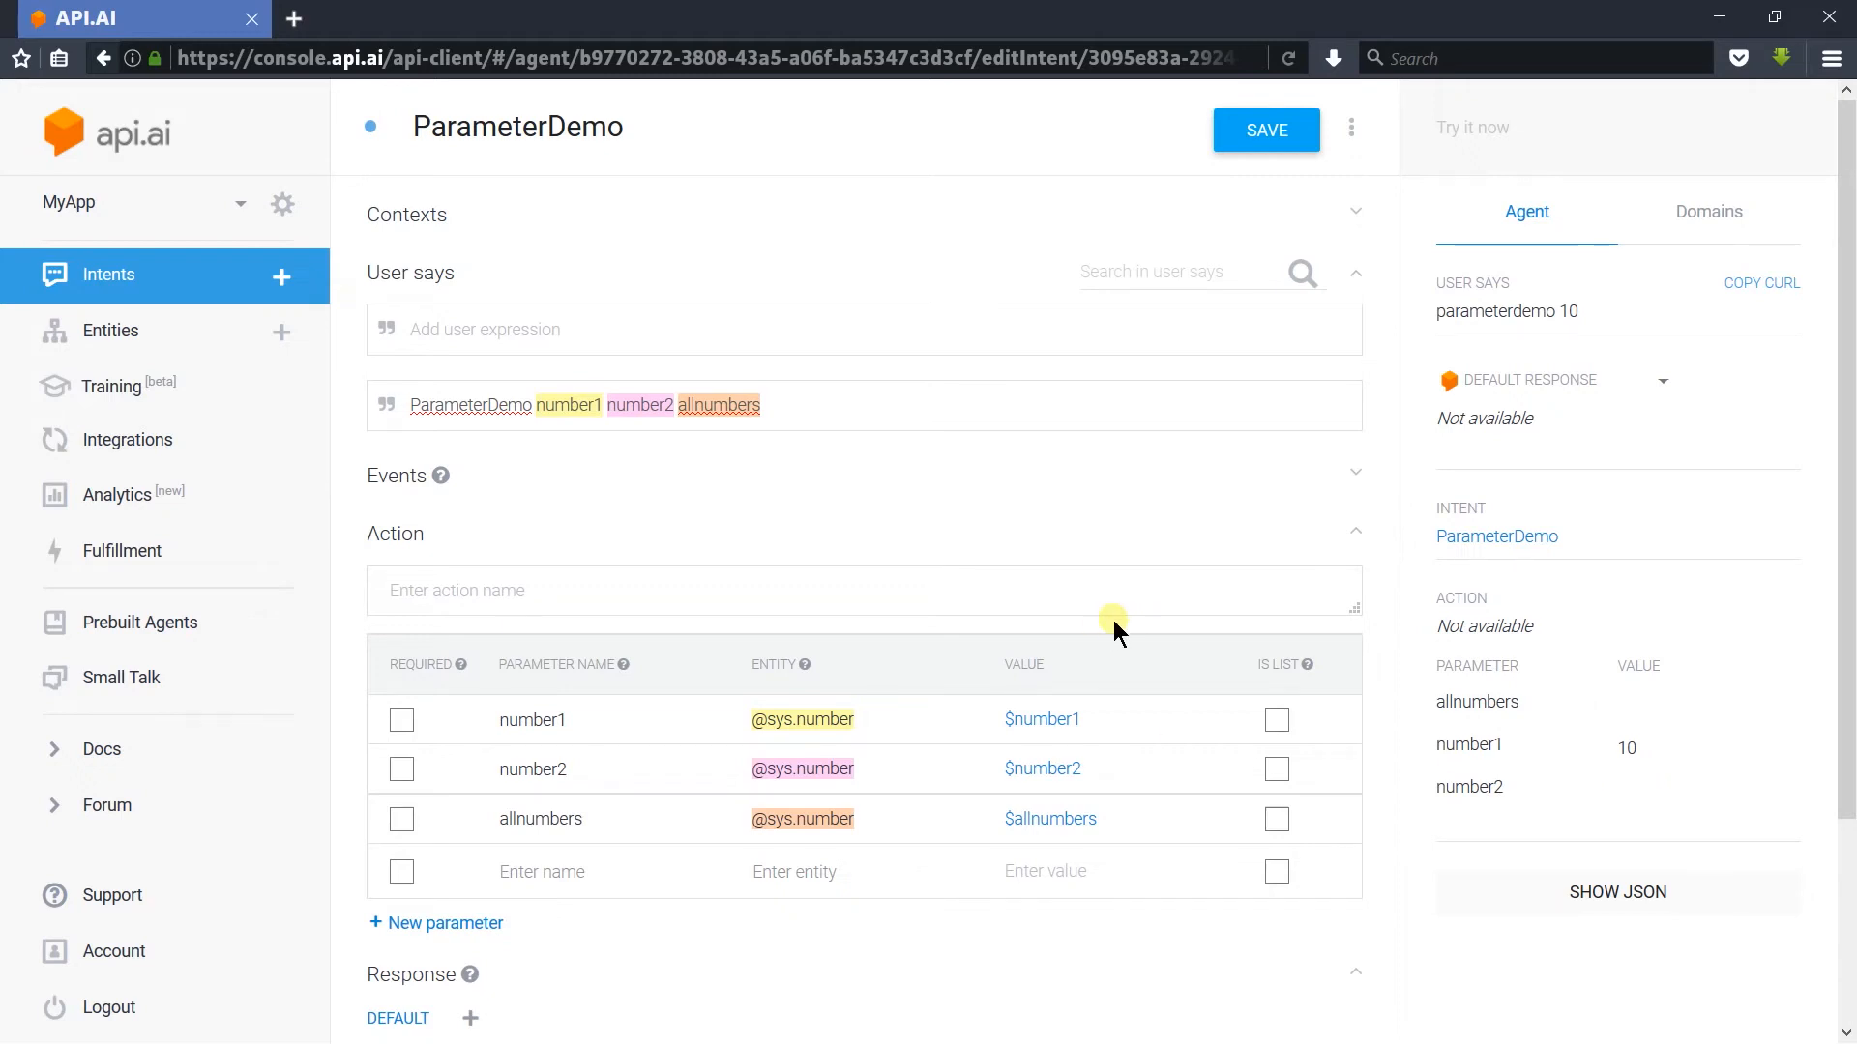
Step: Mark the number1 and number2 parameters as required and save the ParameterDemo intent
left_click(403, 721)
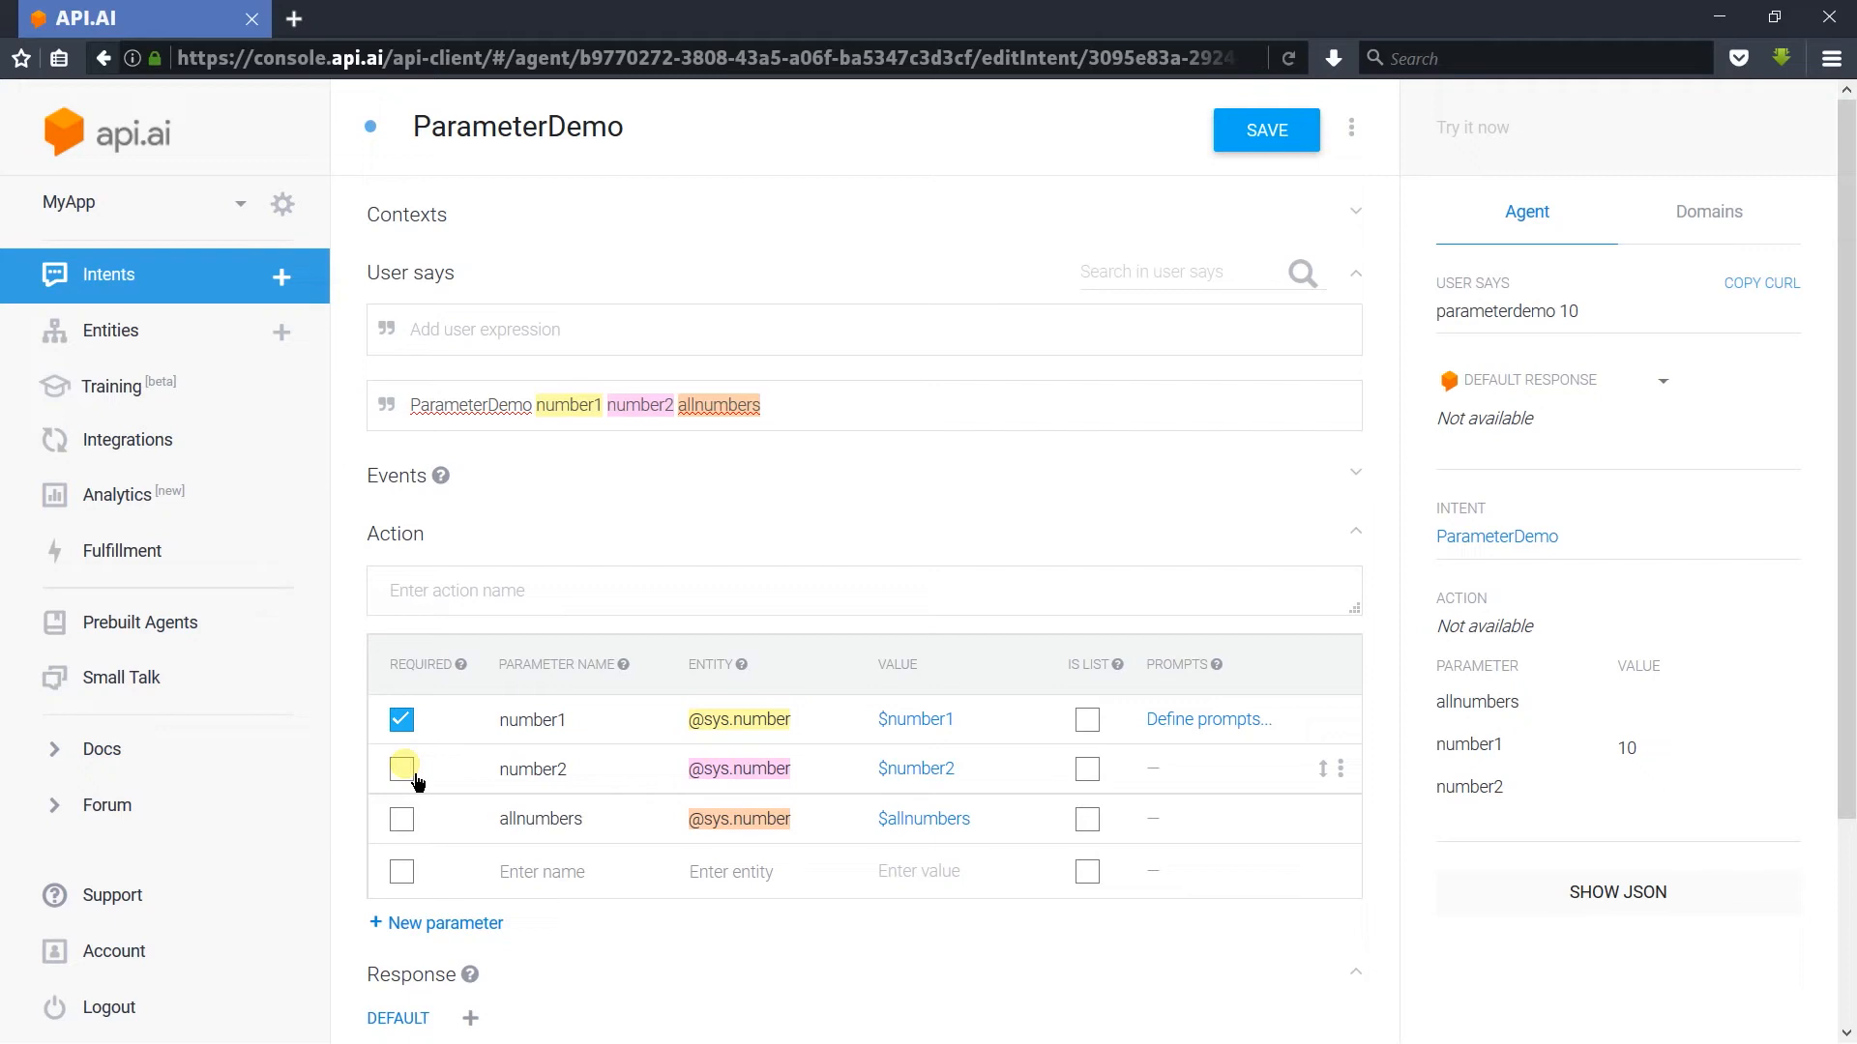
left_click(414, 776)
left_click(1279, 154)
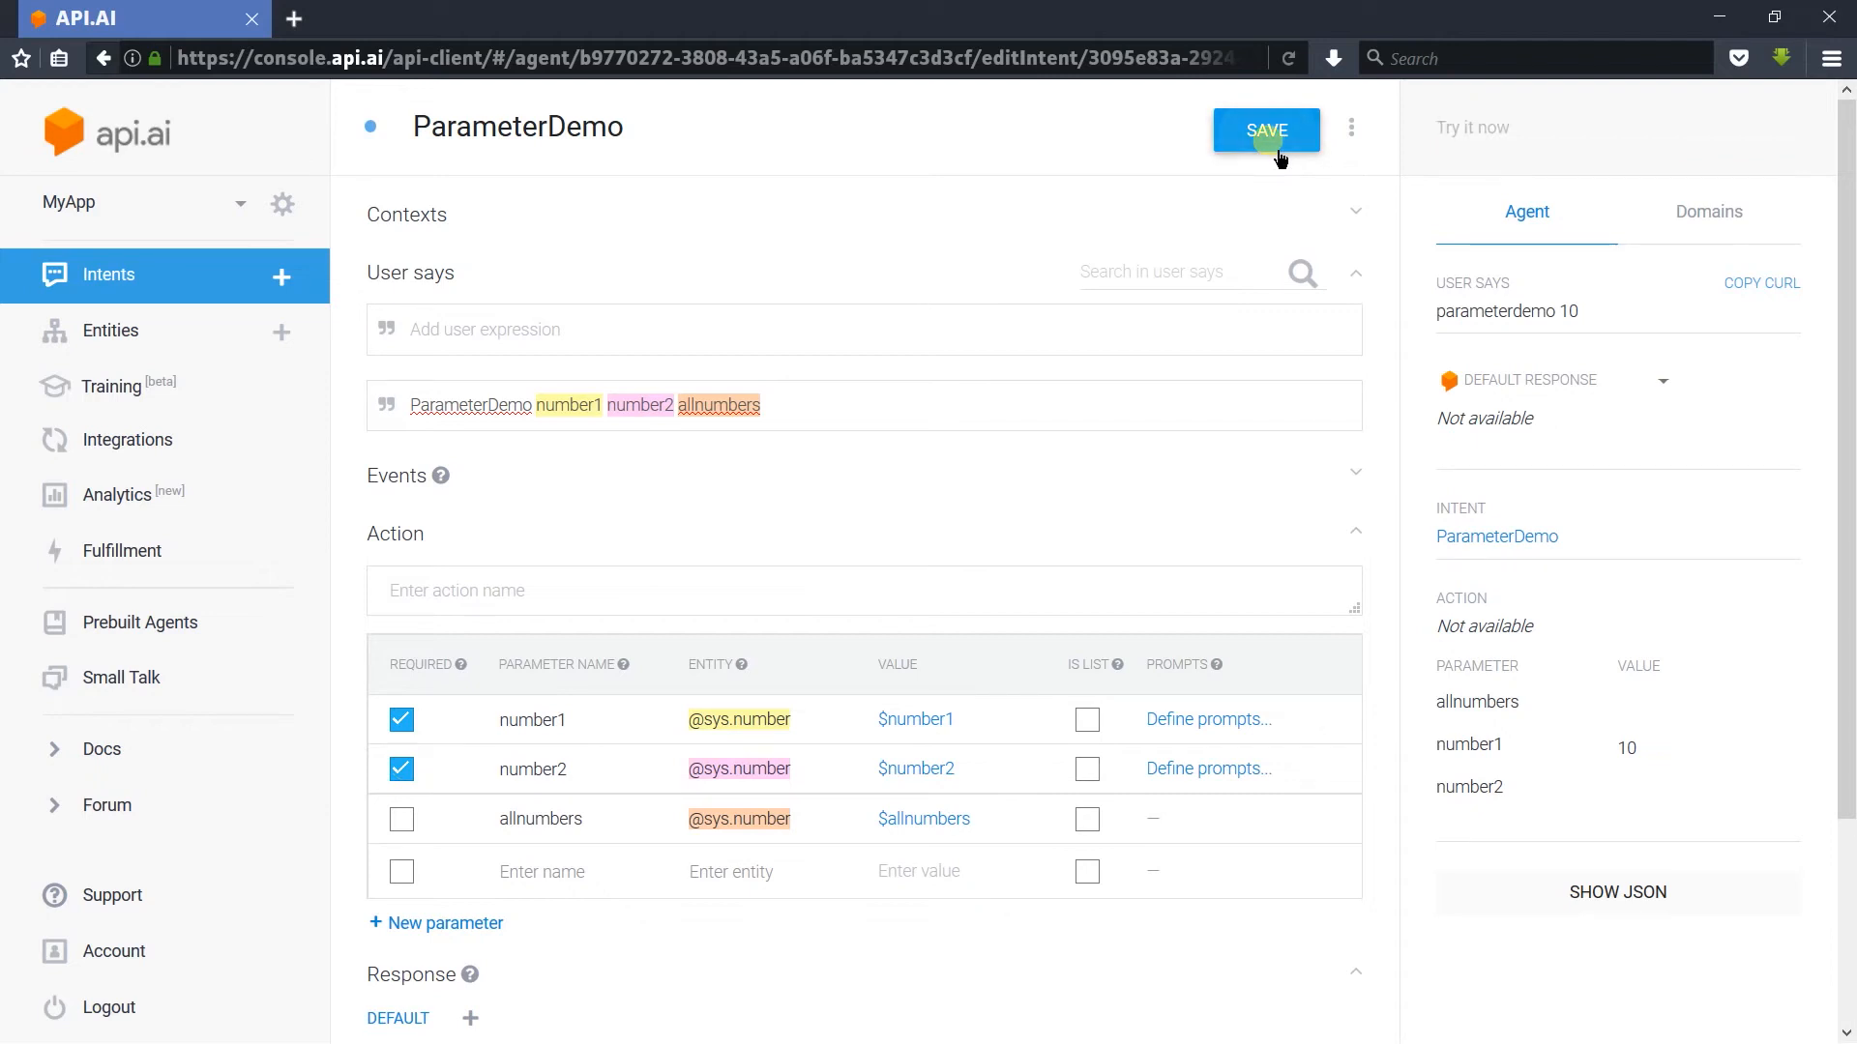
Step: Test the required parameters with the query "parameterdemo 10" and read the agent's default response
left_click(1499, 128)
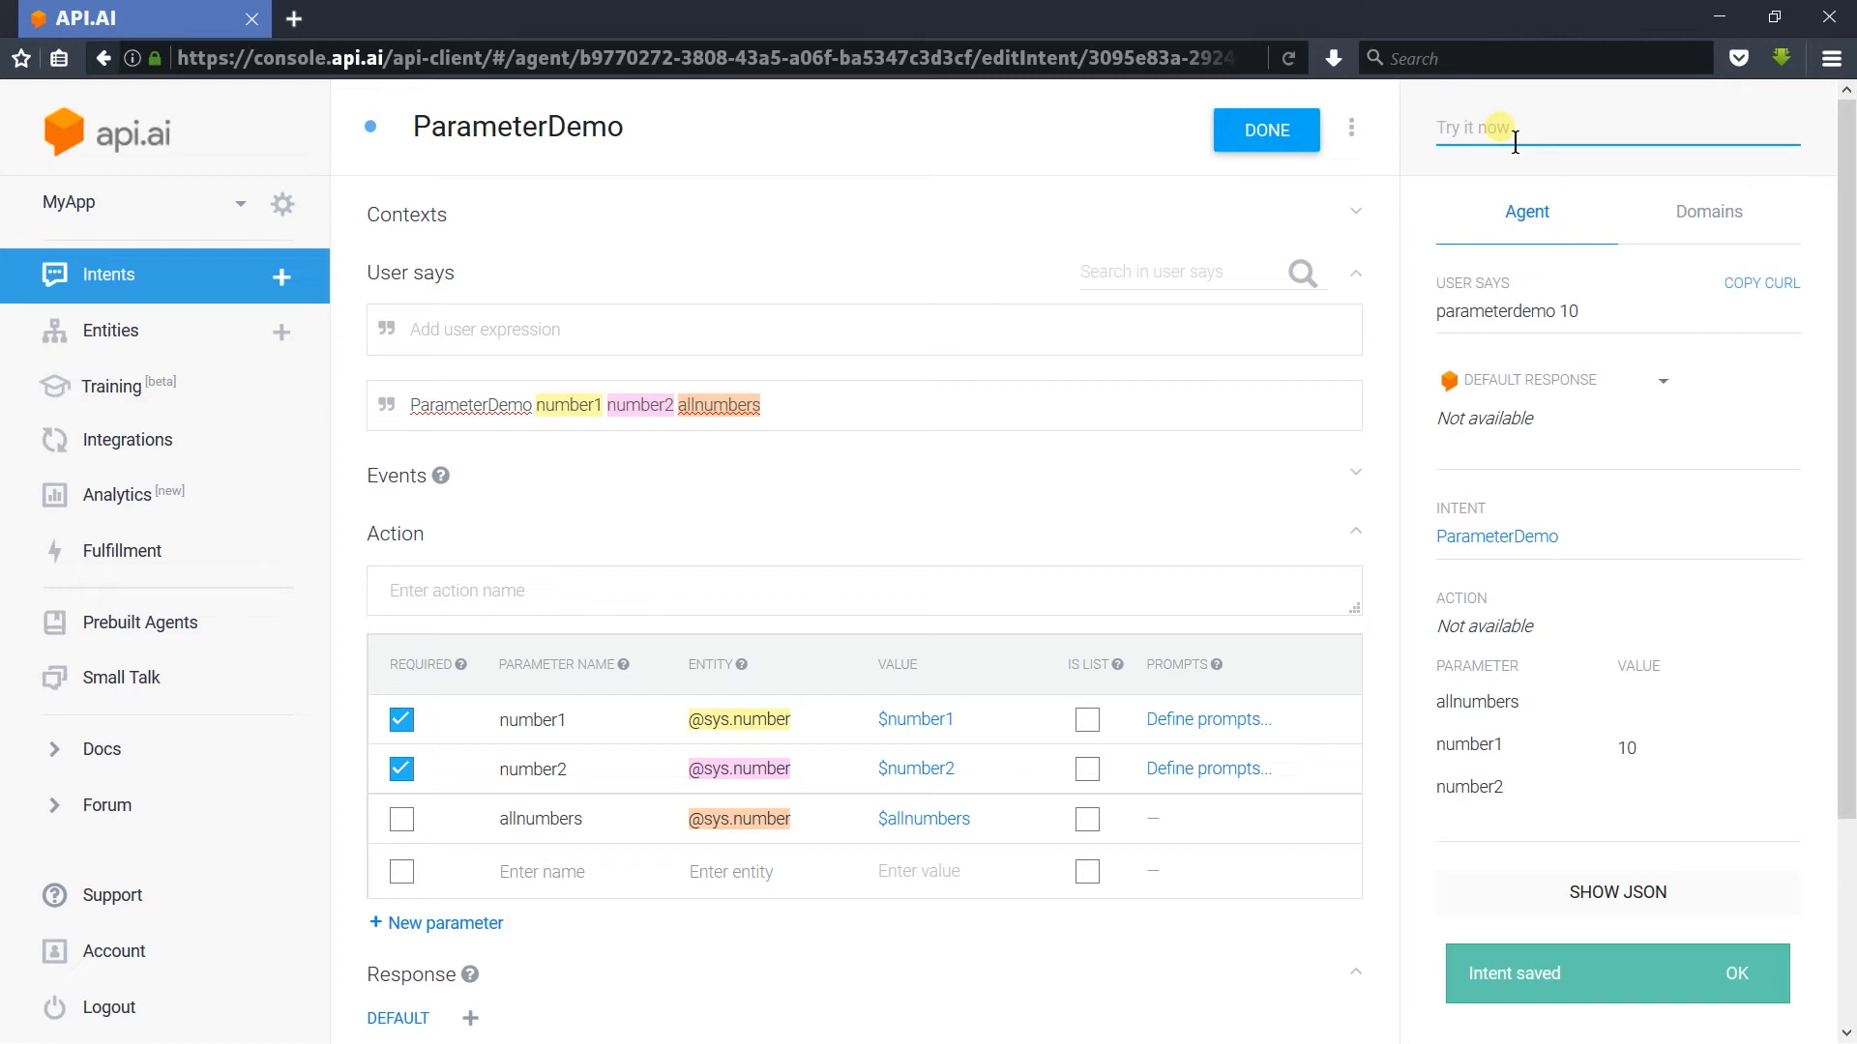
type("para")
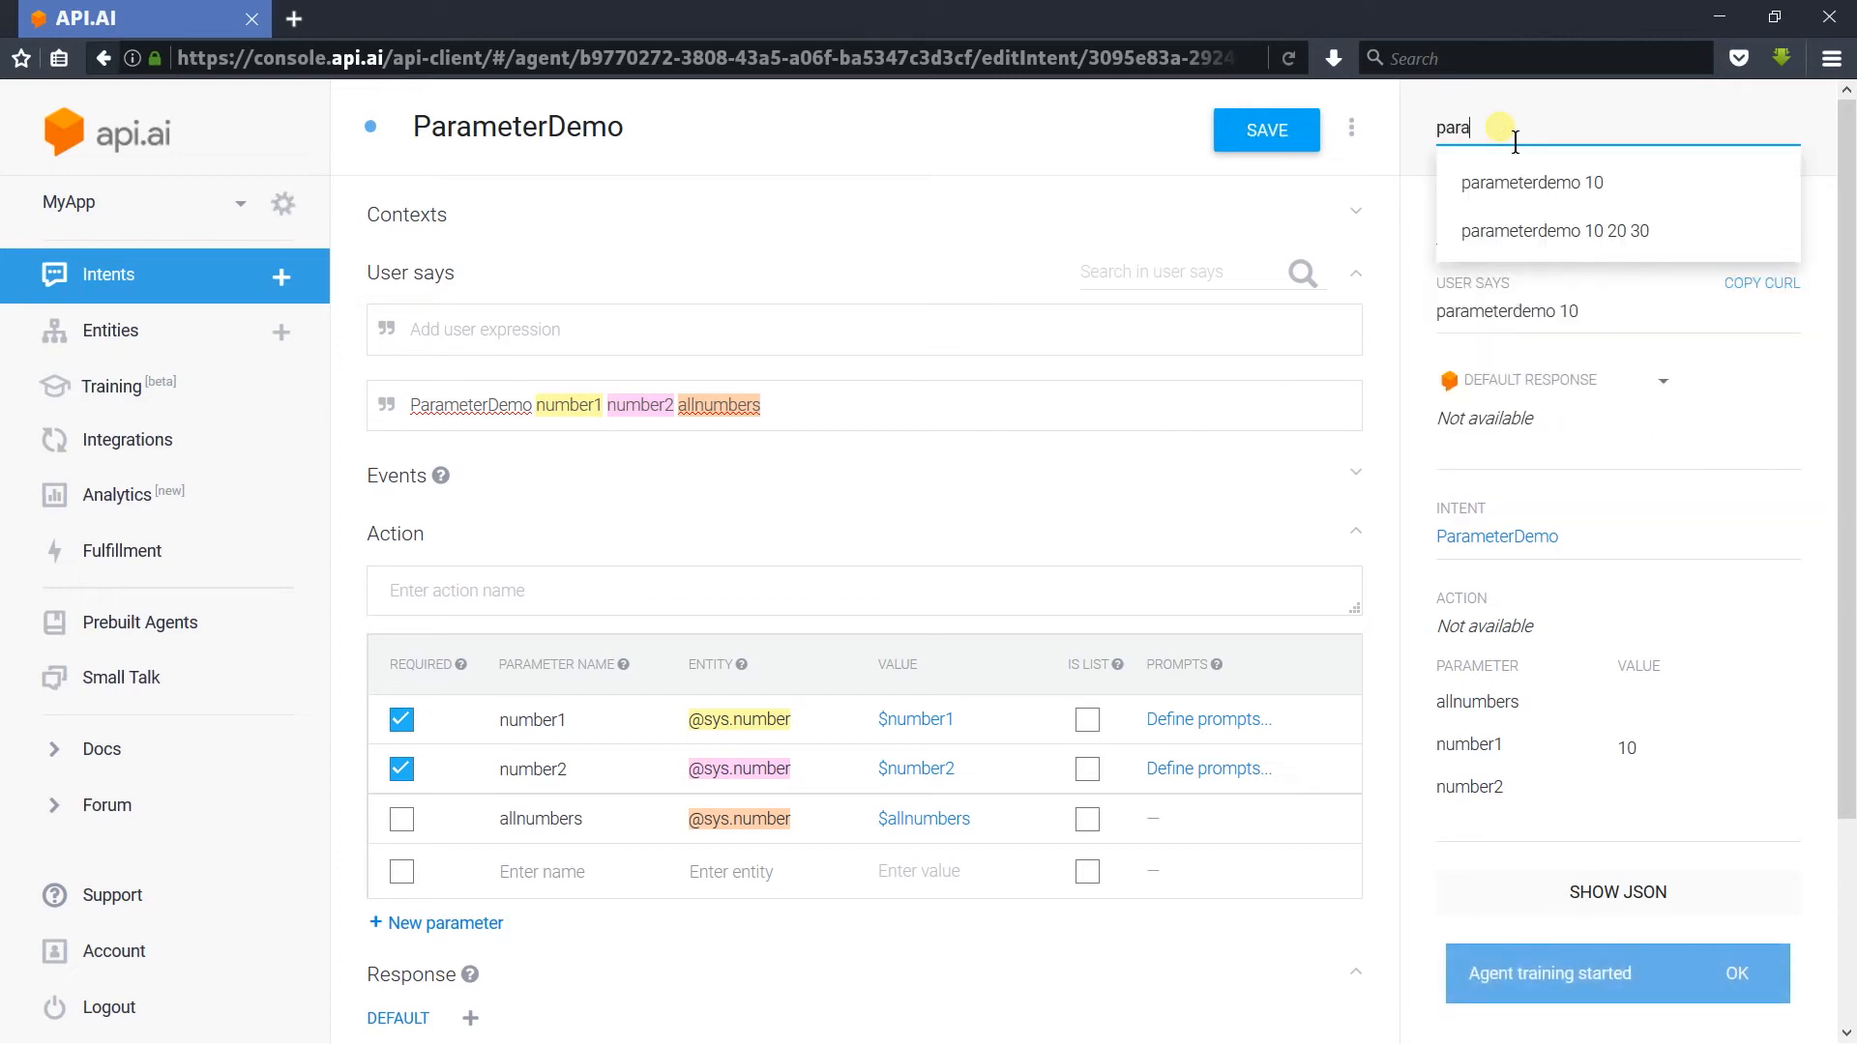
left_click(1532, 191)
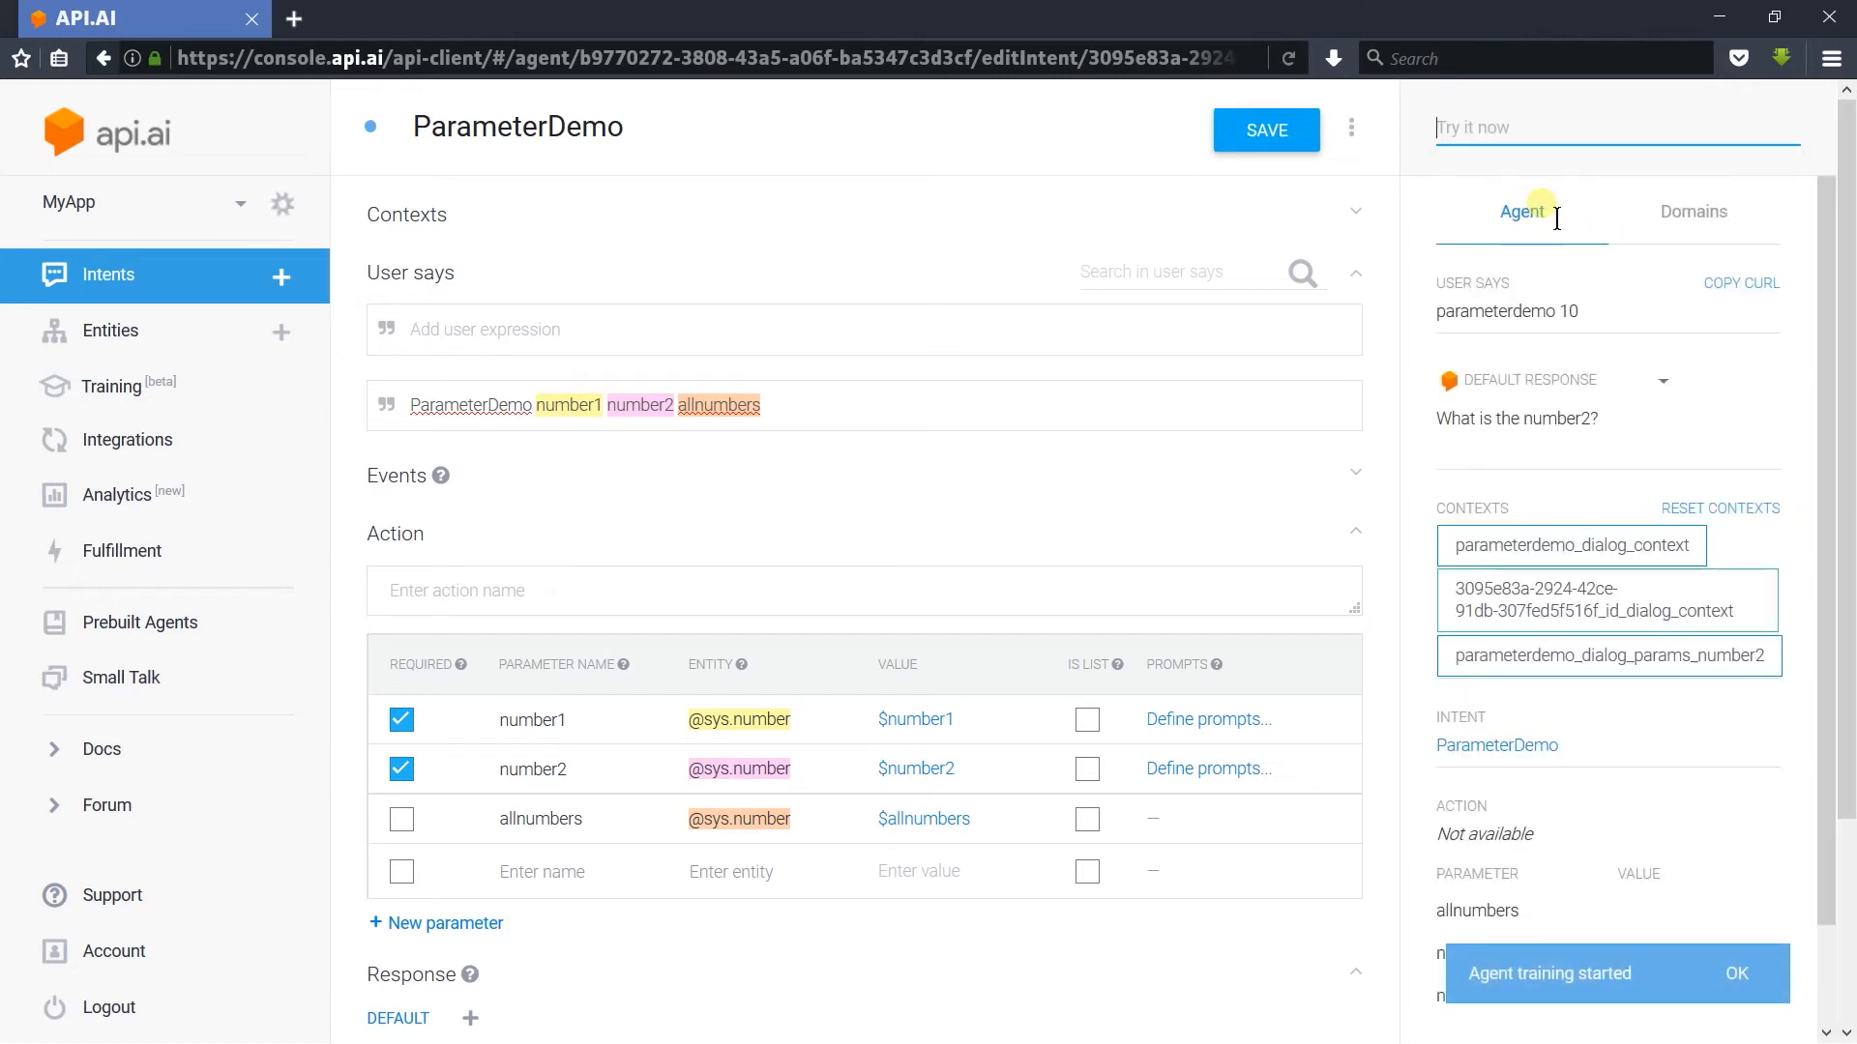
triple_click(1554, 431)
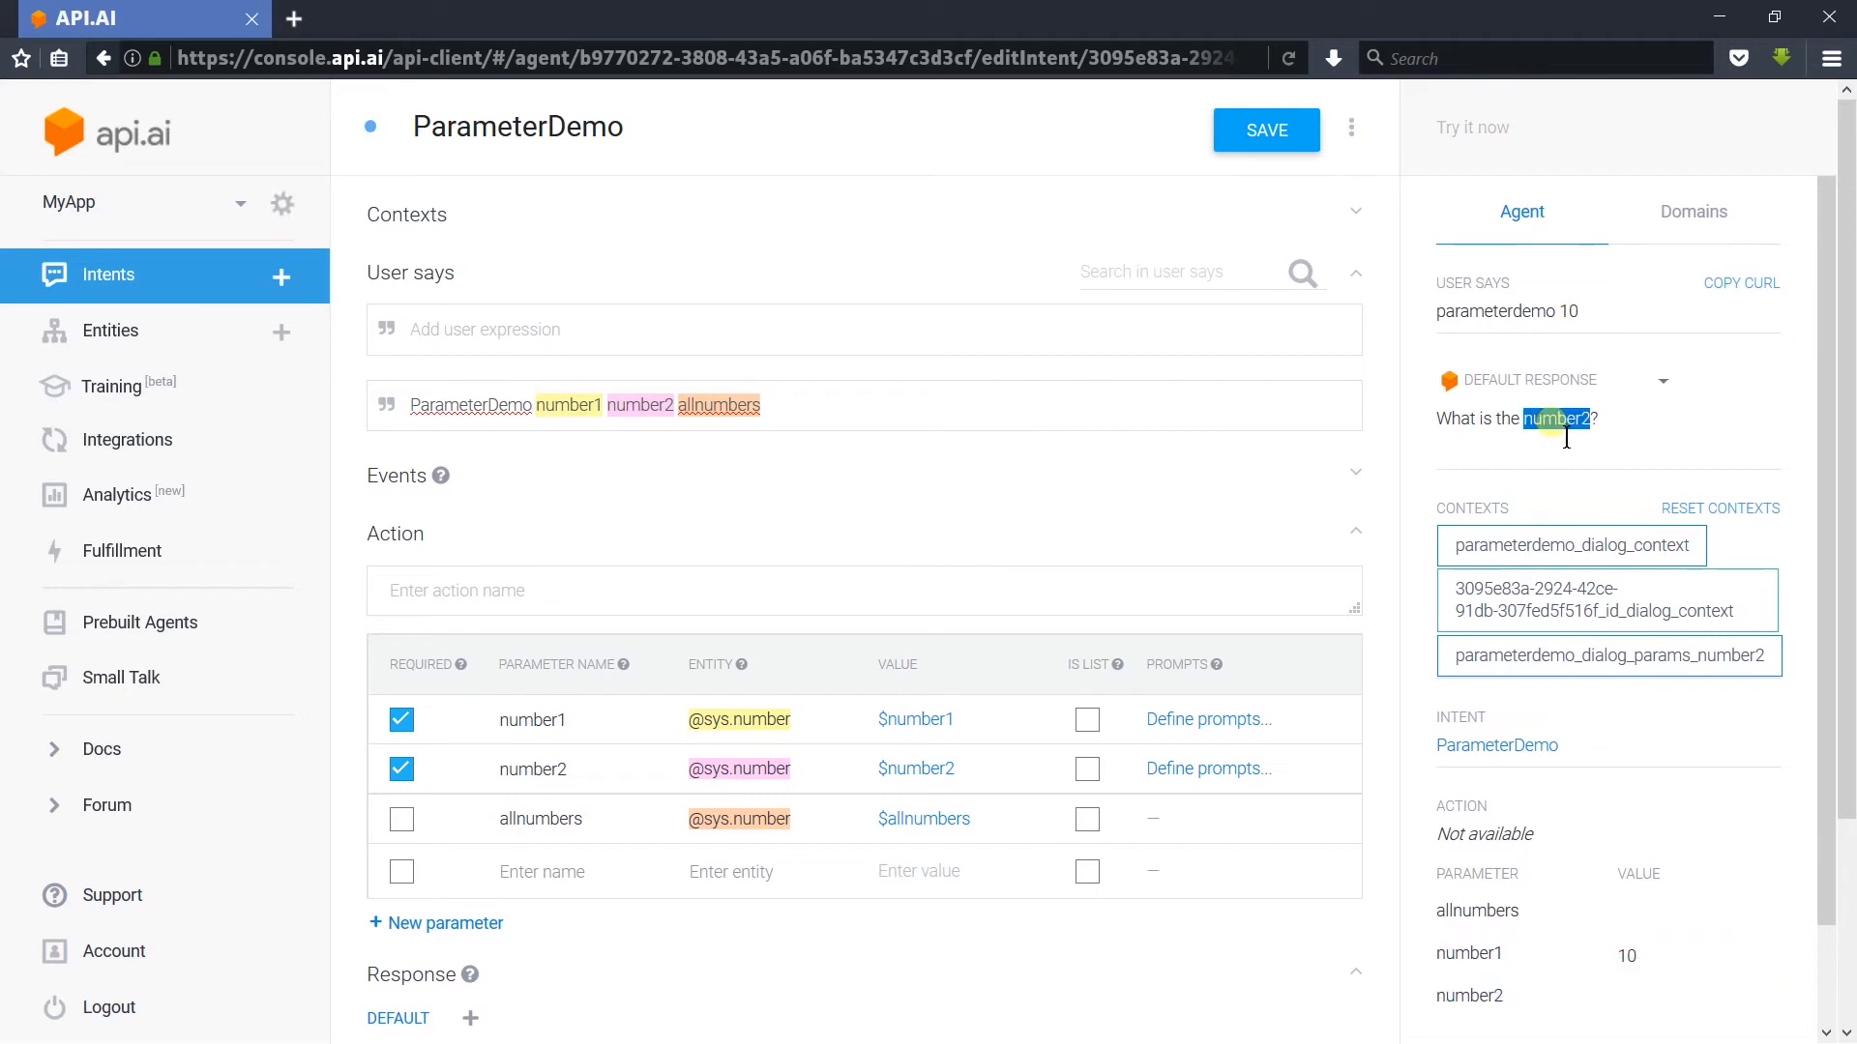
Step: Answer the agent's question about number2 with 20 and check the values of number1 and number2
left_click(1470, 143)
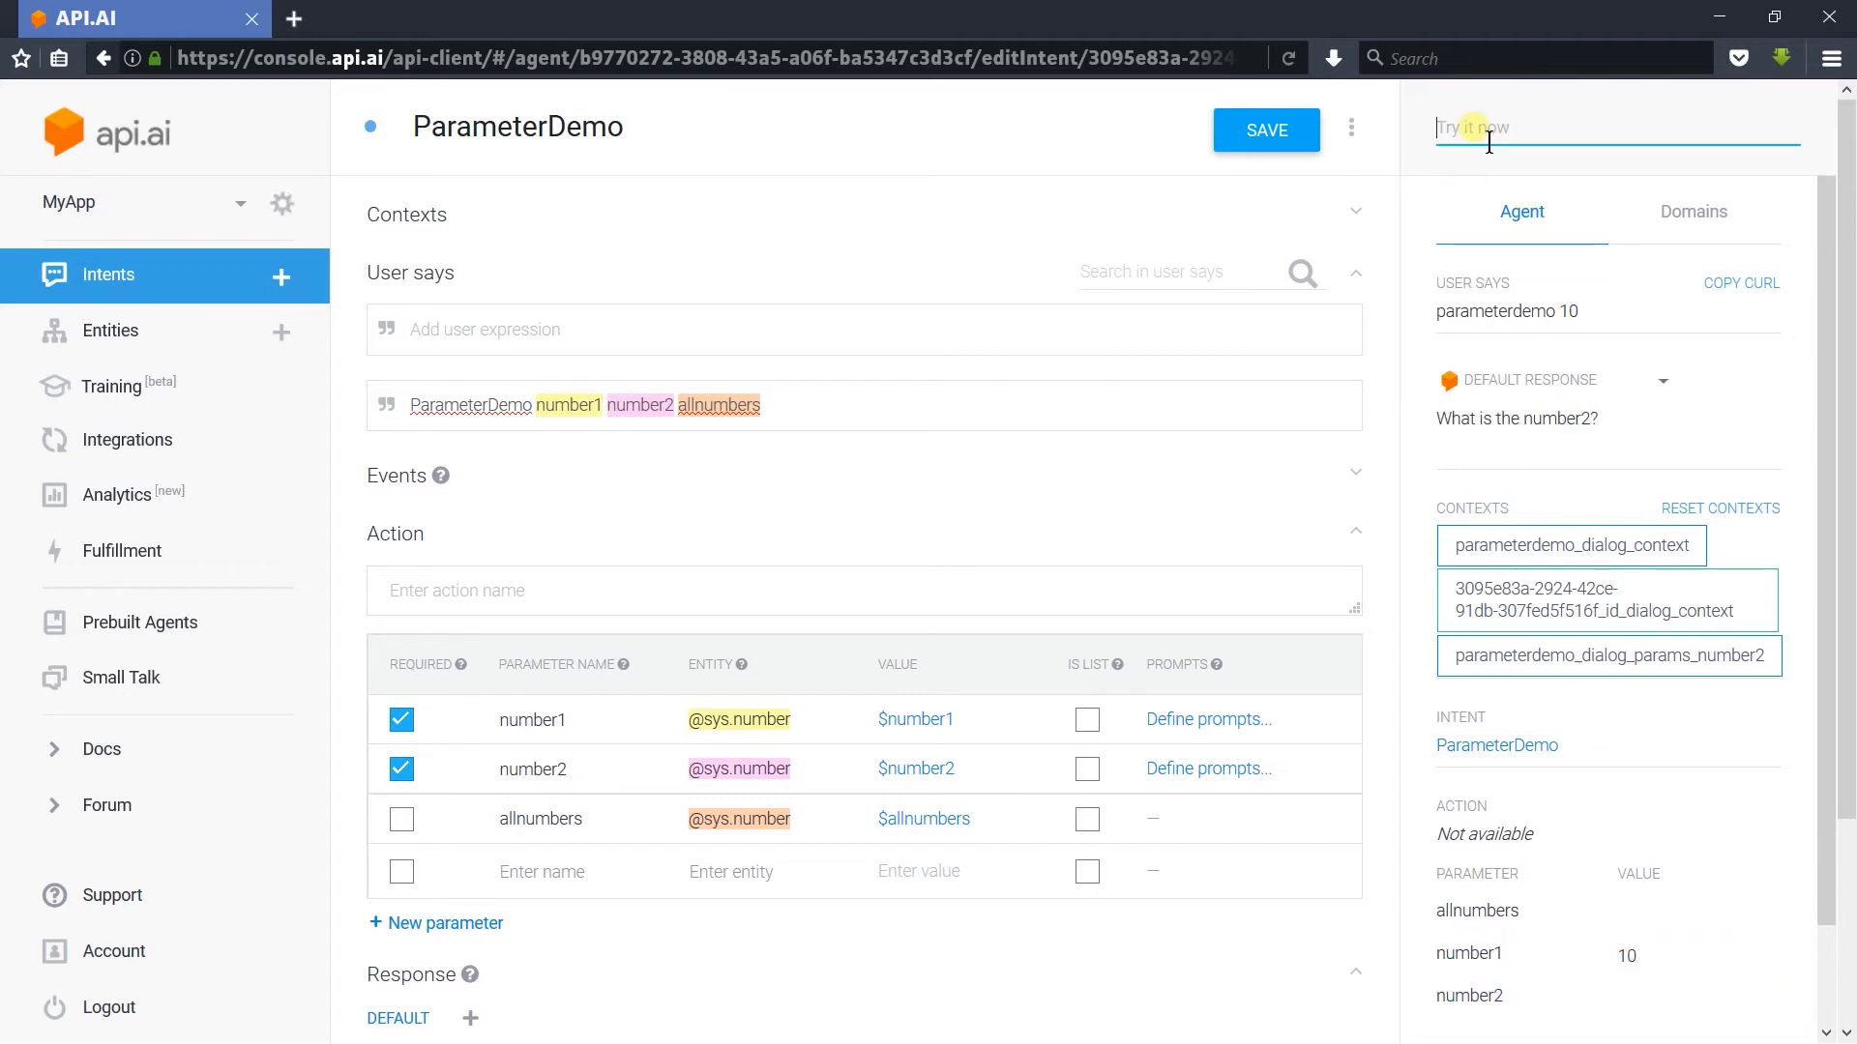
type("20")
key("Return")
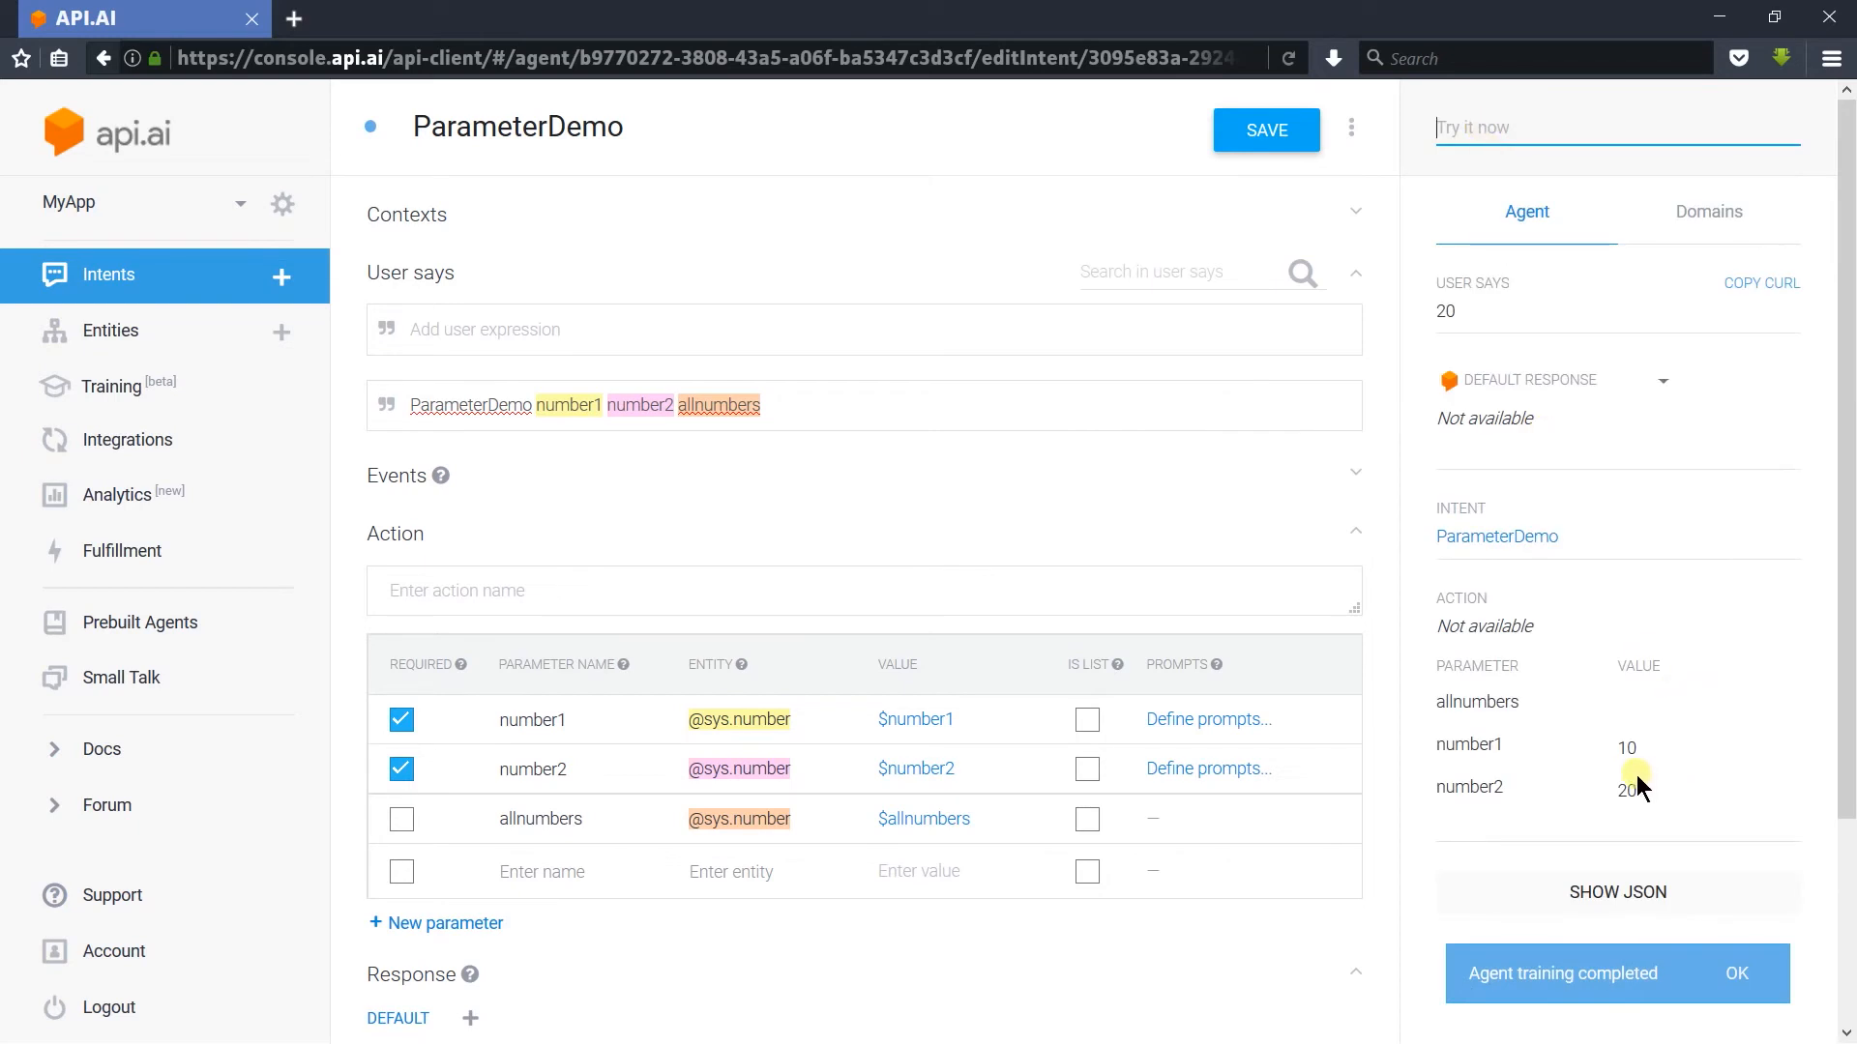
triple_click(1638, 788)
left_click_drag(1621, 750, 1461, 759)
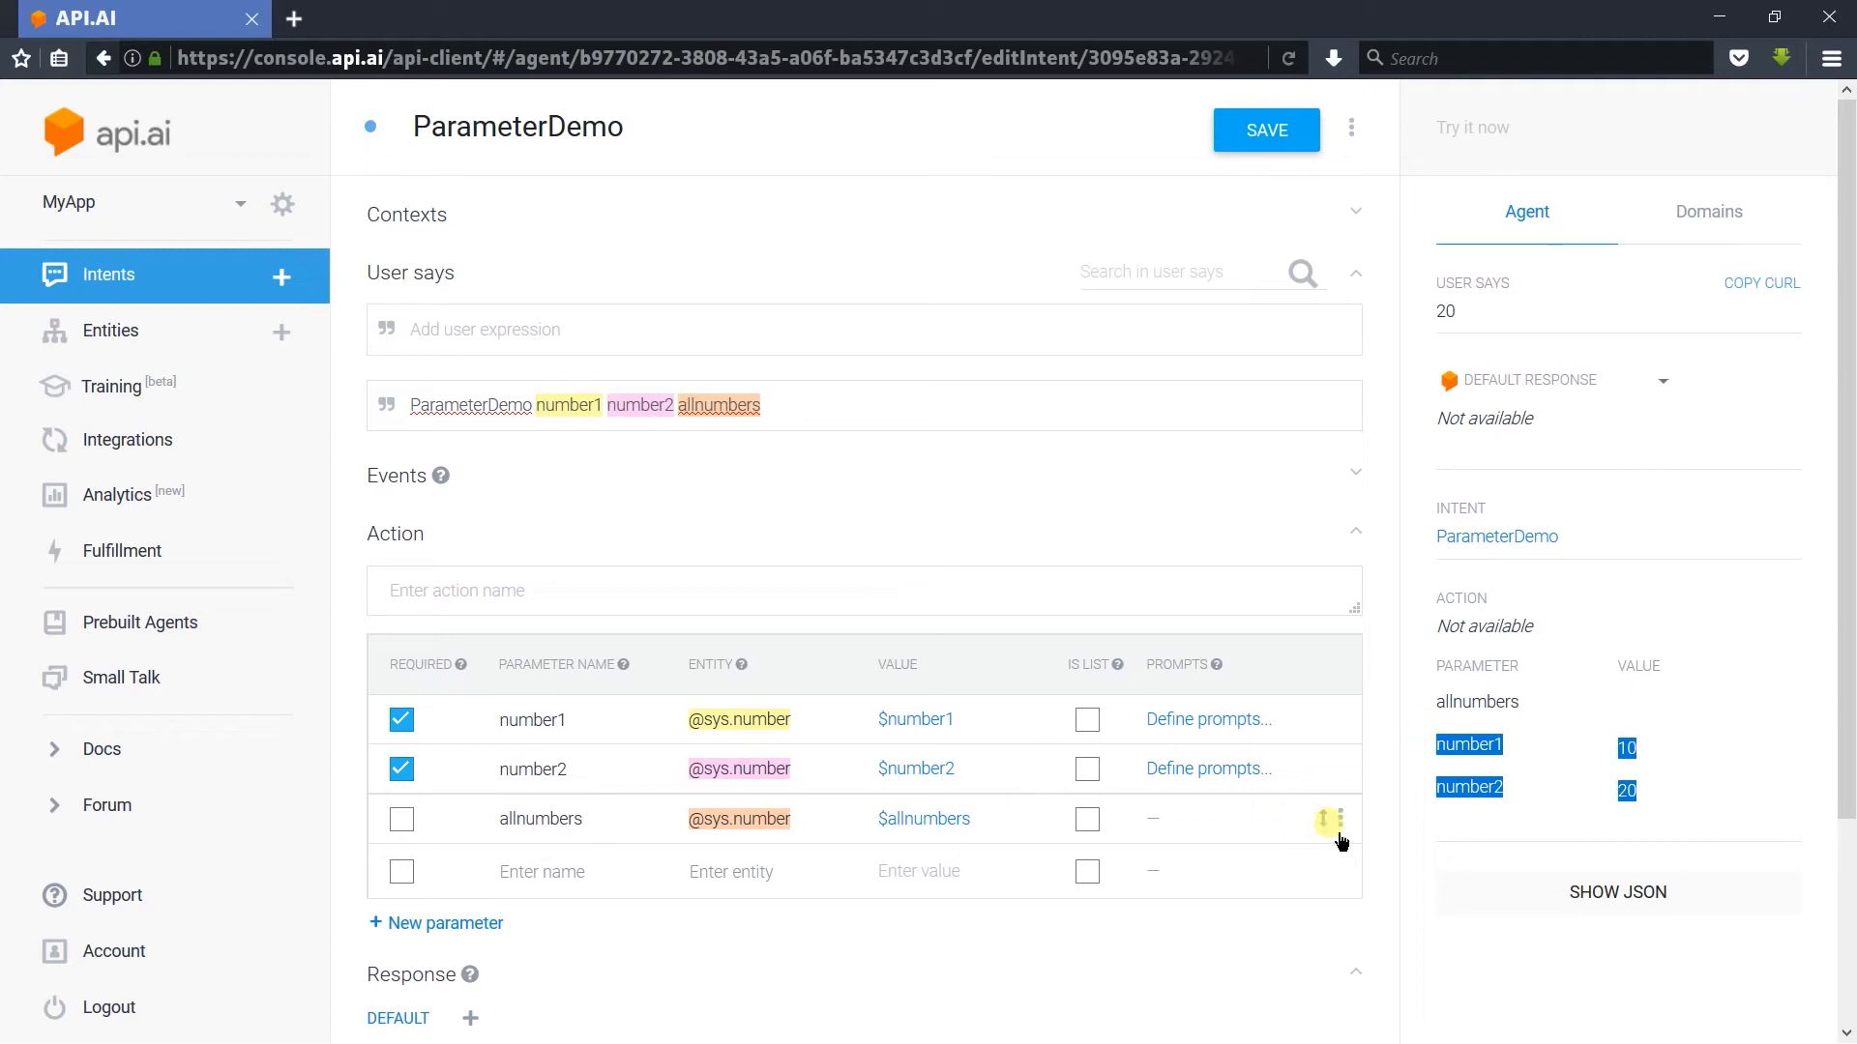
Step: Set the default value of the allnumbers parameter to 0 and save the intent
left_click(1323, 818)
left_click(1339, 837)
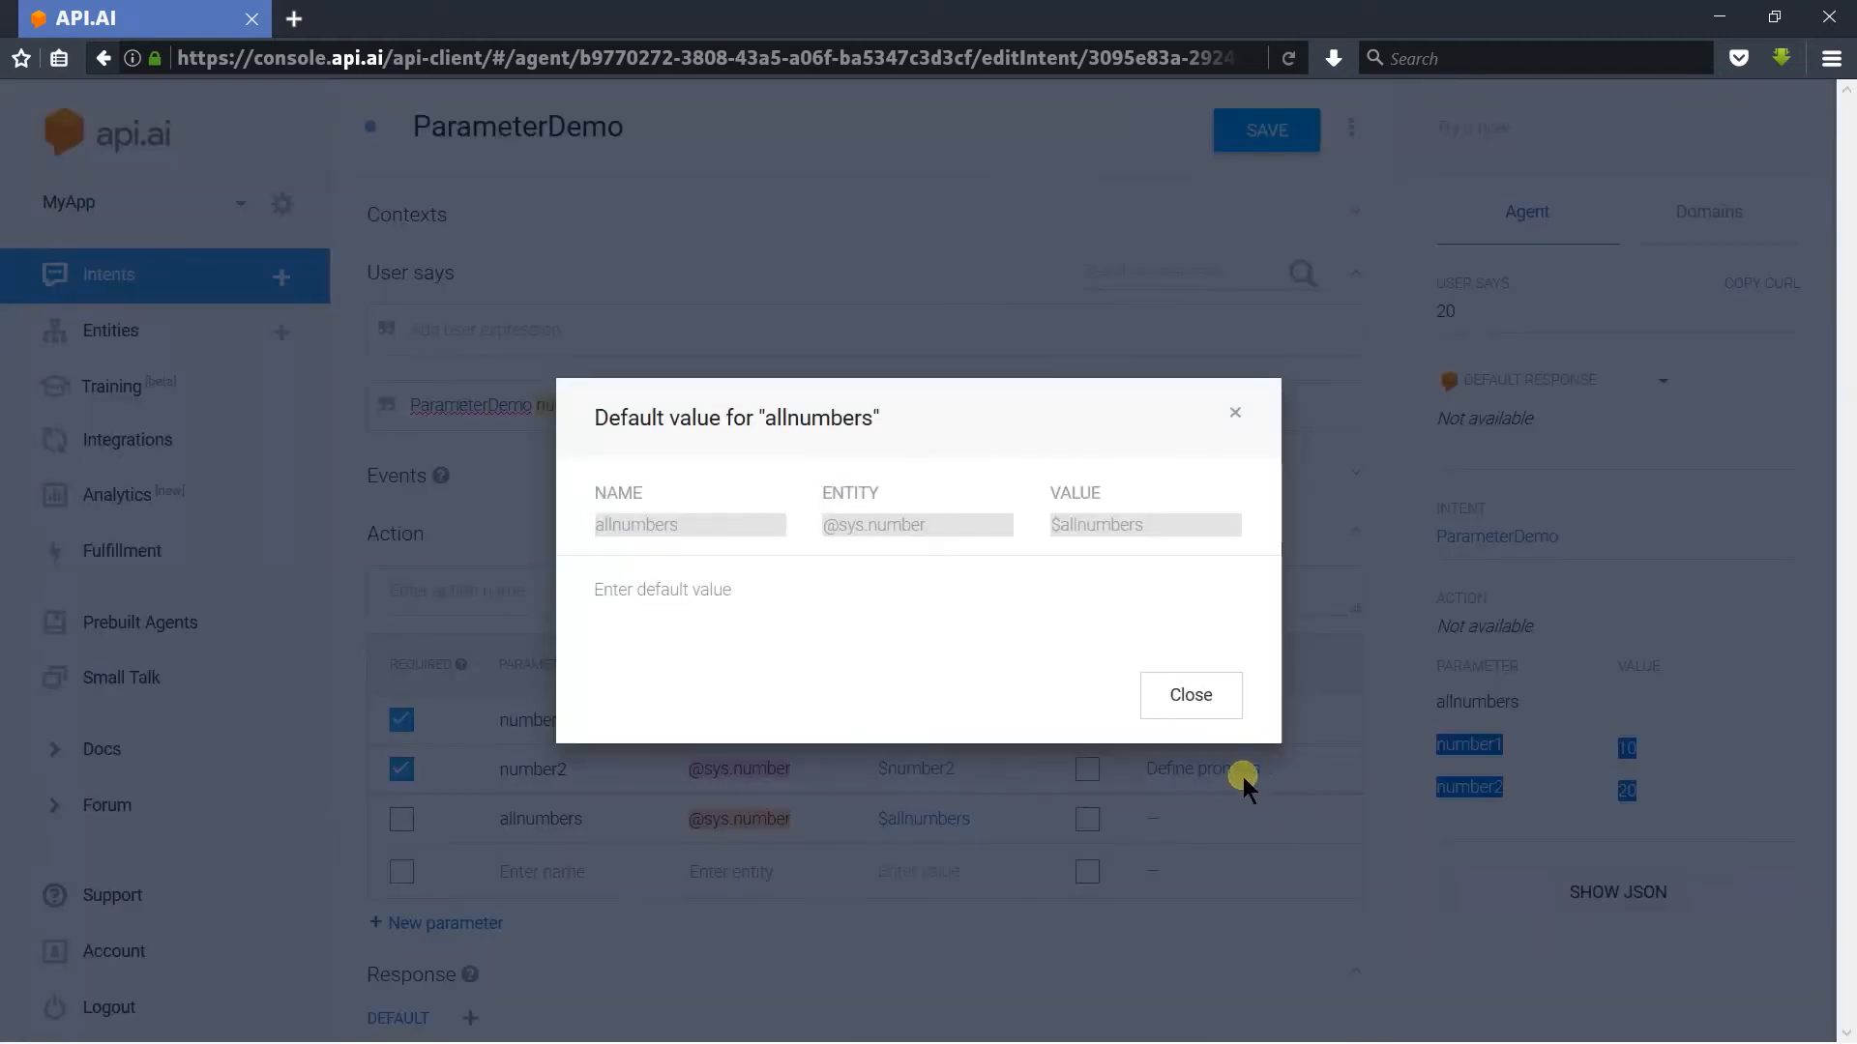
left_click(712, 591)
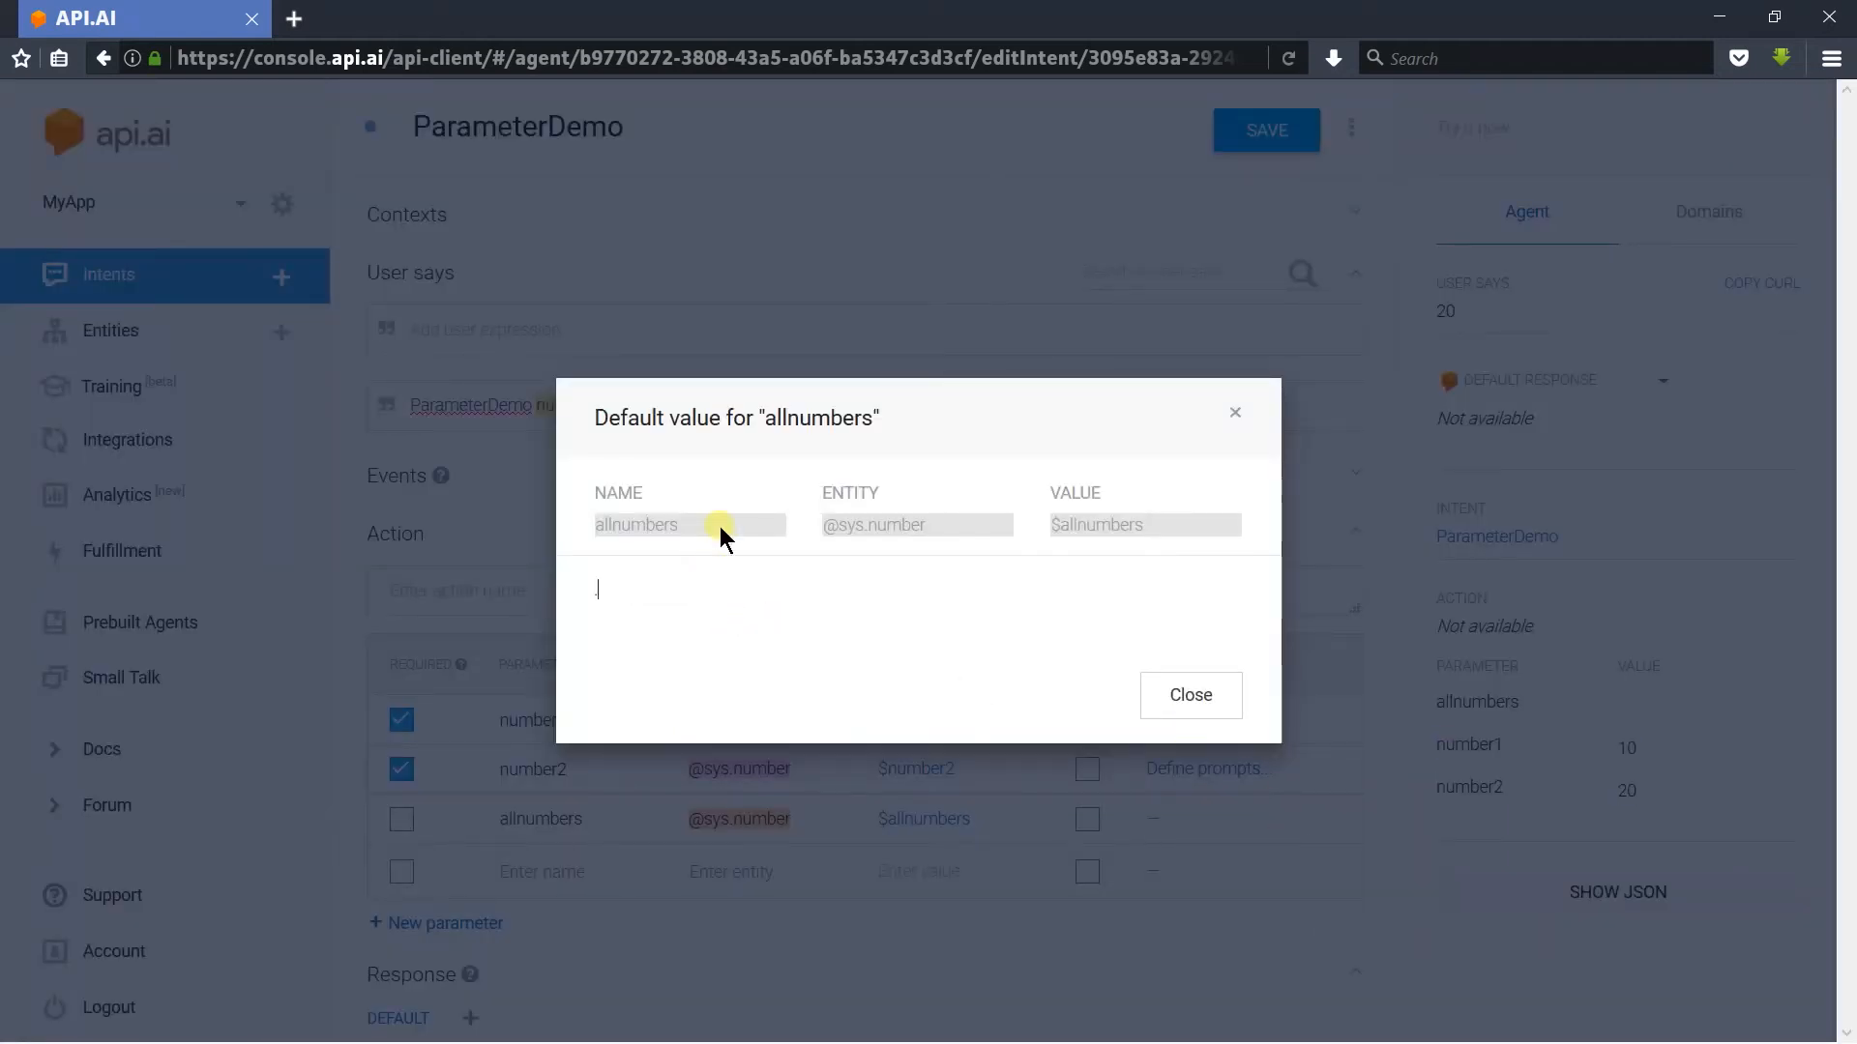
type("0")
left_click(1187, 696)
left_click(1250, 143)
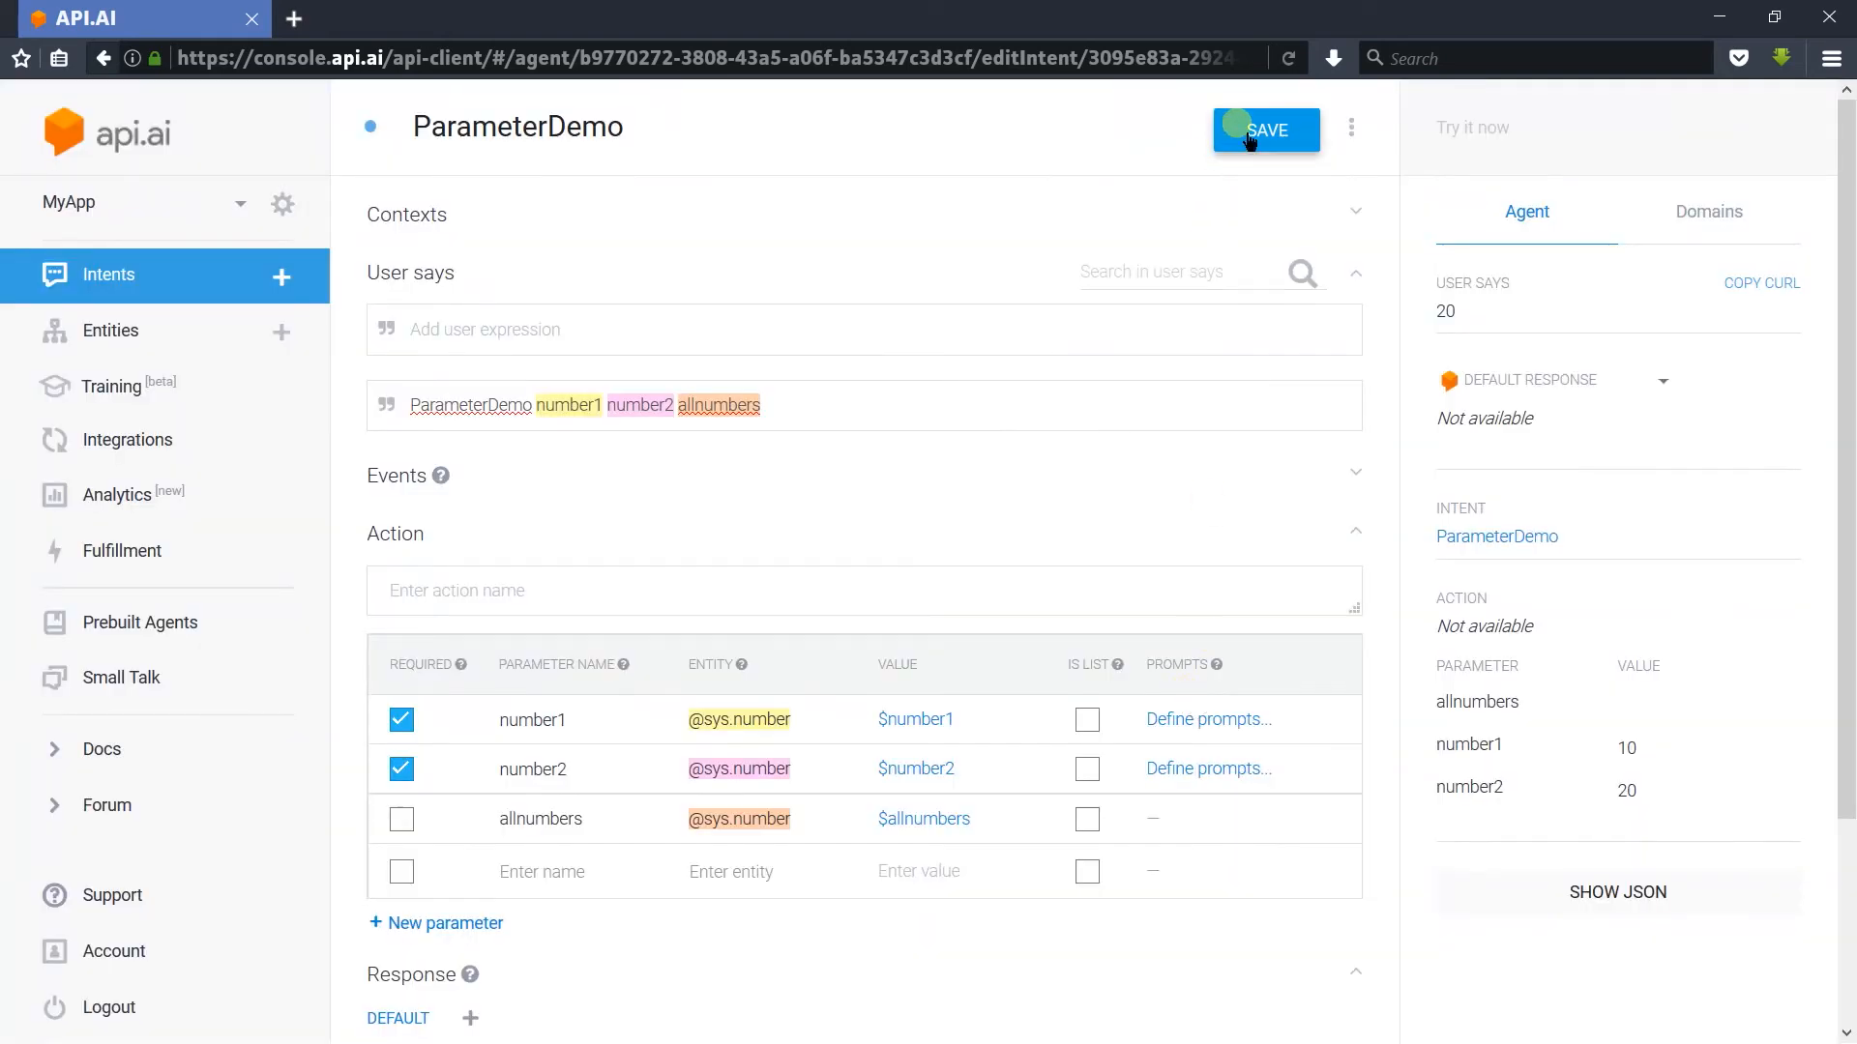
Step: Test the query "parameterdemo 10" with 20 as the follow-up answer and check the value of allnumbers
left_click(1481, 141)
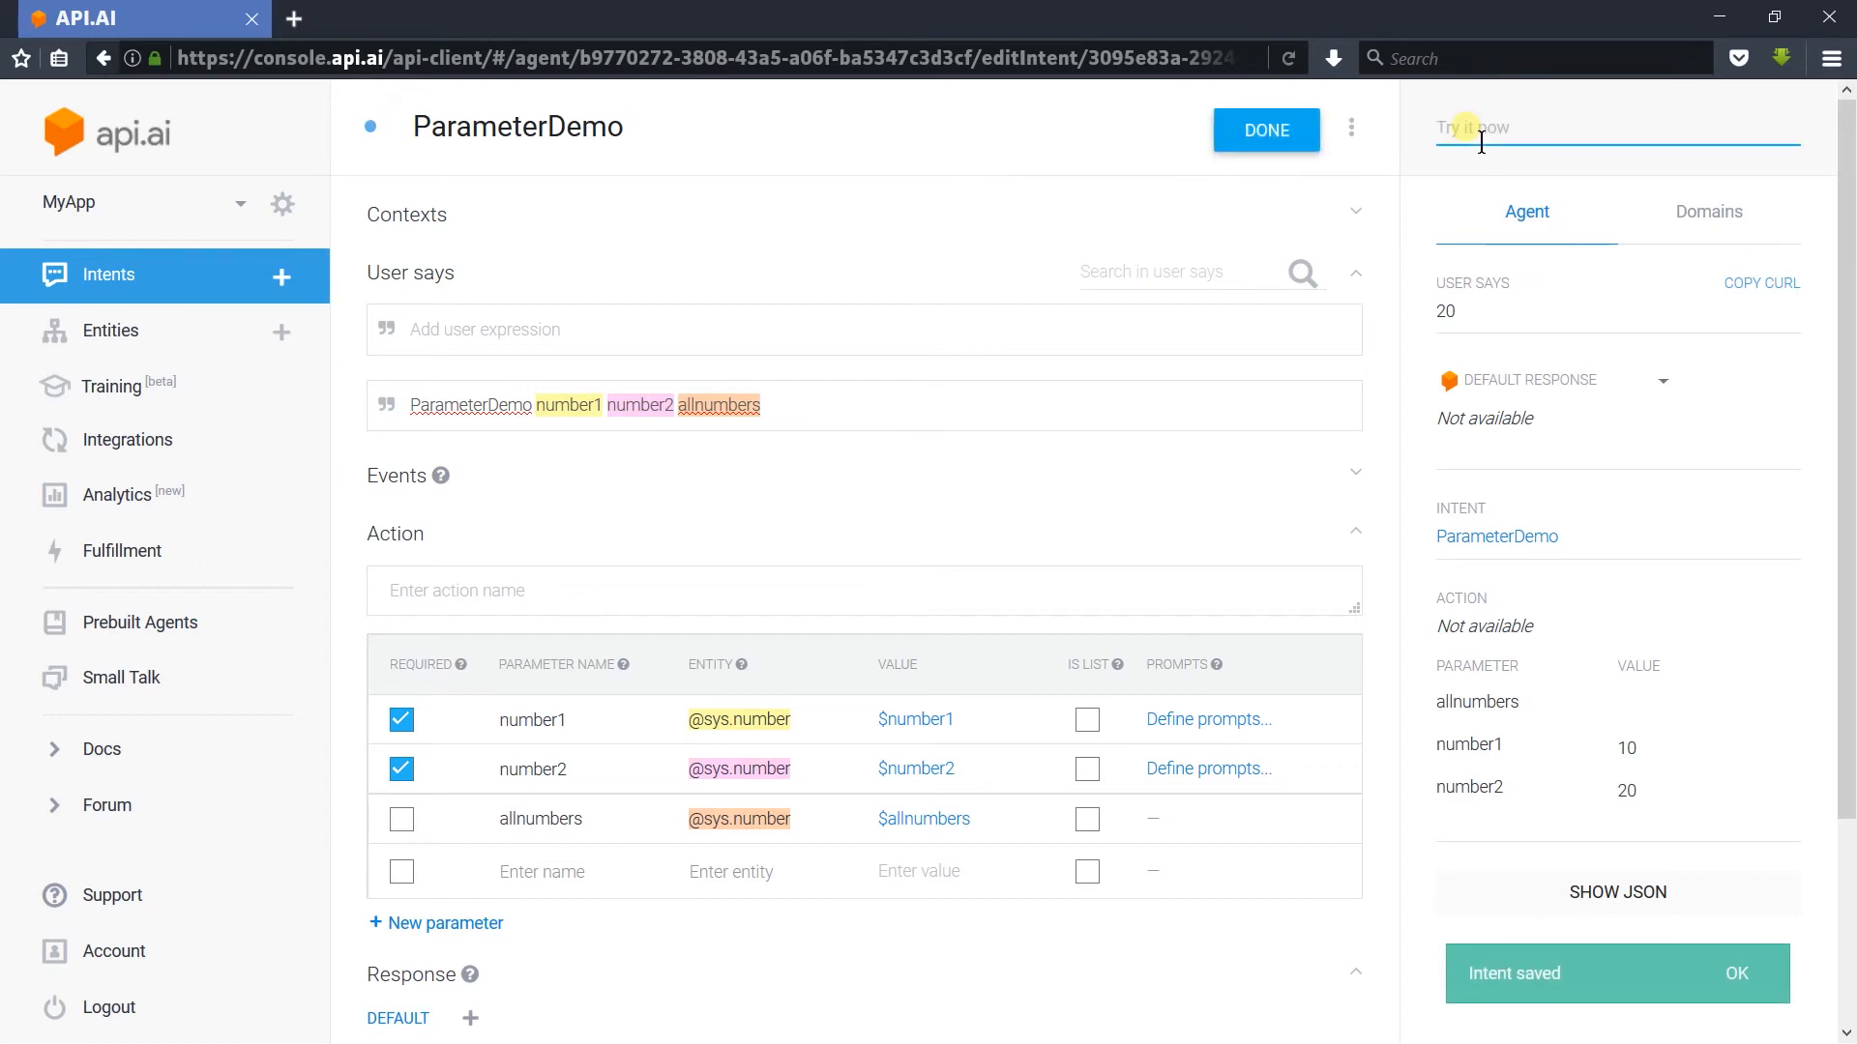
type("para")
key("Down")
key("Return")
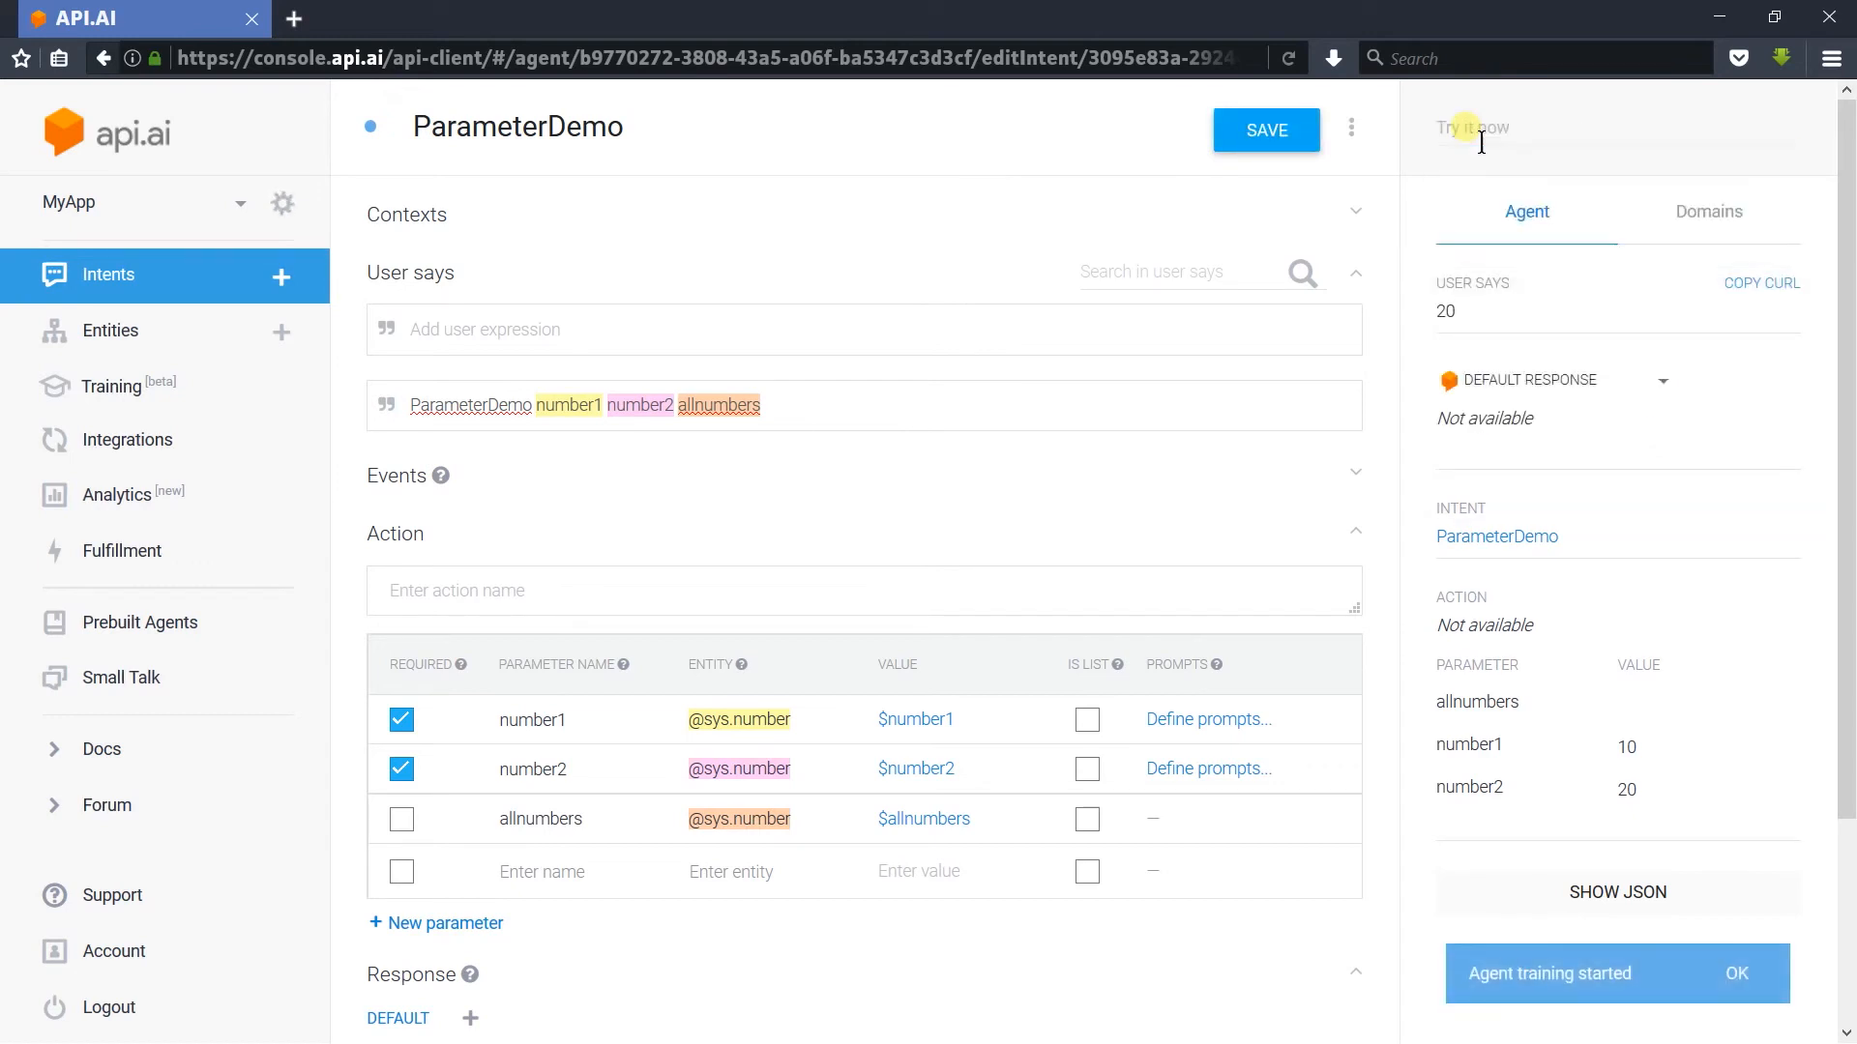
left_click(1481, 141)
type("20")
key("Return")
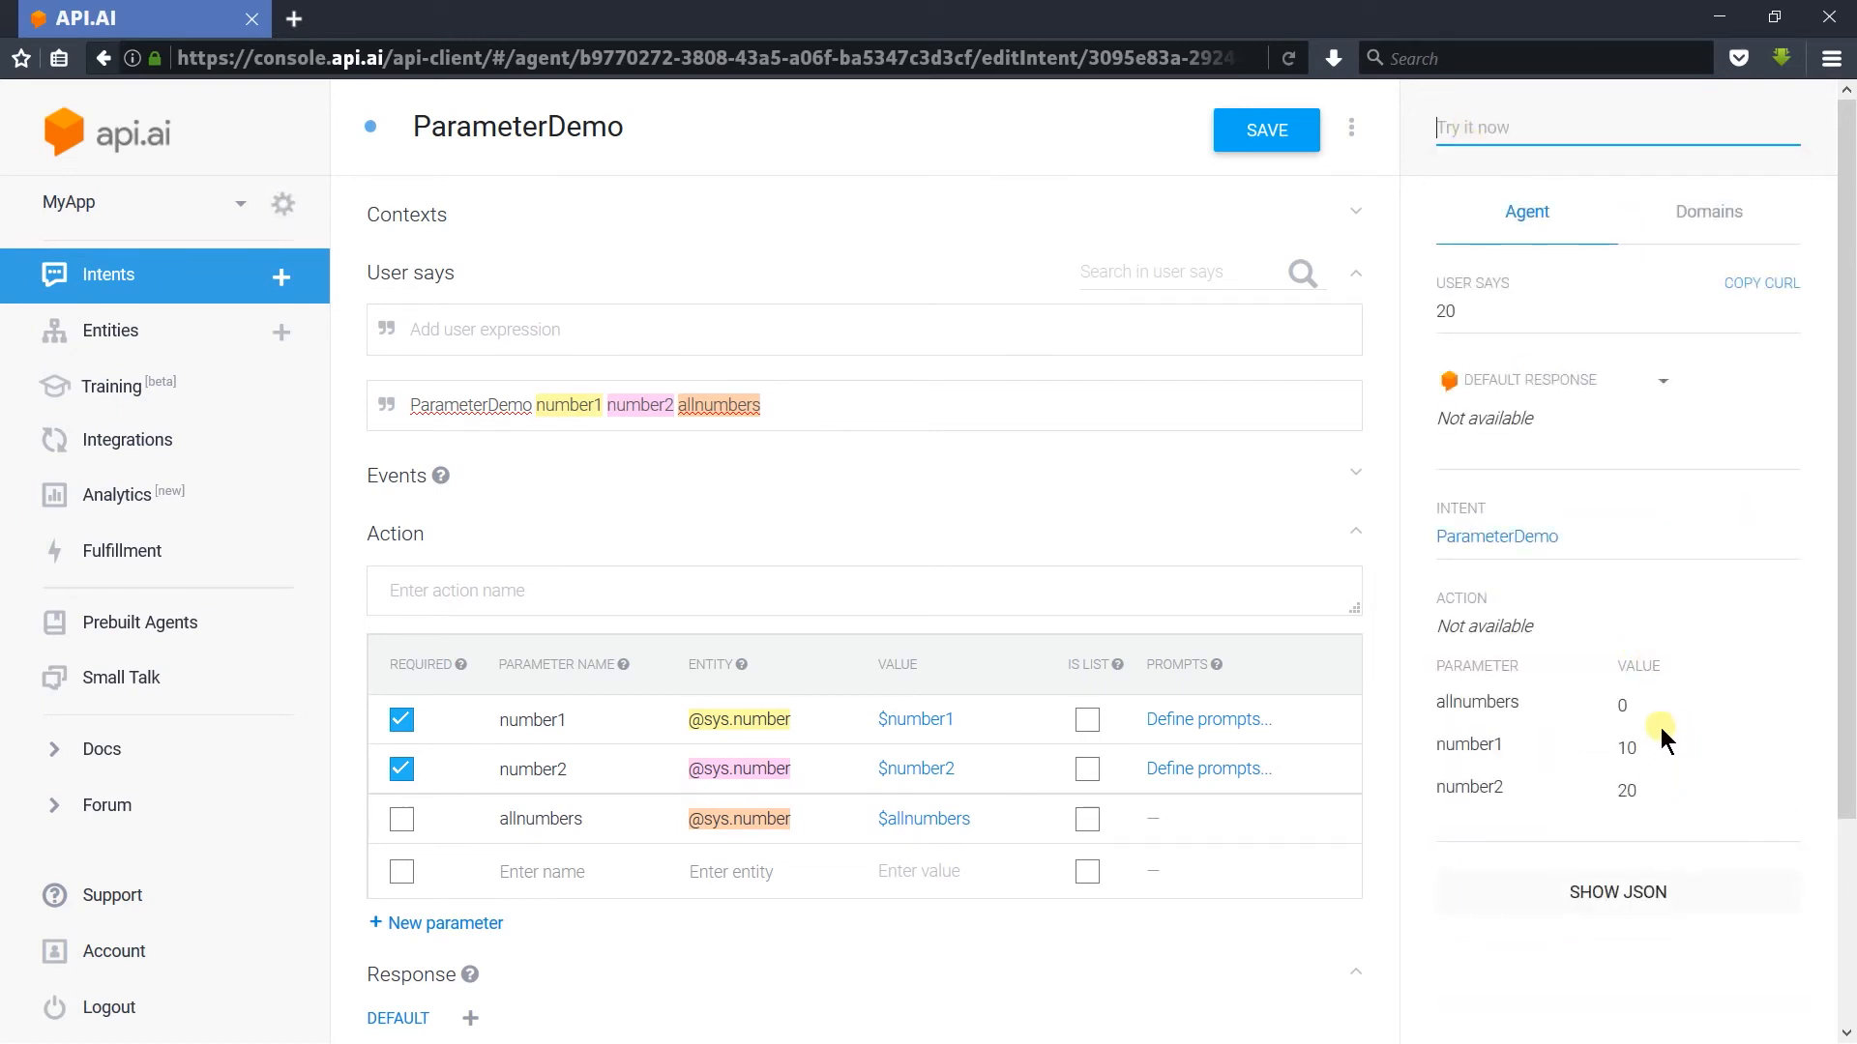
left_click_drag(1650, 704, 1428, 704)
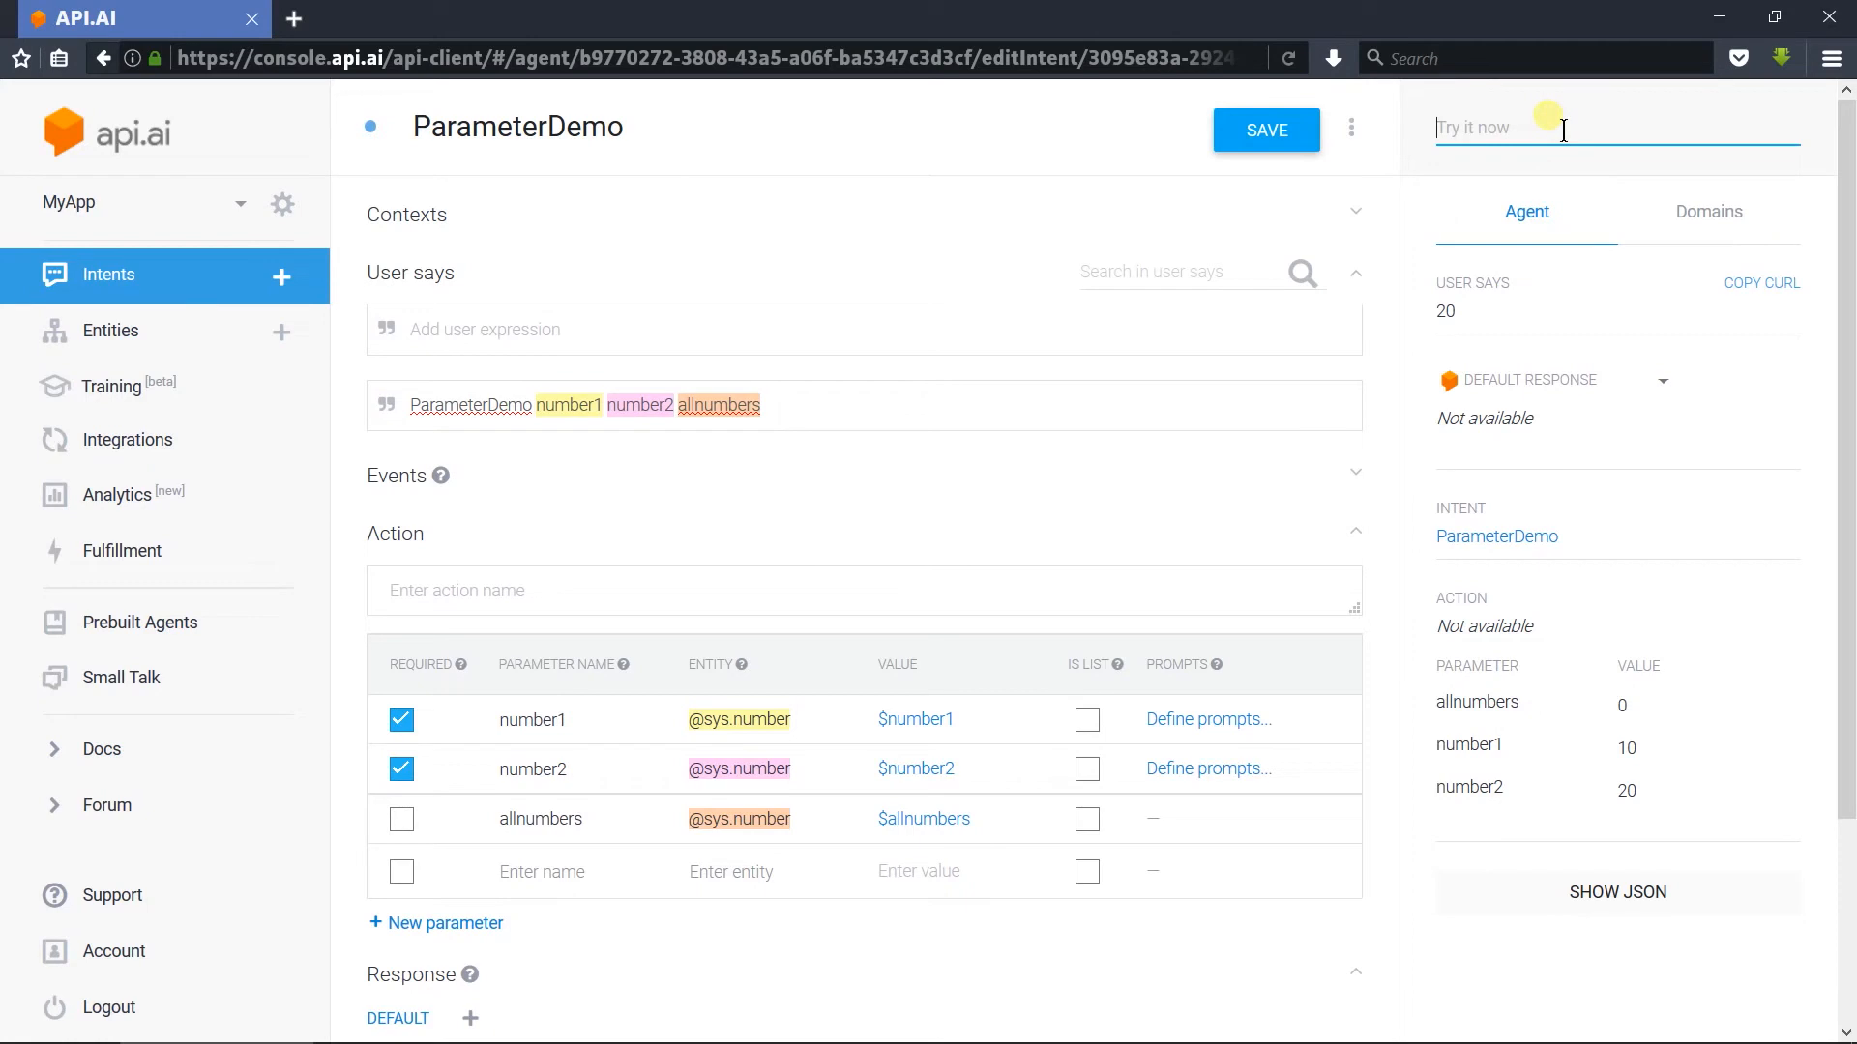
Step: Test the query "parameterdemo 1 2 3 4 5" and compare the parameter values with the numbers in the query
type("para")
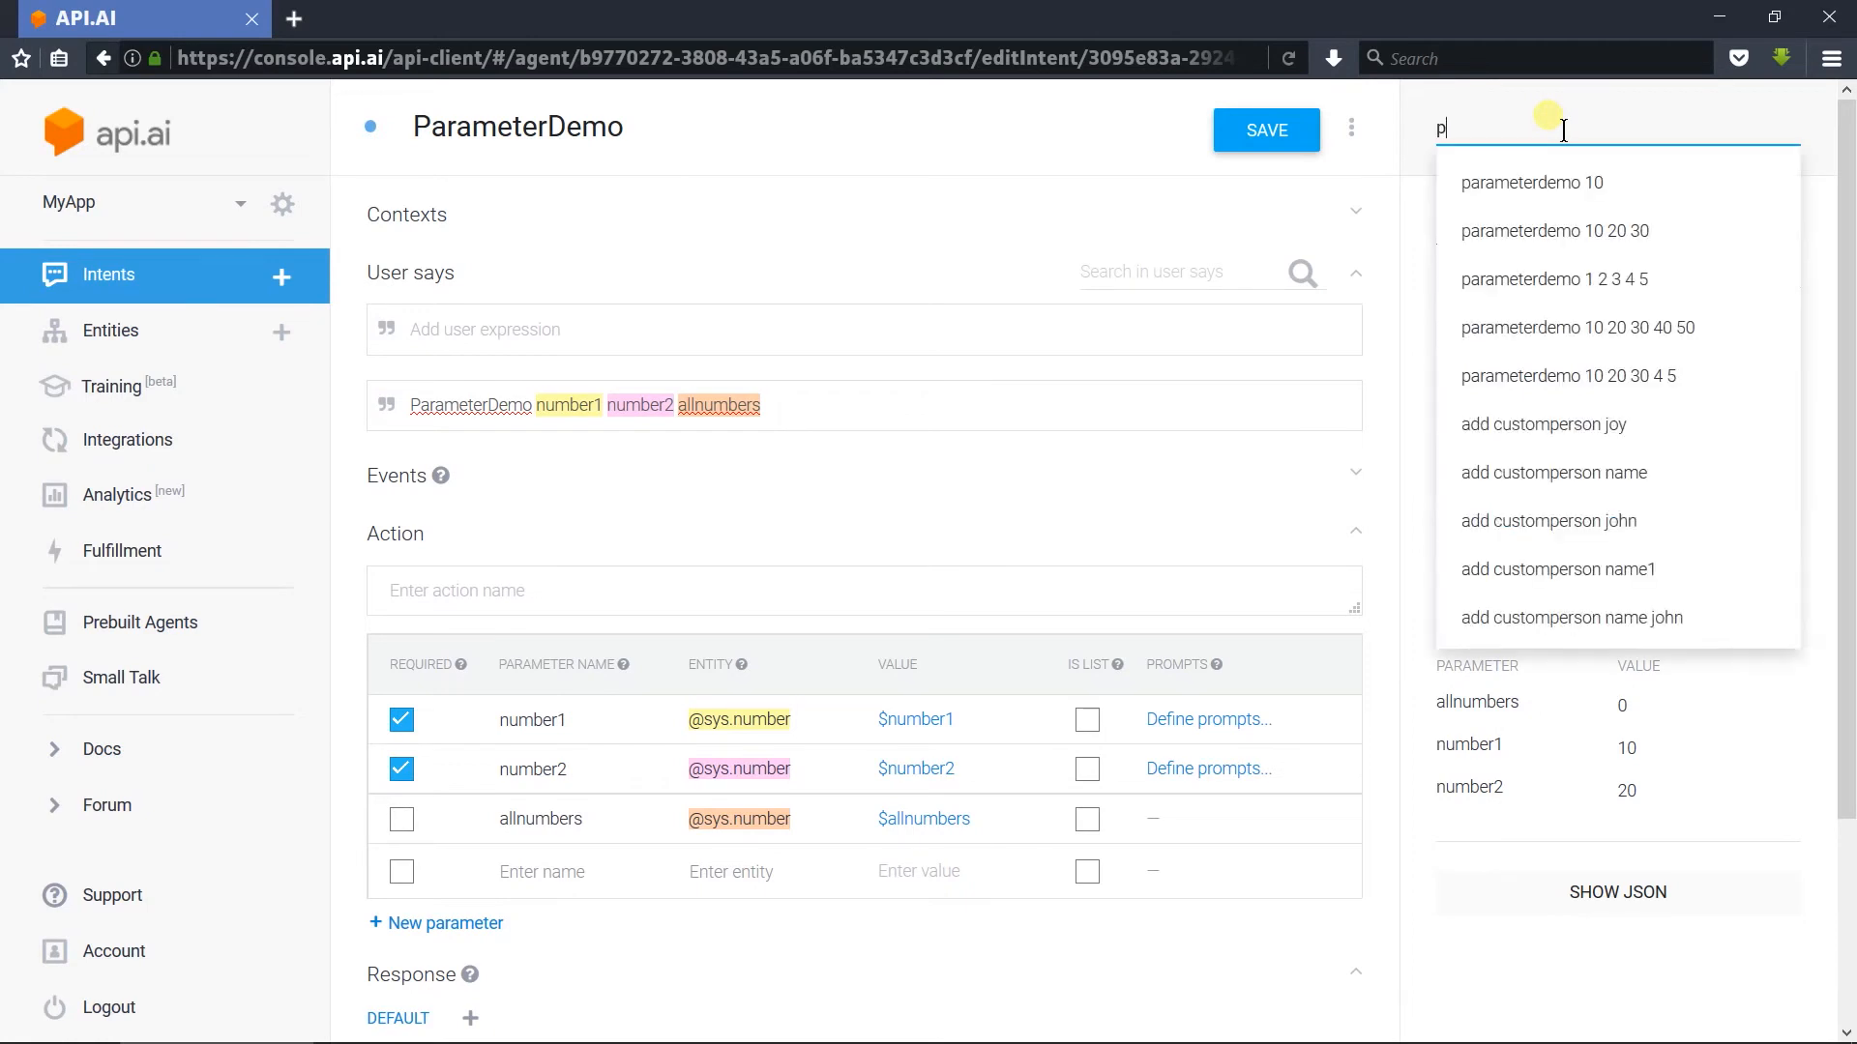
key("Down")
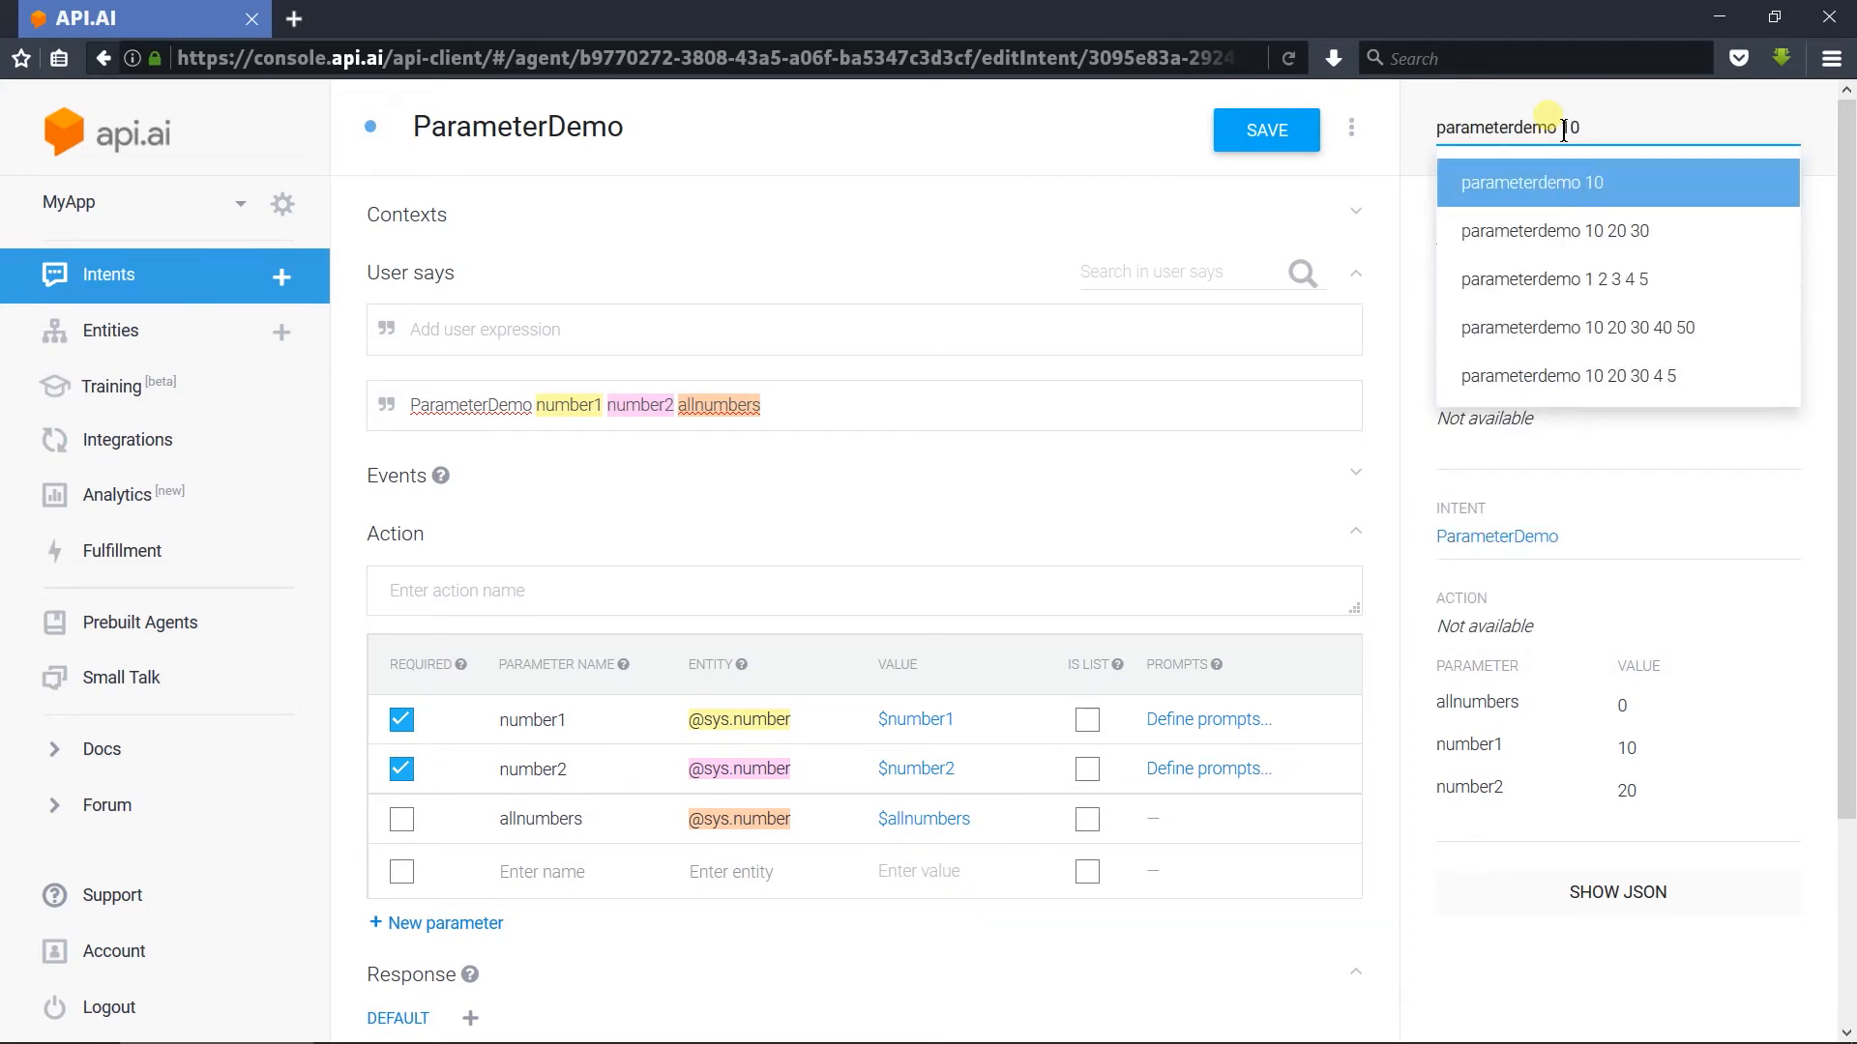
key("BackSpace")
type("2 3 4")
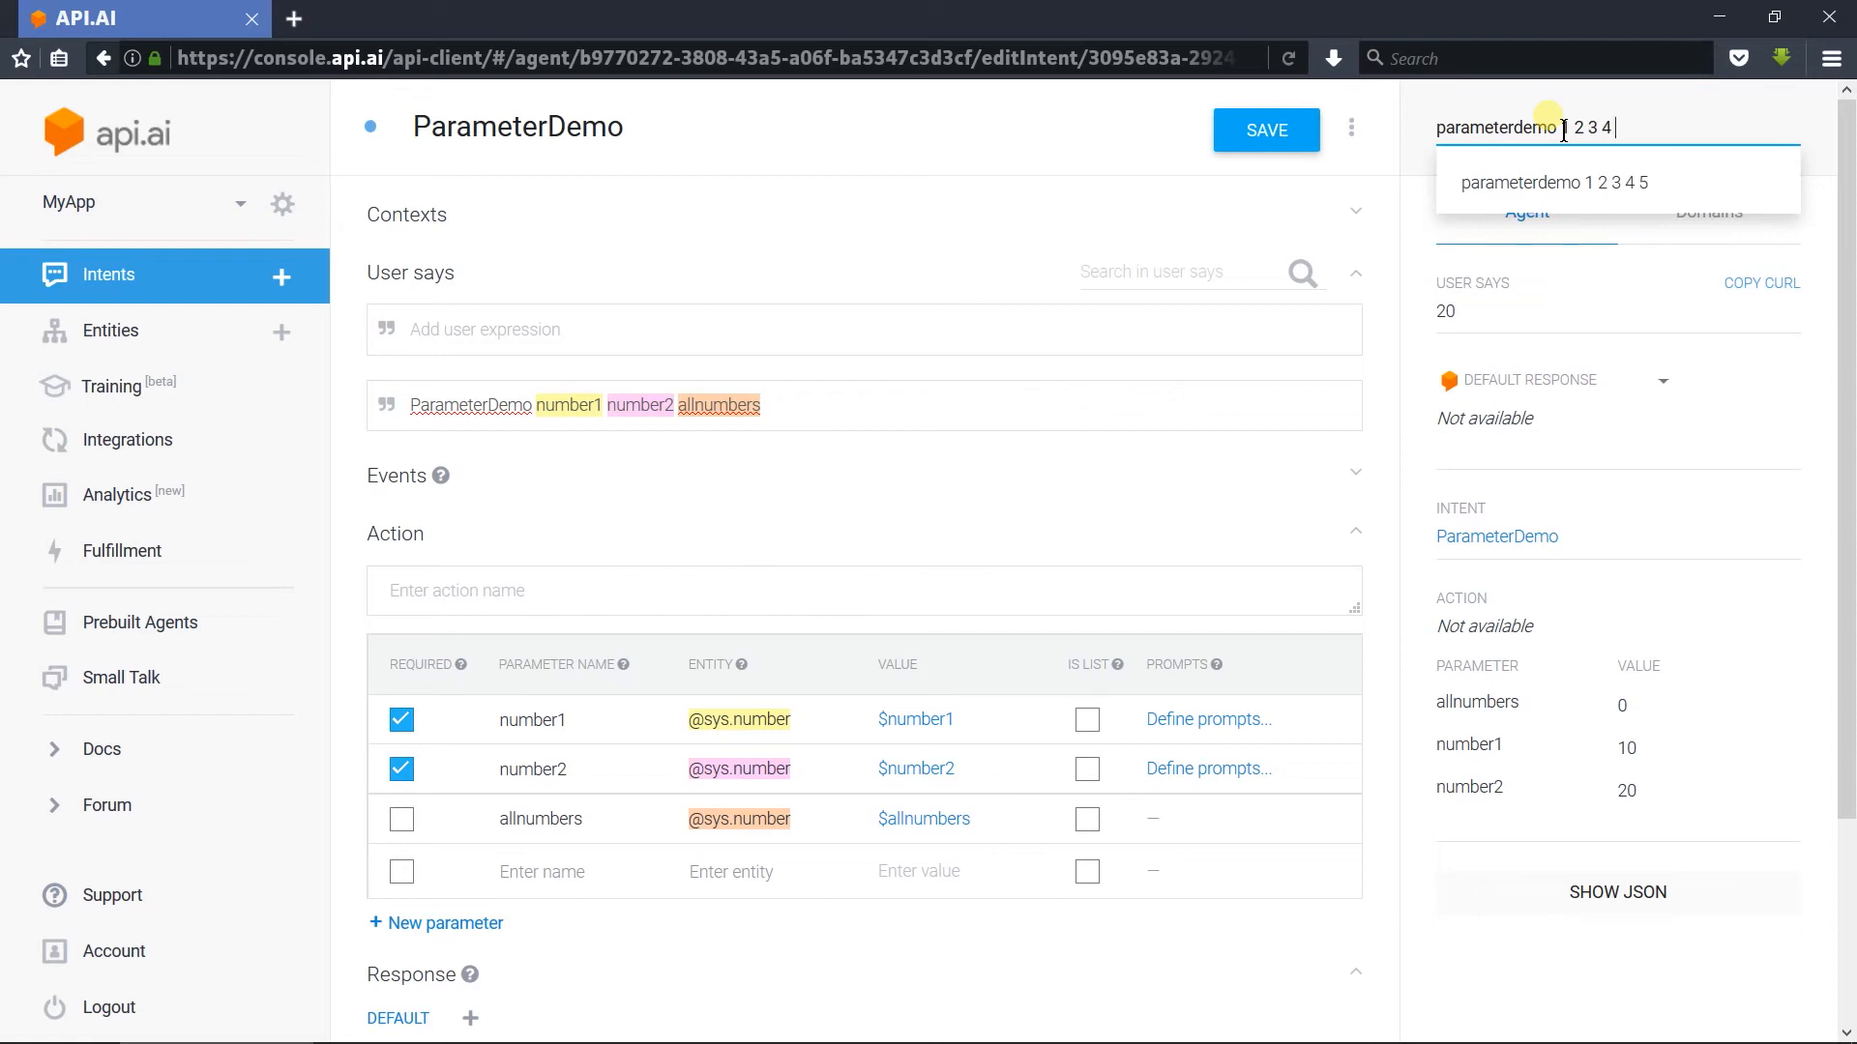
key("Return")
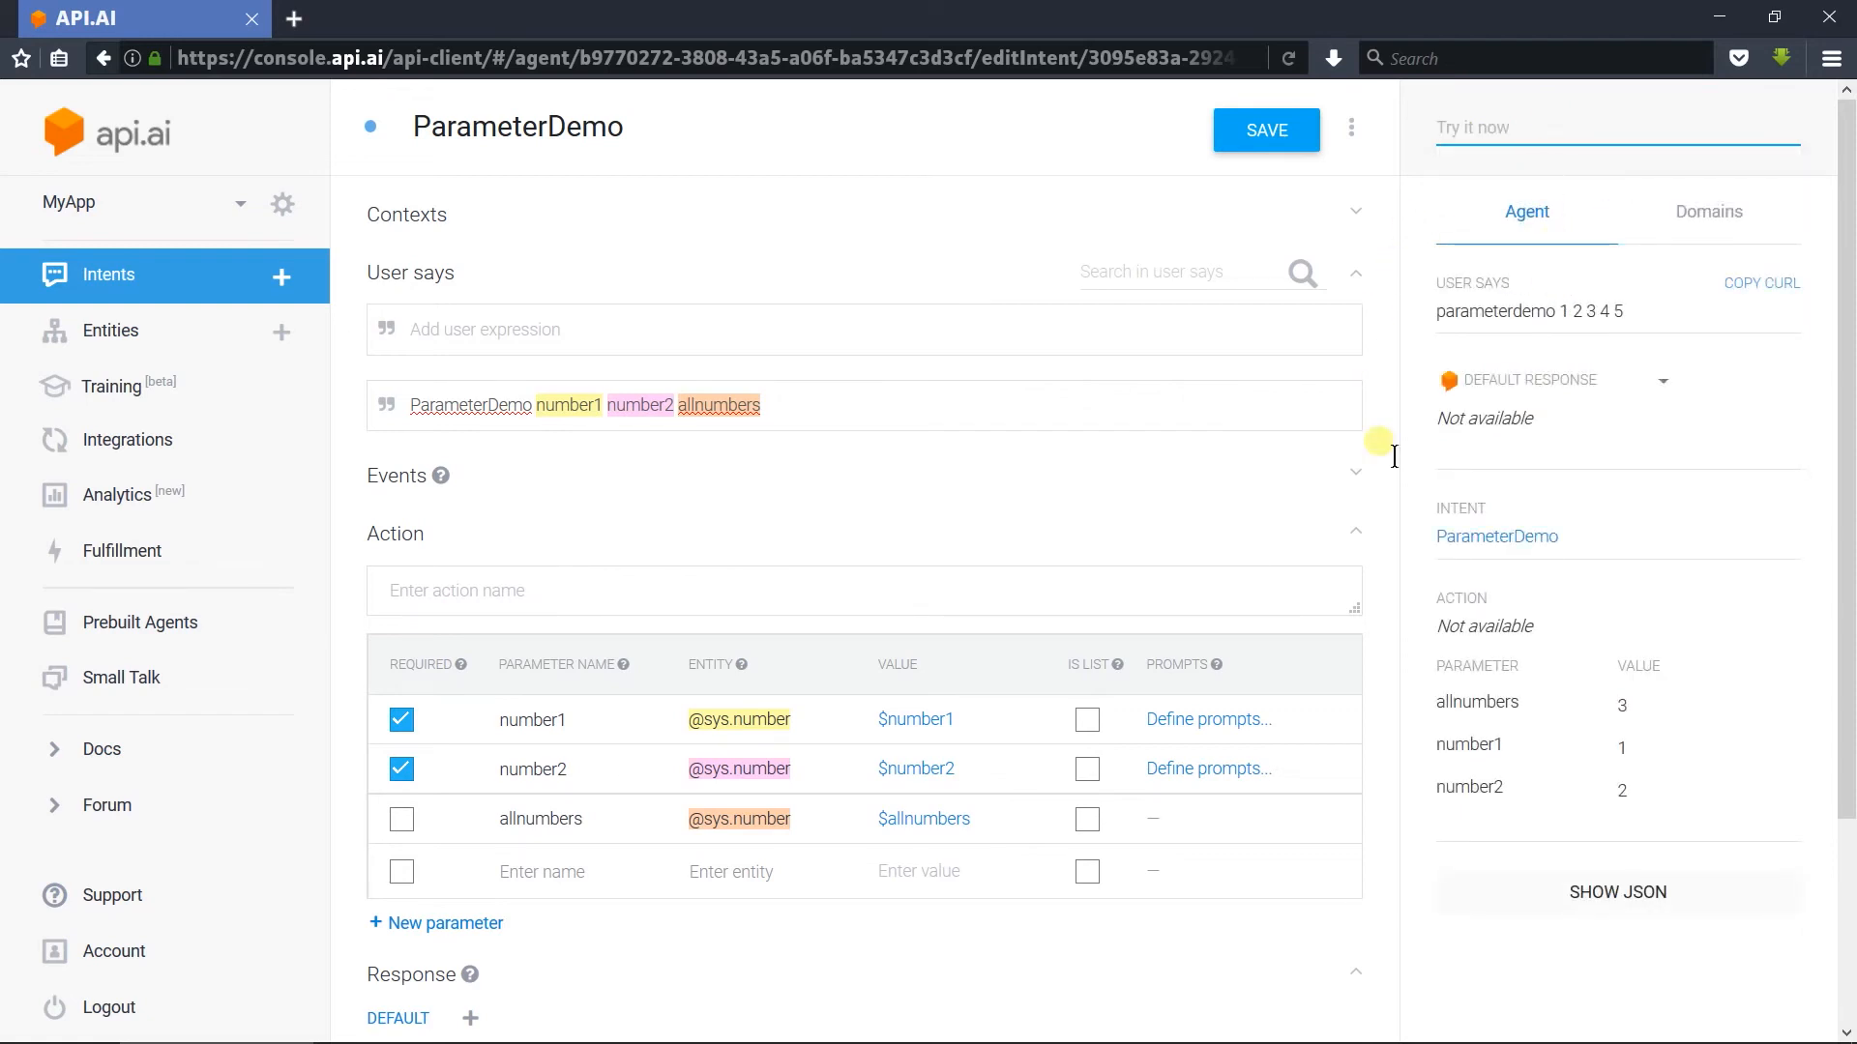
left_click_drag(1613, 712, 1641, 771)
left_click_drag(1625, 310, 1599, 294)
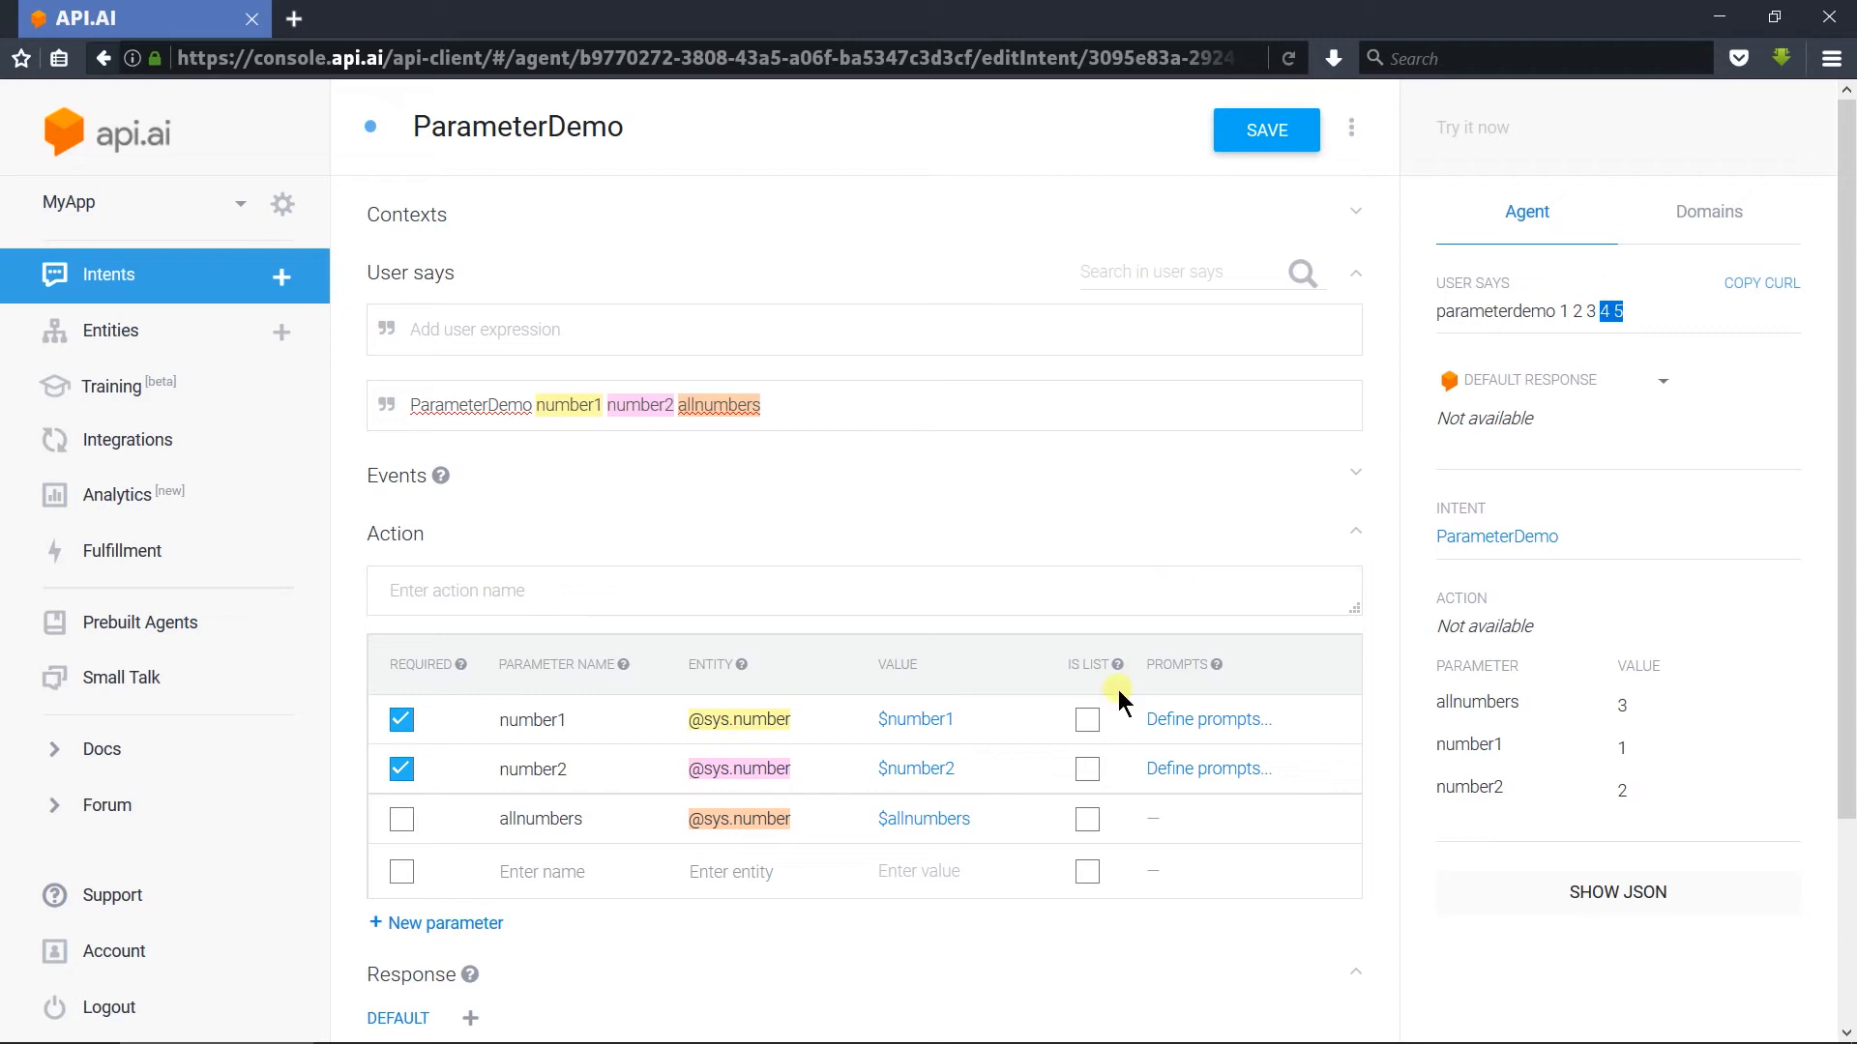
Step: Mark the allnumbers parameter as a list and save the intent
left_click(1089, 821)
left_click(1275, 141)
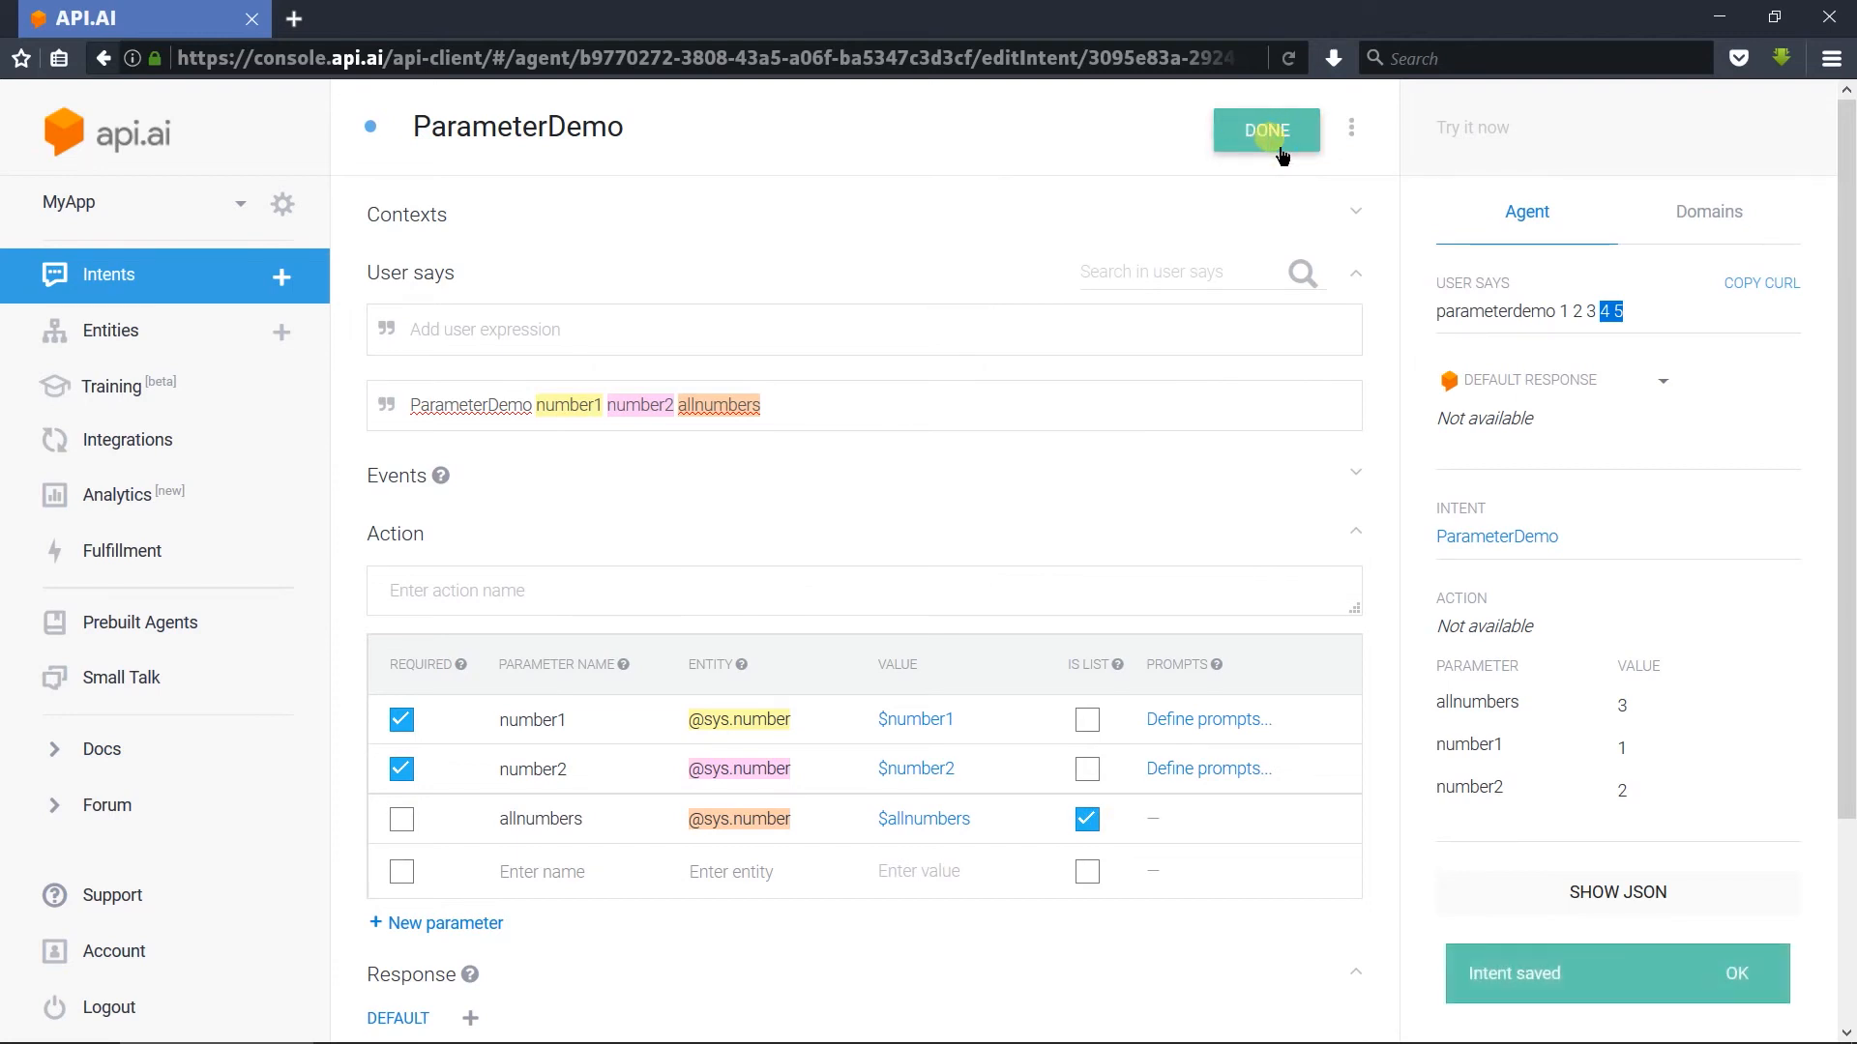
Step: Rerun the query "parameterdemo 1 2 3 4 5" and check the list value assigned to allnumbers
left_click(1518, 128)
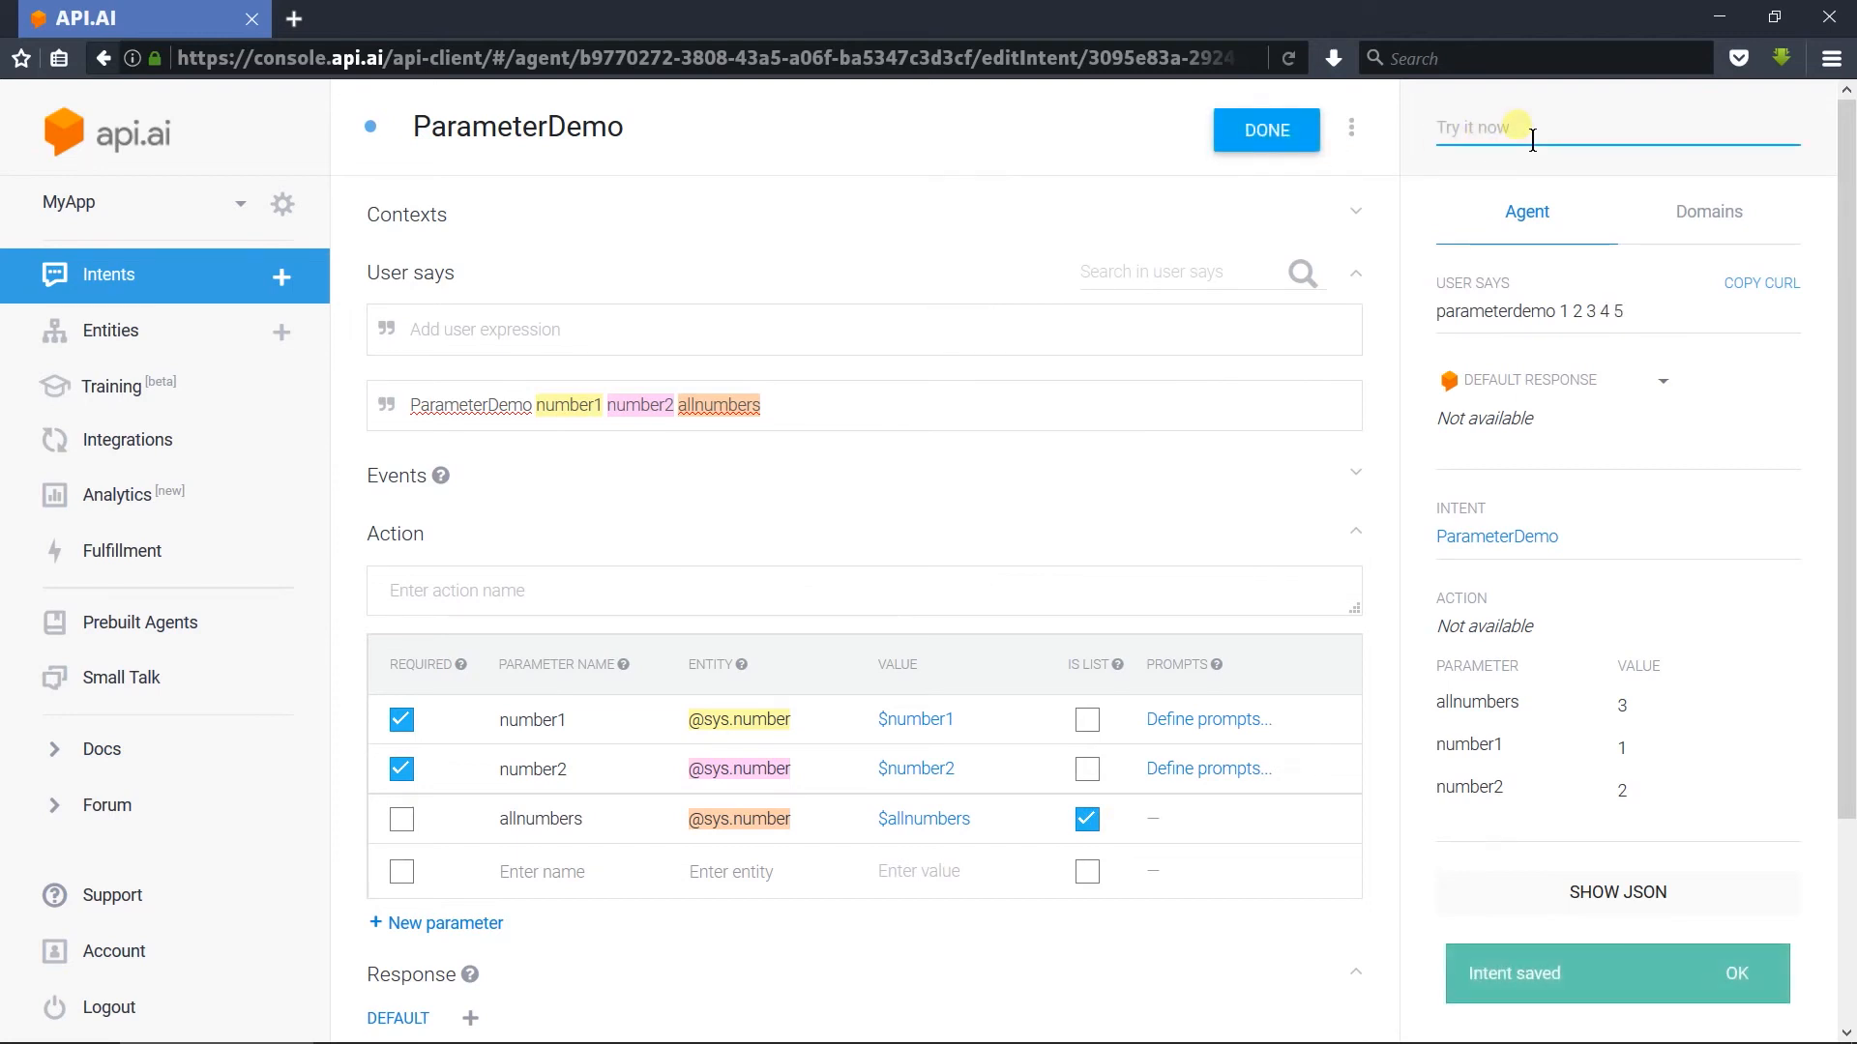
left_click(1533, 136)
left_click(1538, 191)
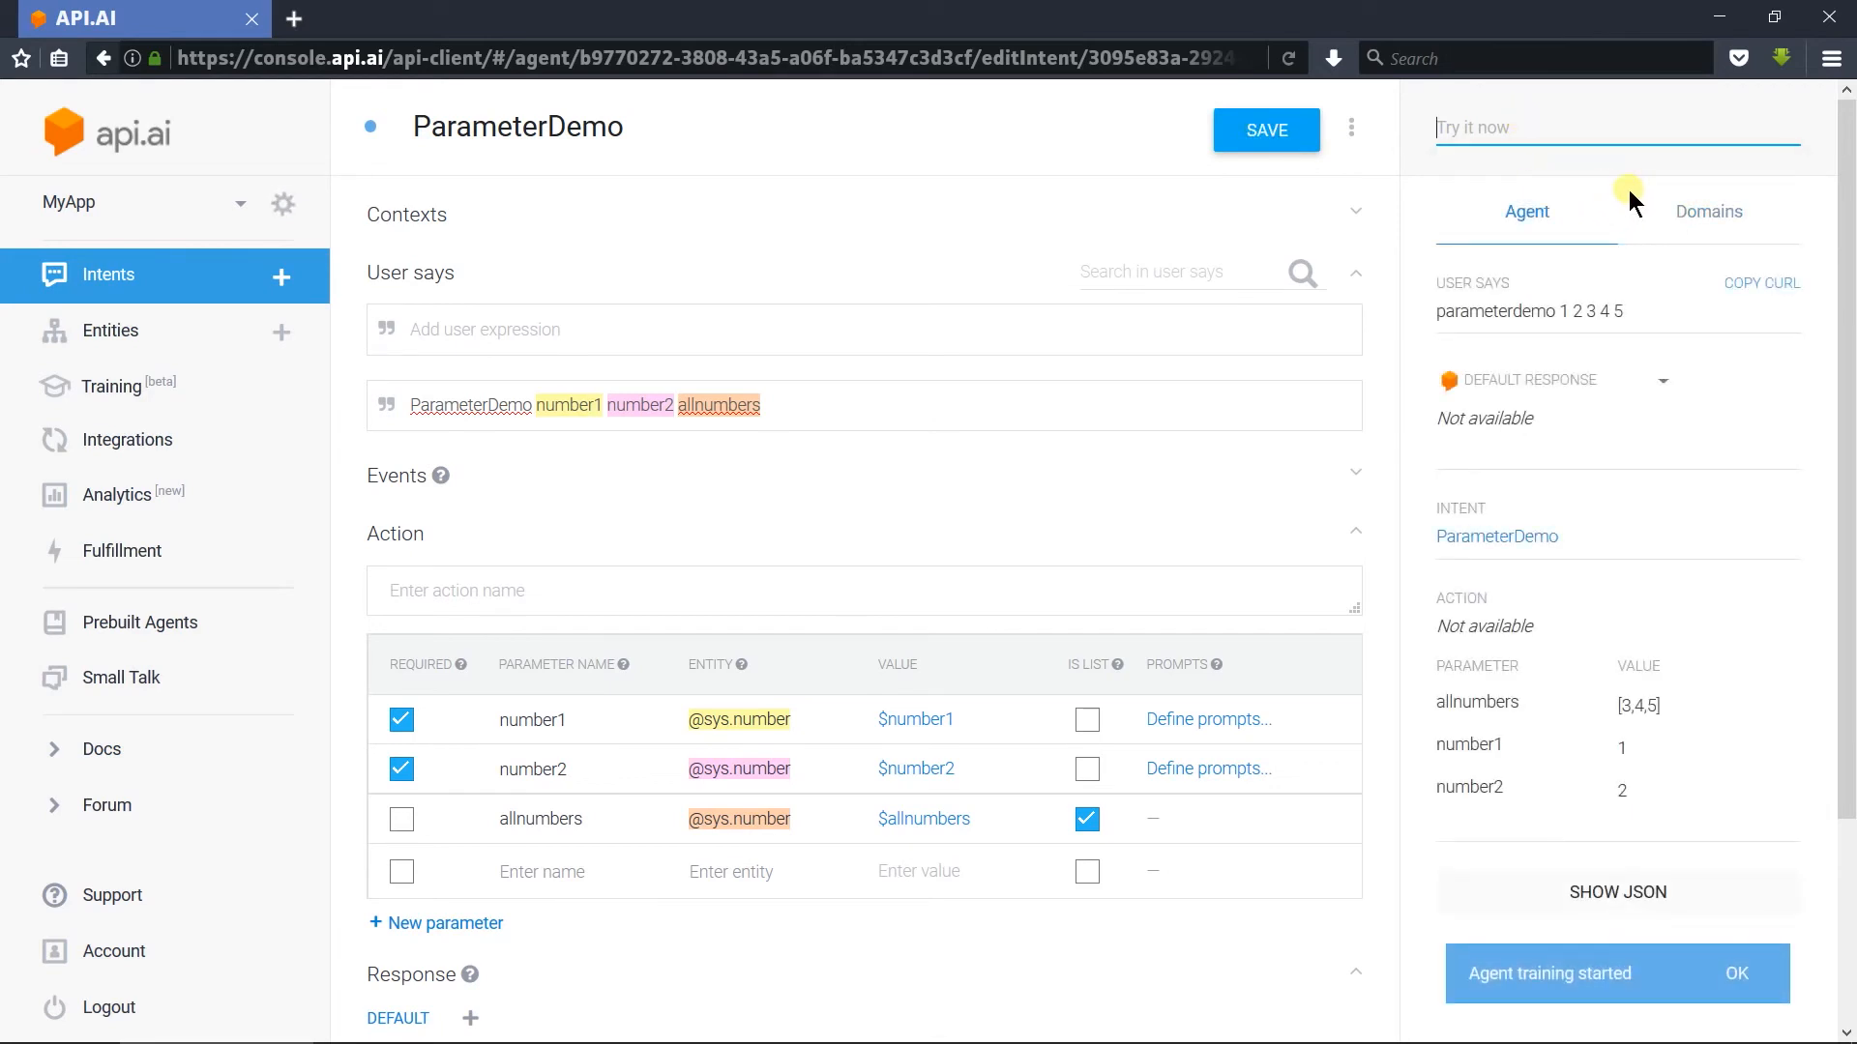
left_click(1670, 700)
left_click_drag(1670, 703, 1618, 705)
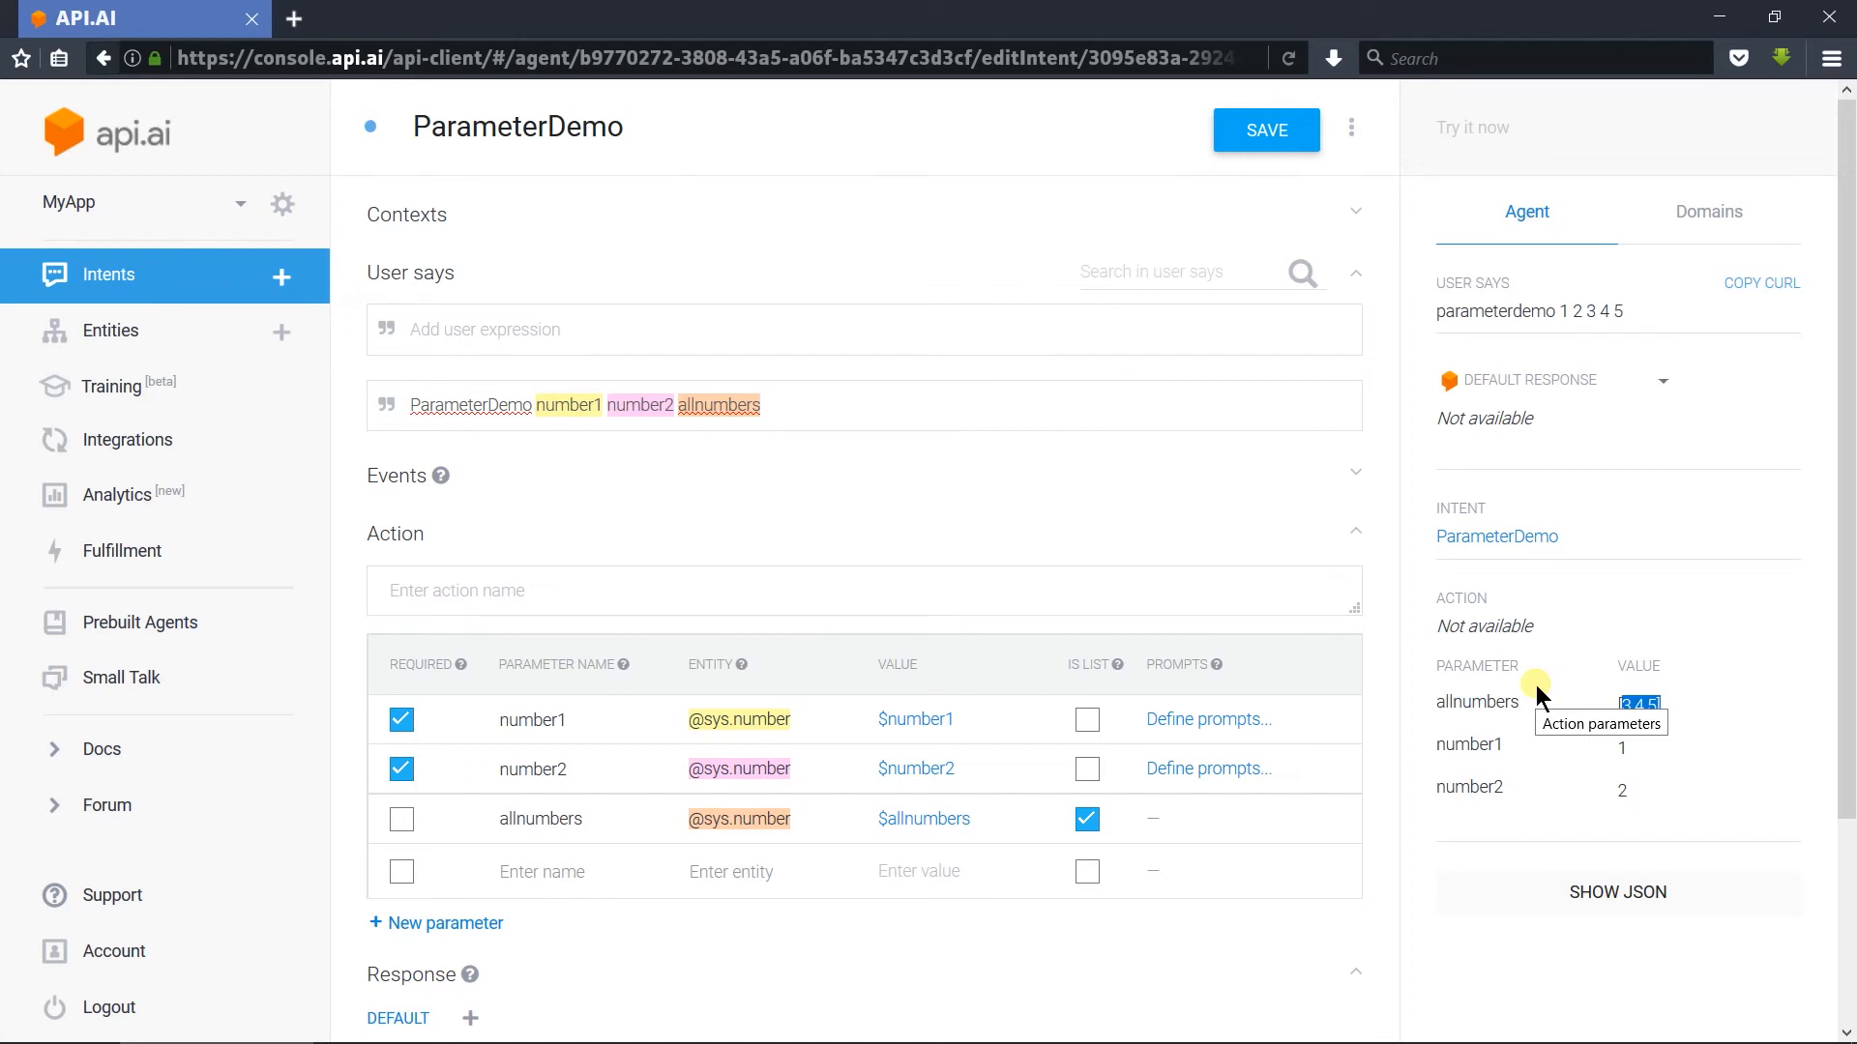
Step: Add an action parameter named version with the fixed value 1.0 and save the intent
left_click(437, 938)
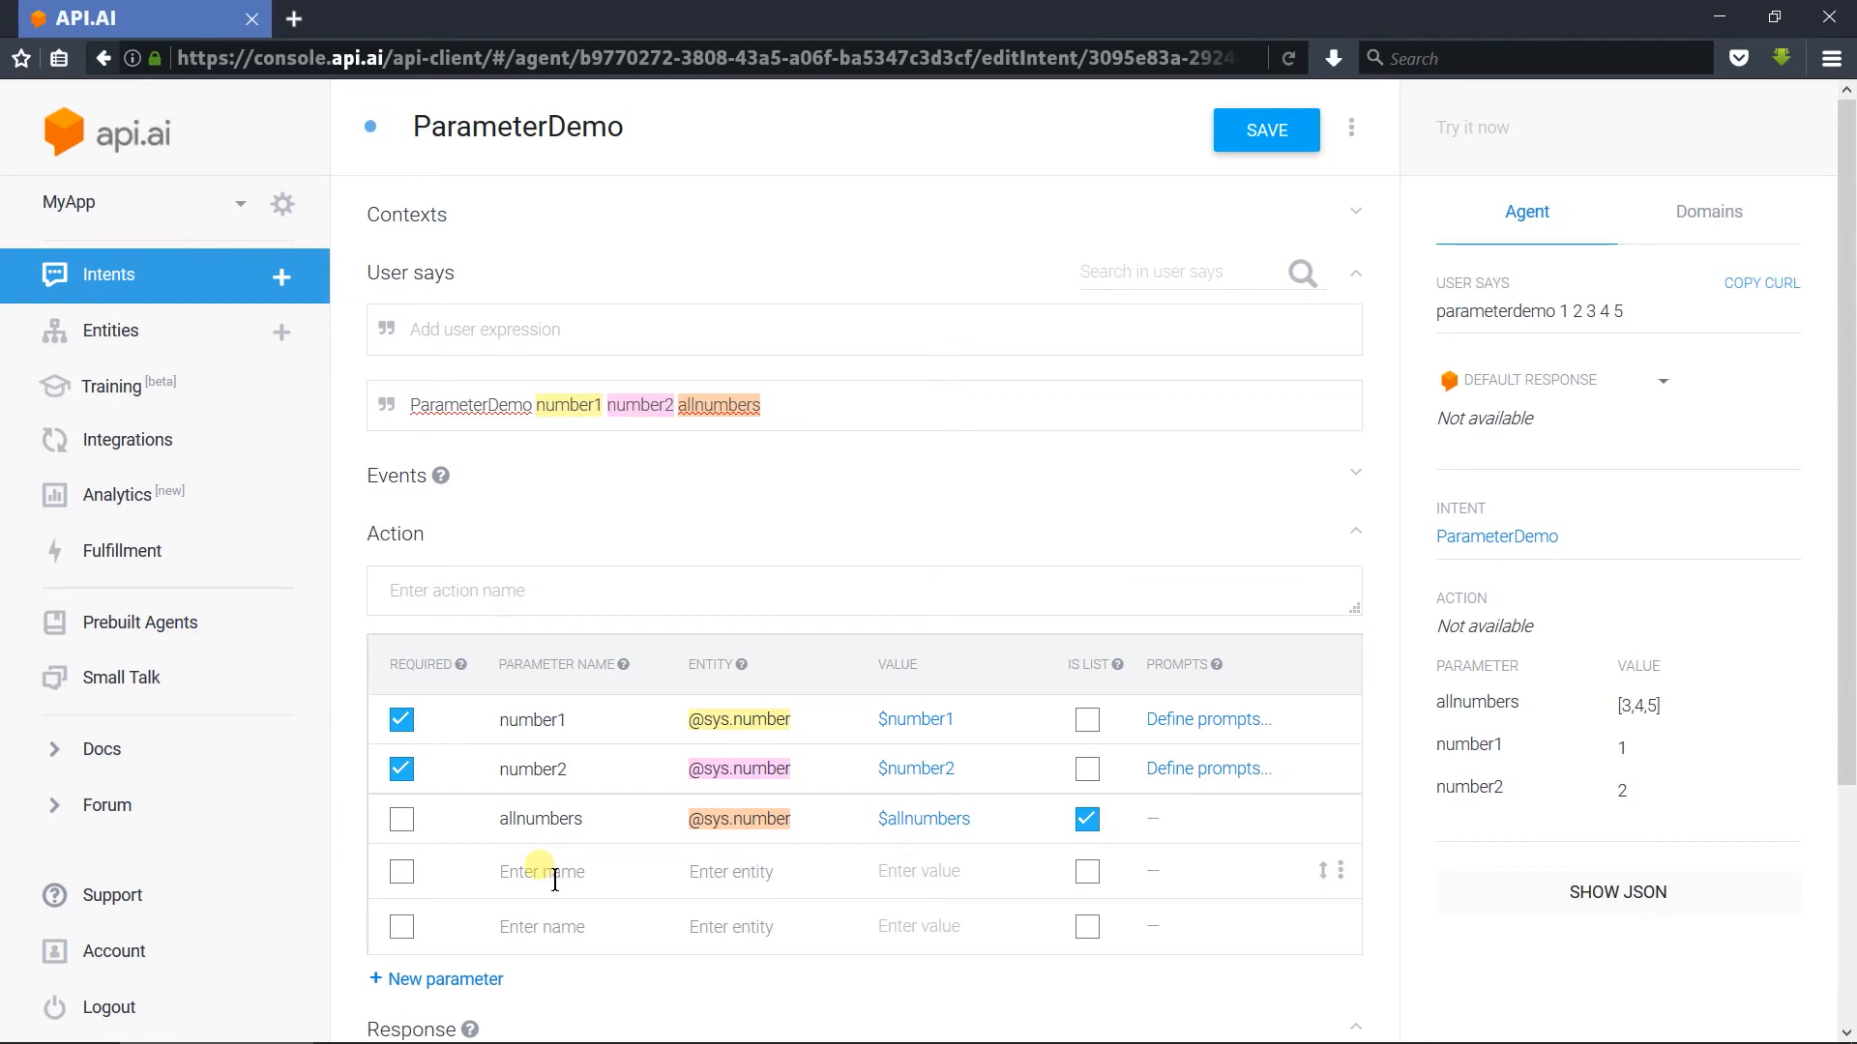
type("version")
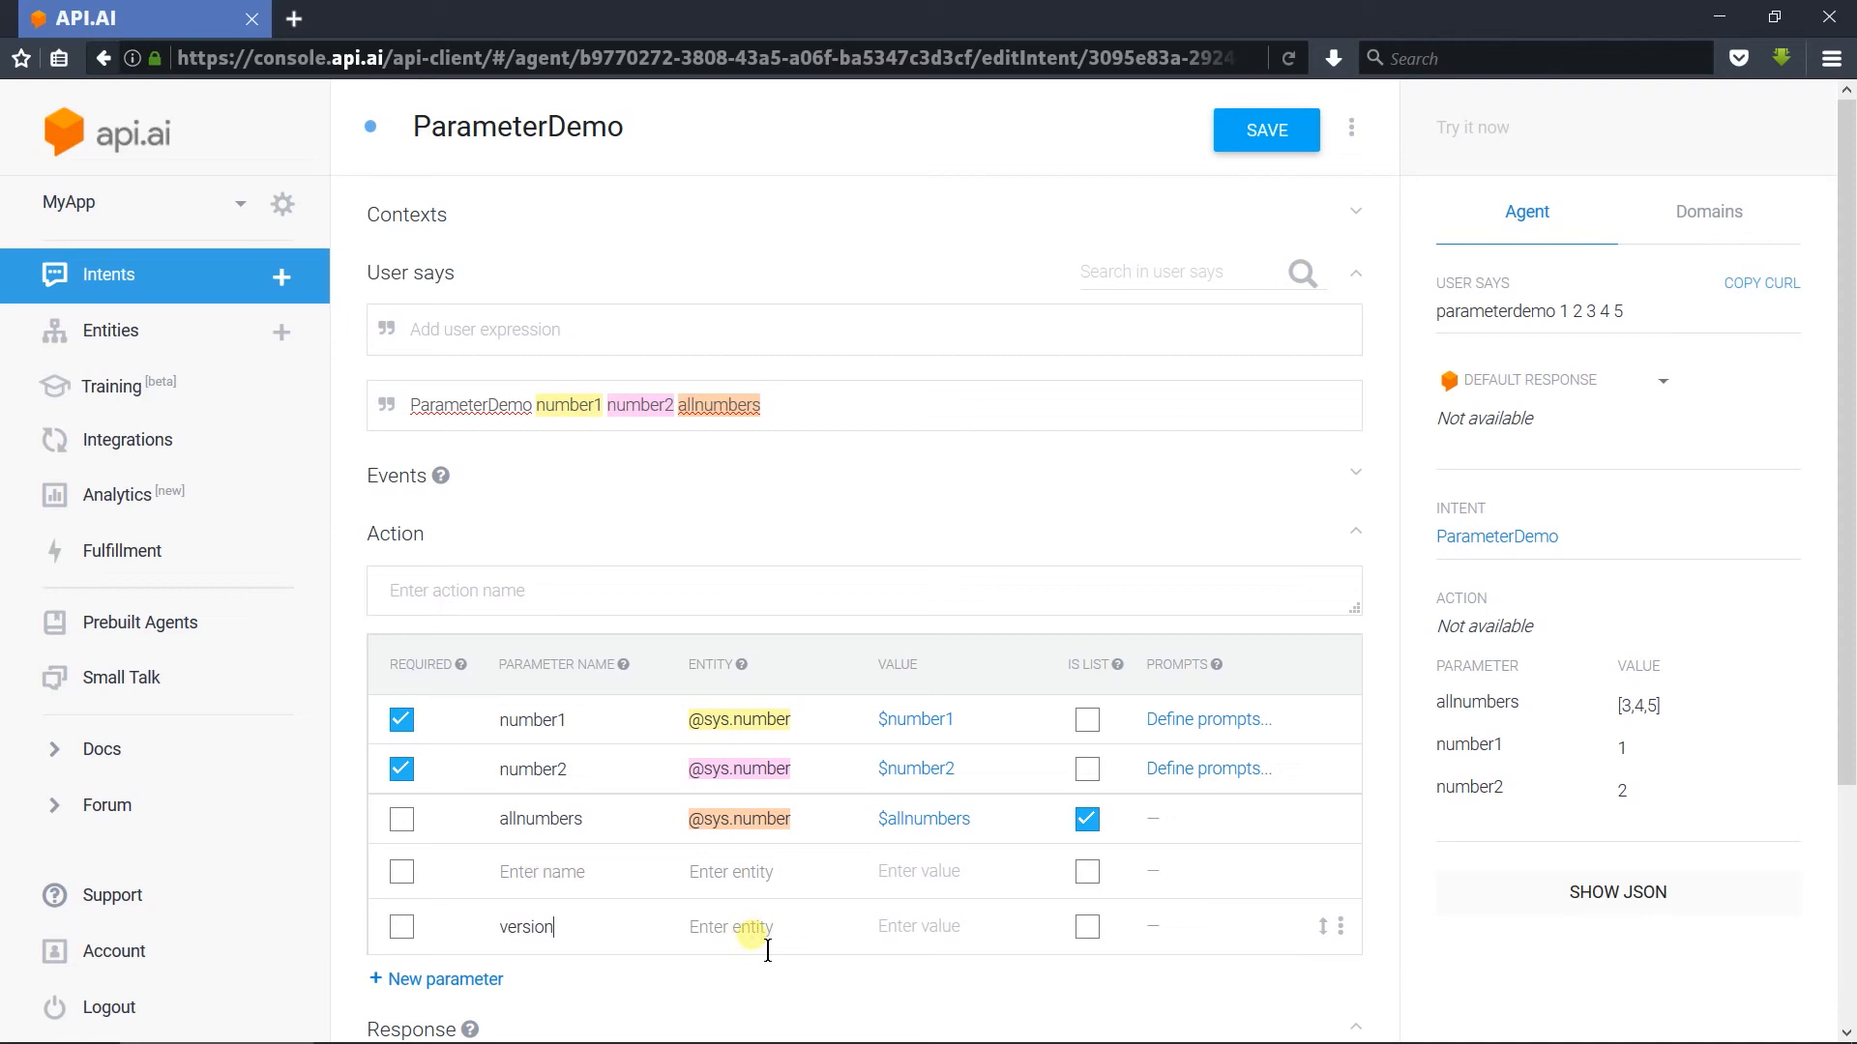
left_click(986, 938)
type("1.0")
left_click(1237, 135)
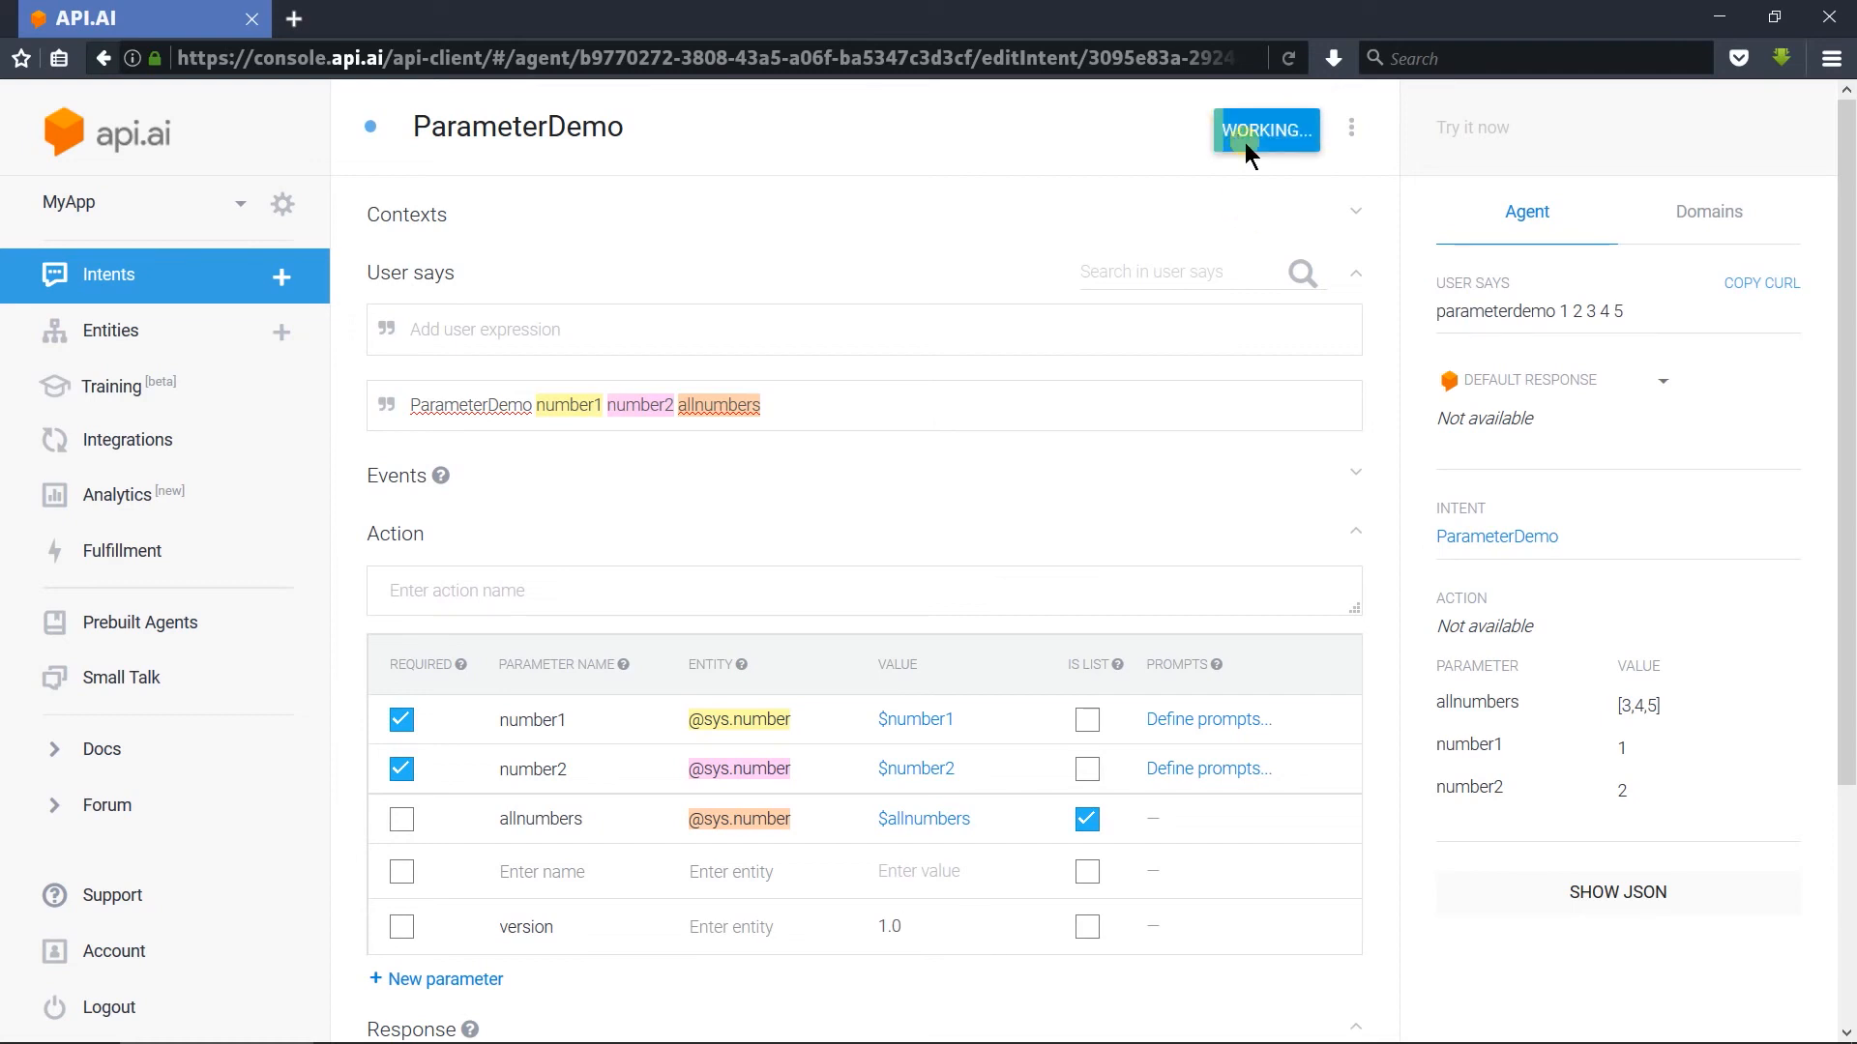
Step: Repeat the query "parameterdemo 1 2 3 4 5" and check the version parameter and its value in the response
left_click(1499, 145)
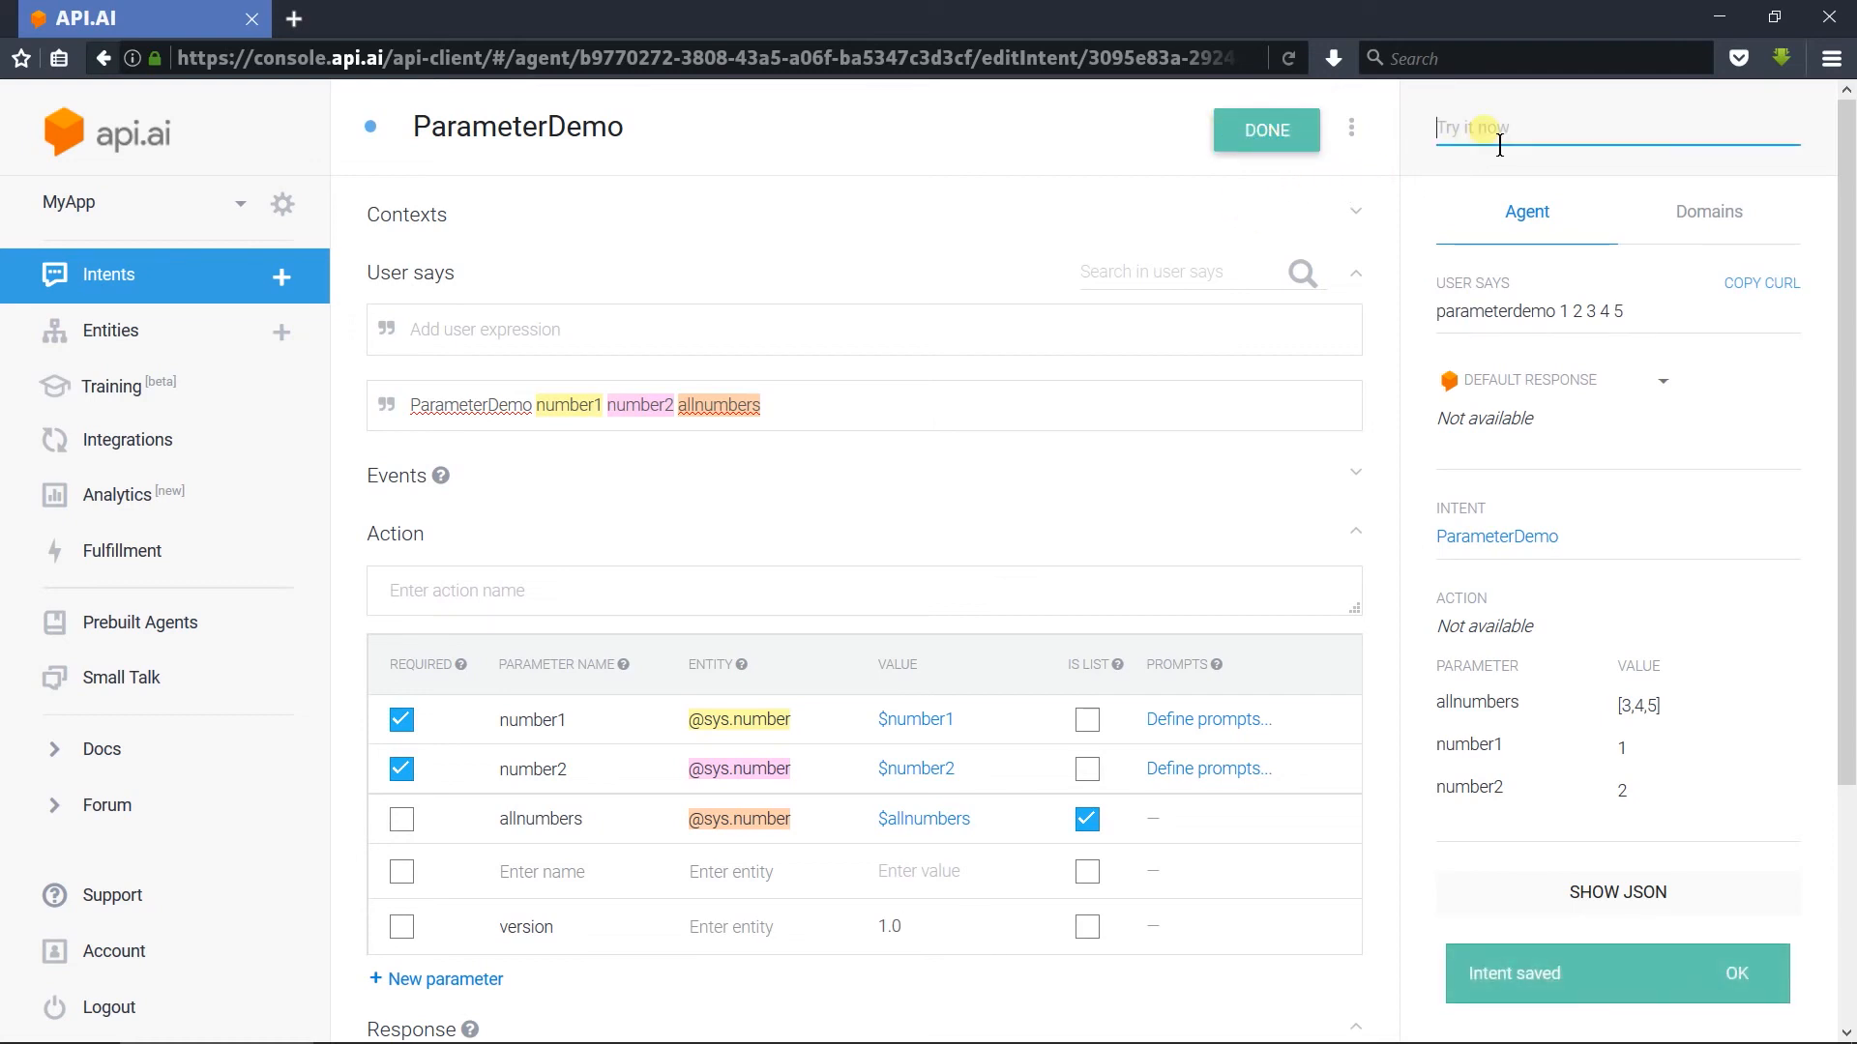
left_click(1517, 133)
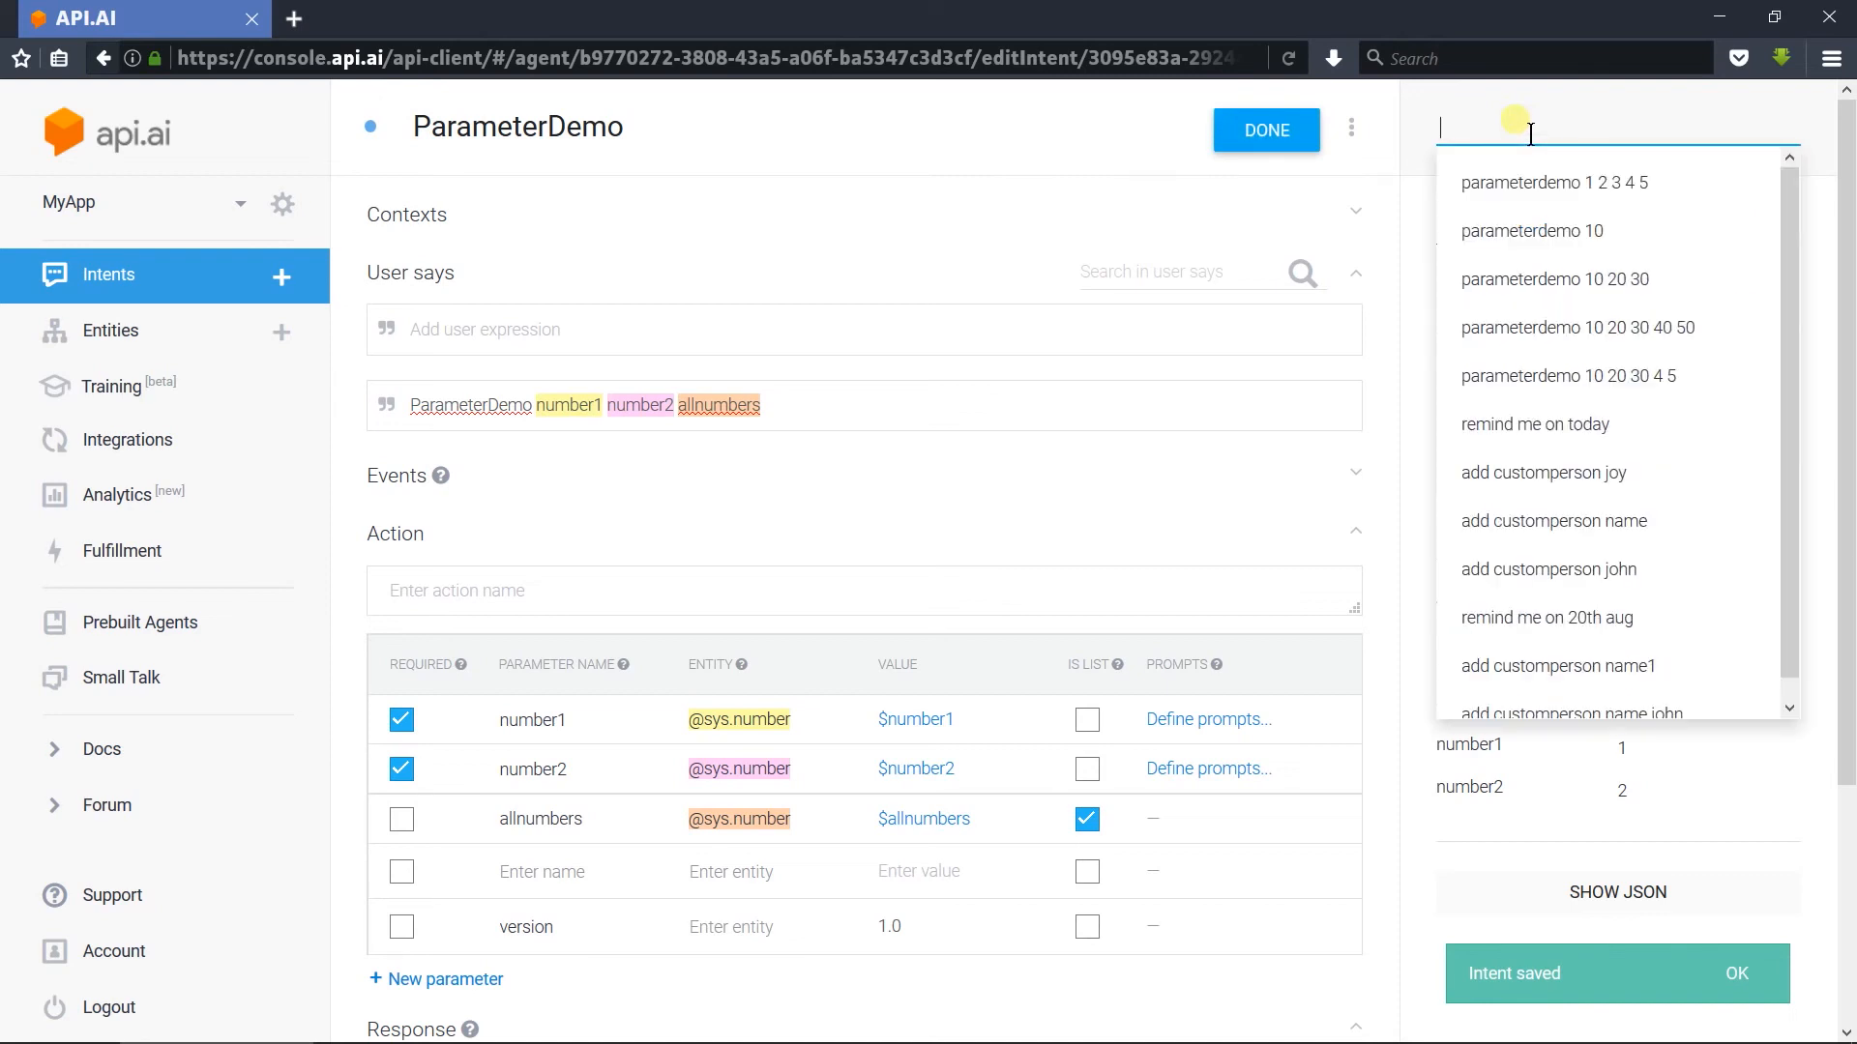
left_click(1514, 166)
key("Return")
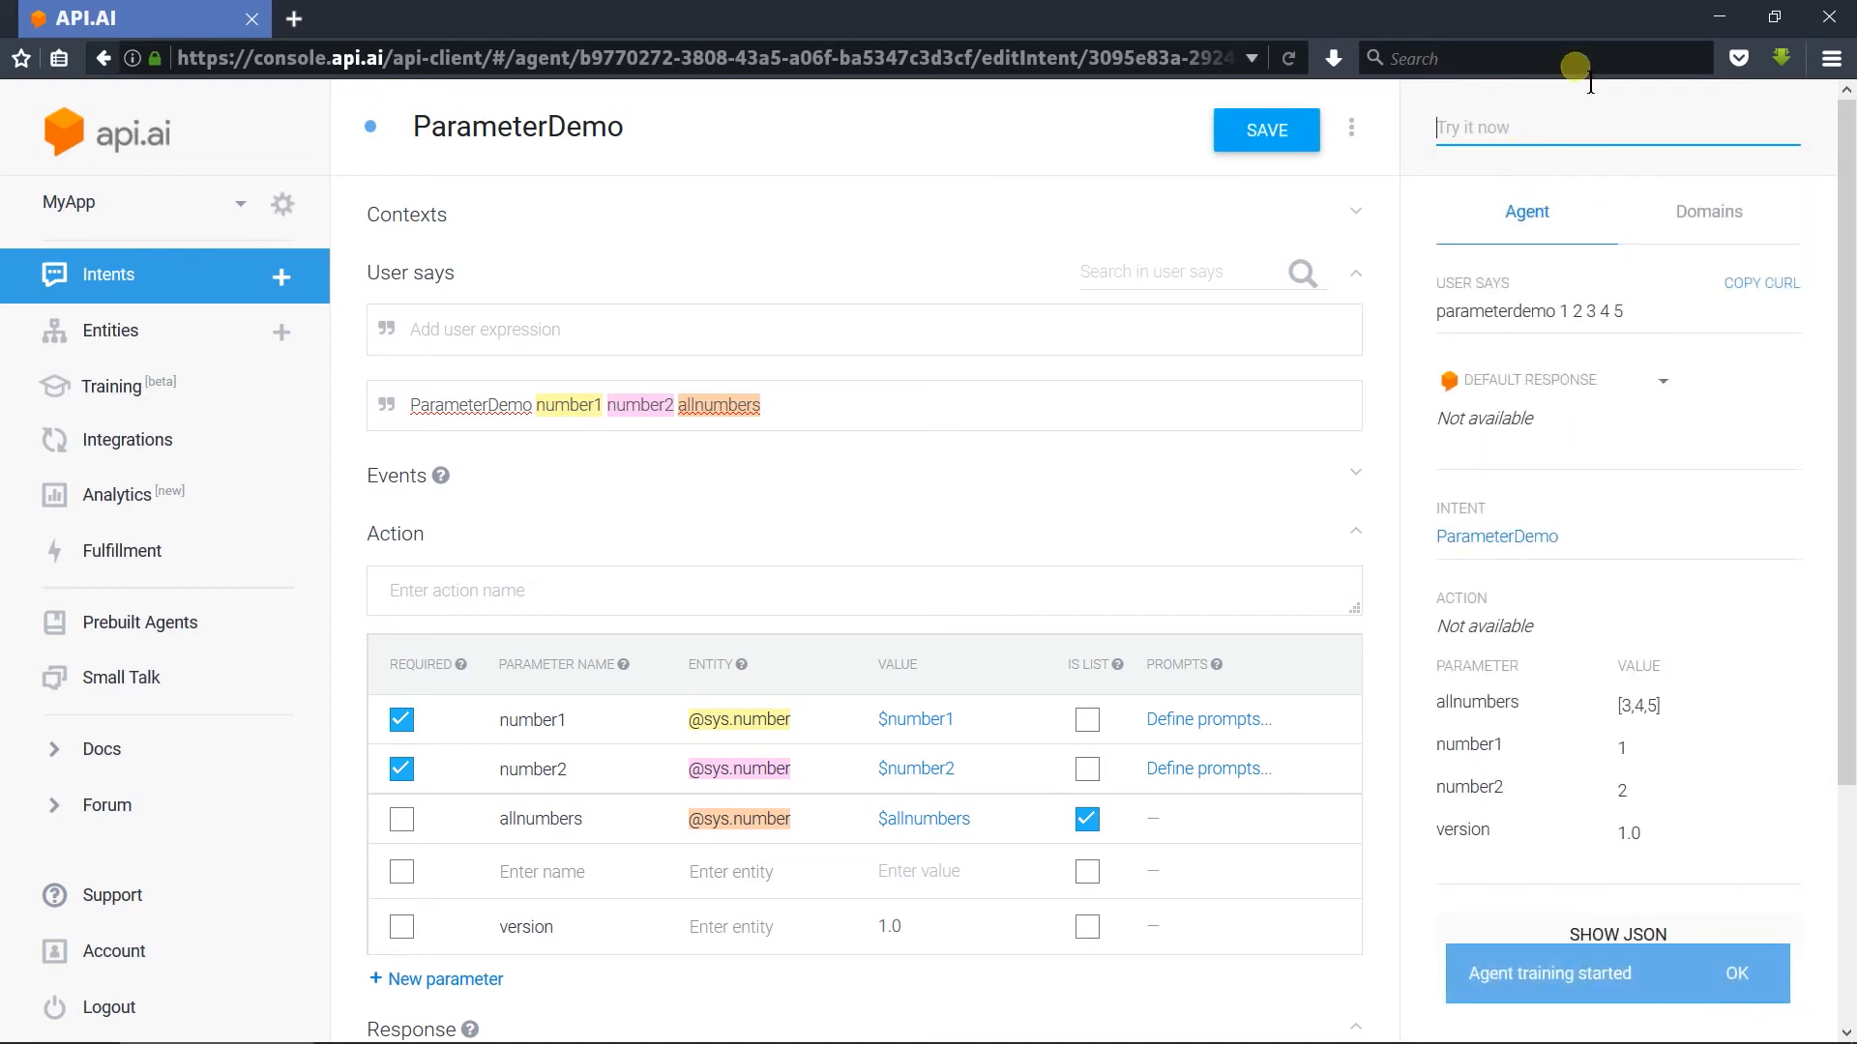
left_click_drag(1647, 834, 1609, 838)
double_click(1470, 834)
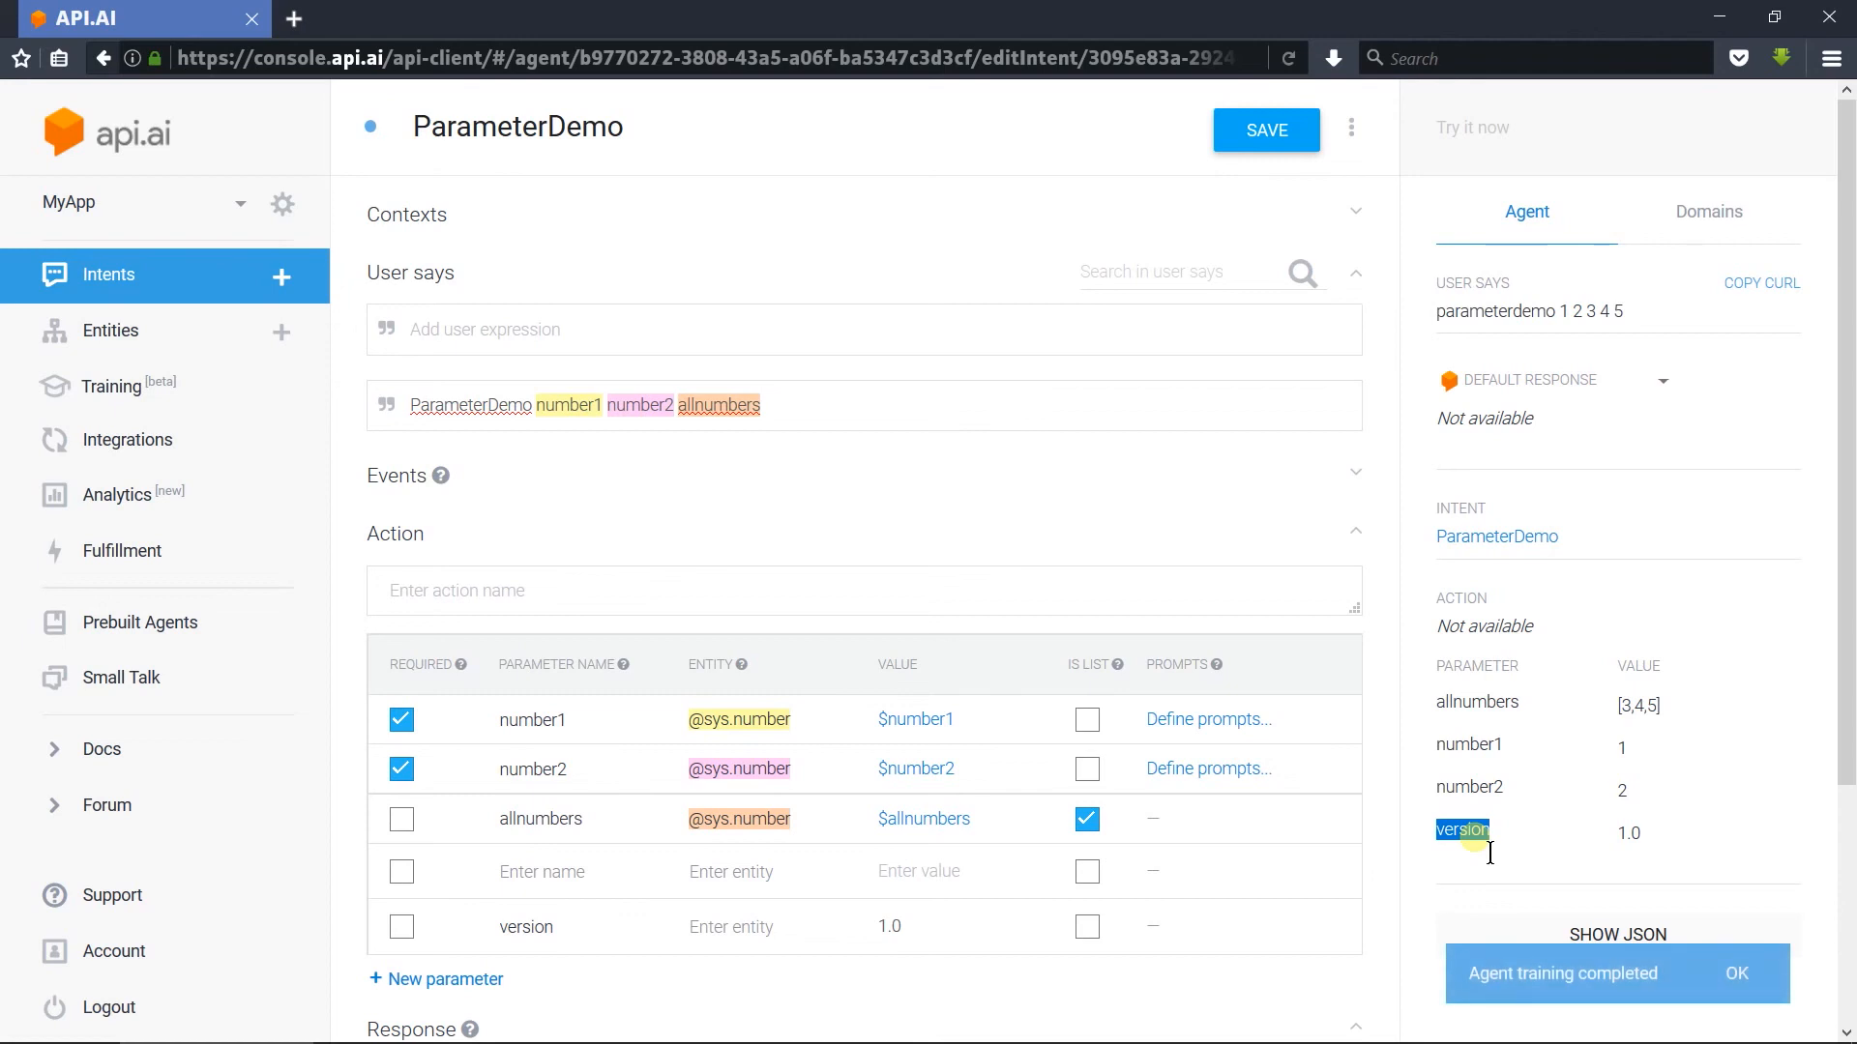
key("alt+Tab")
key("alt+Tab")
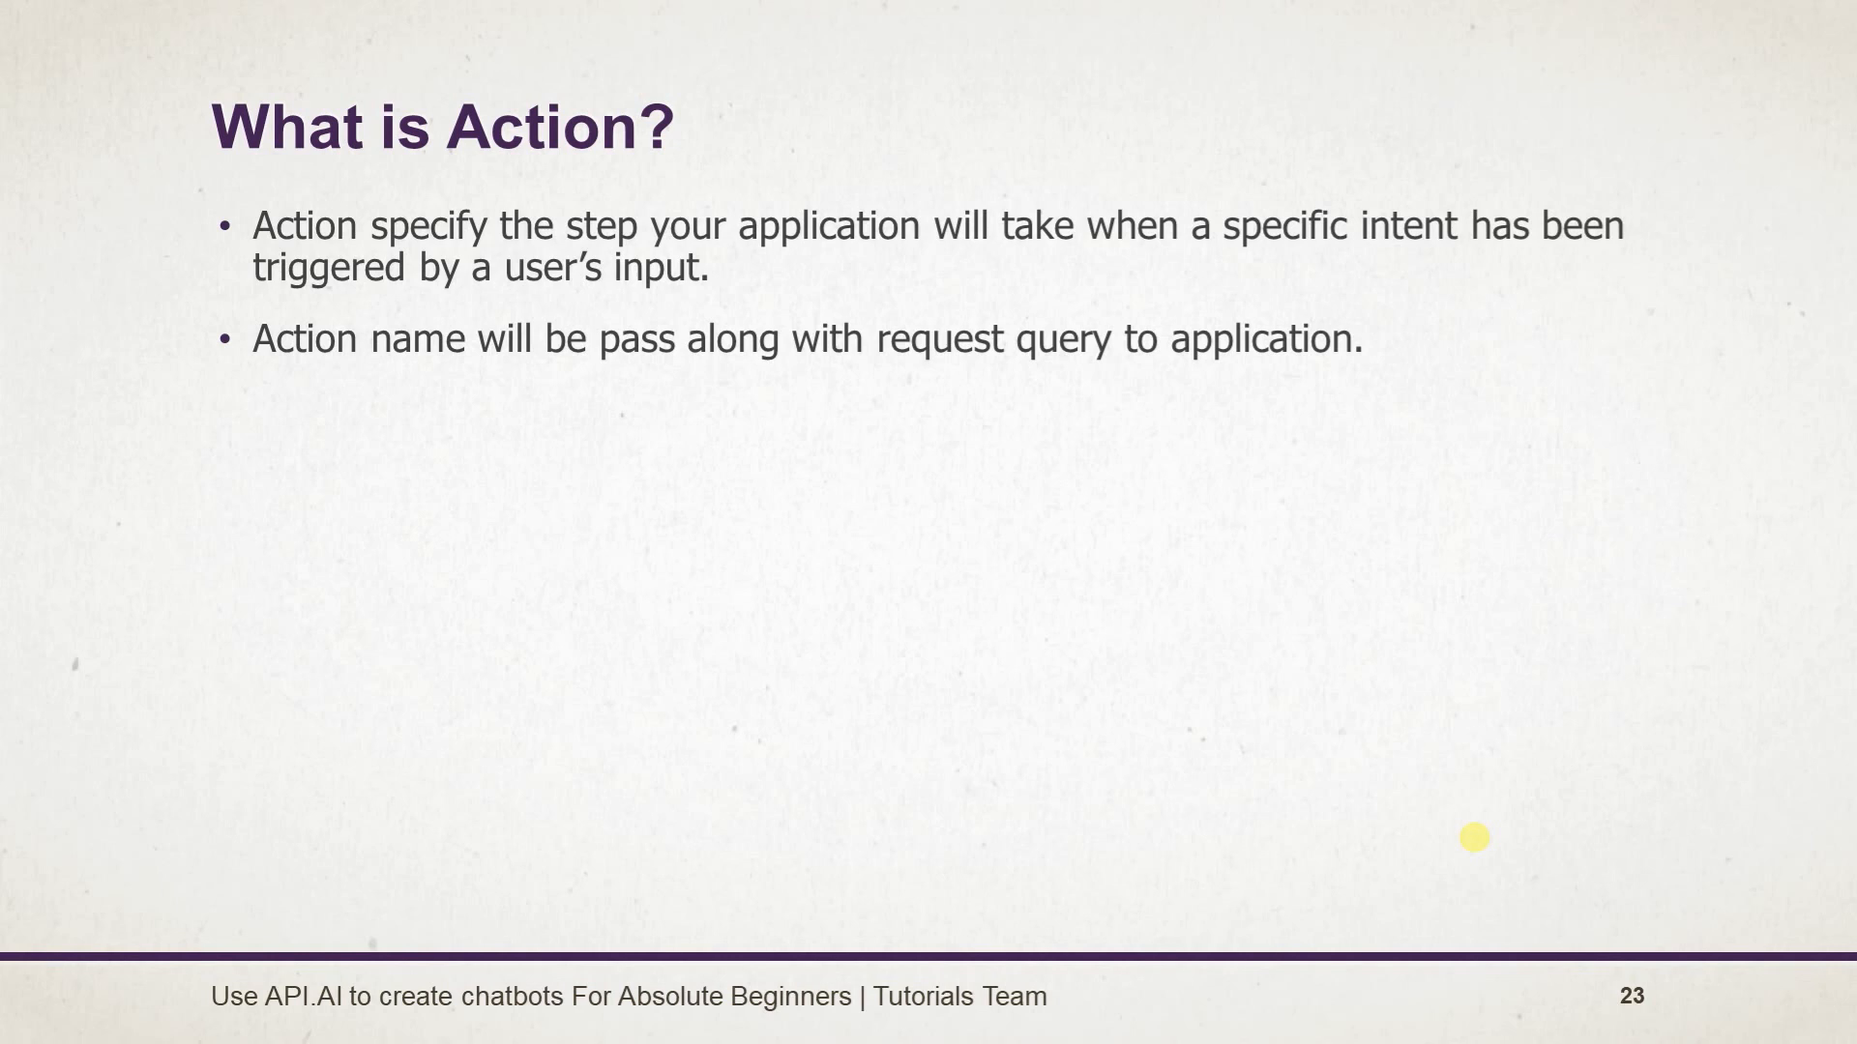
key("Right")
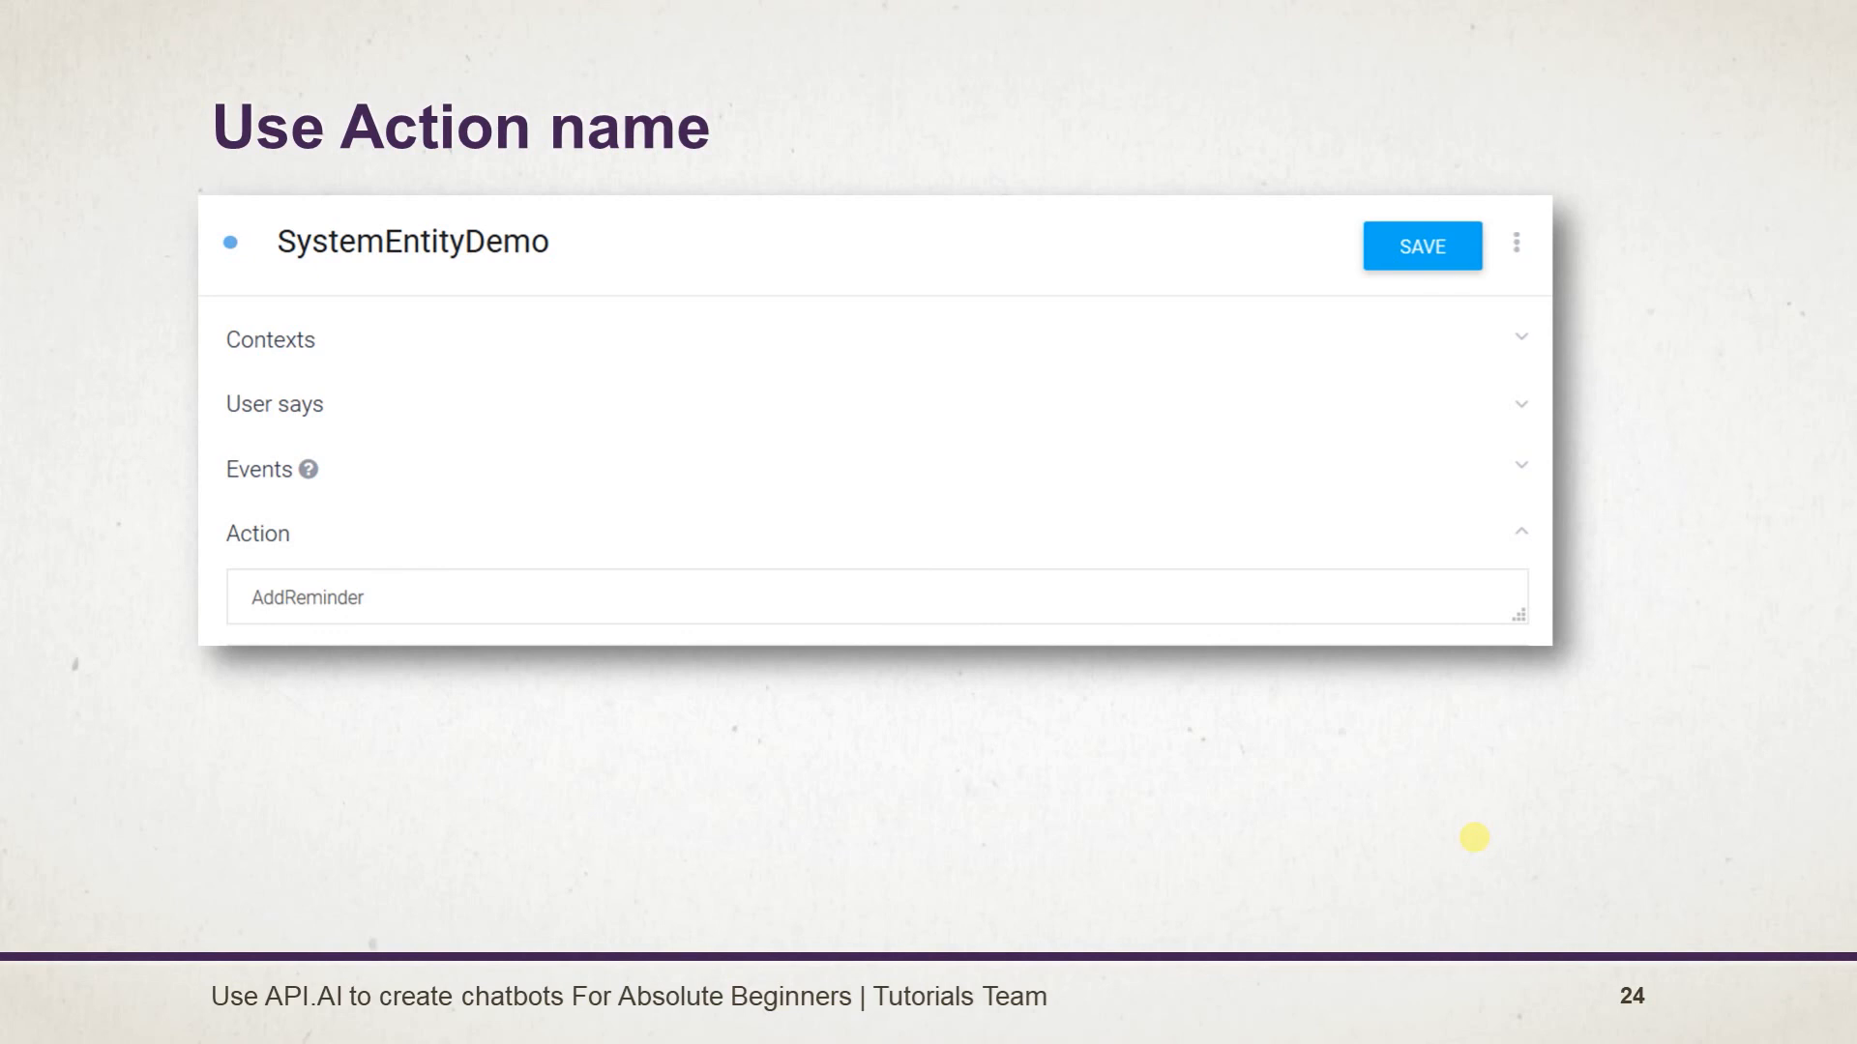
key("Right")
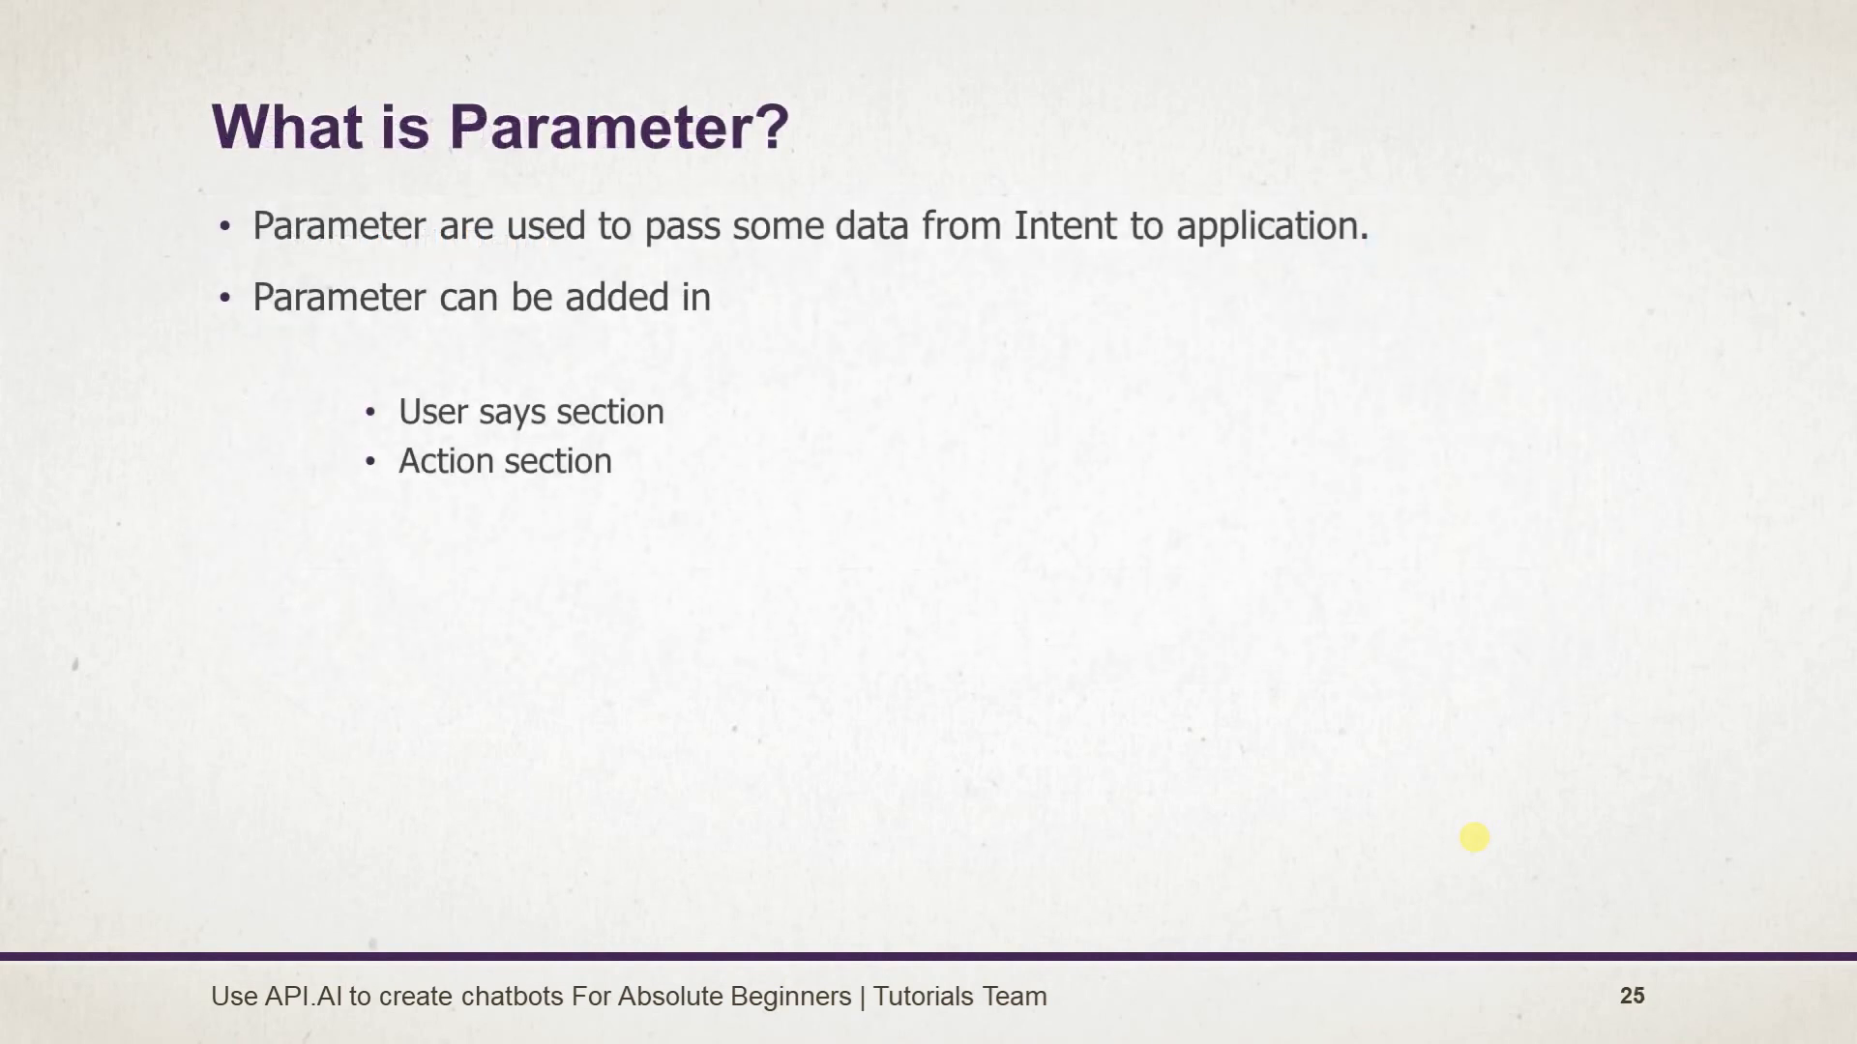